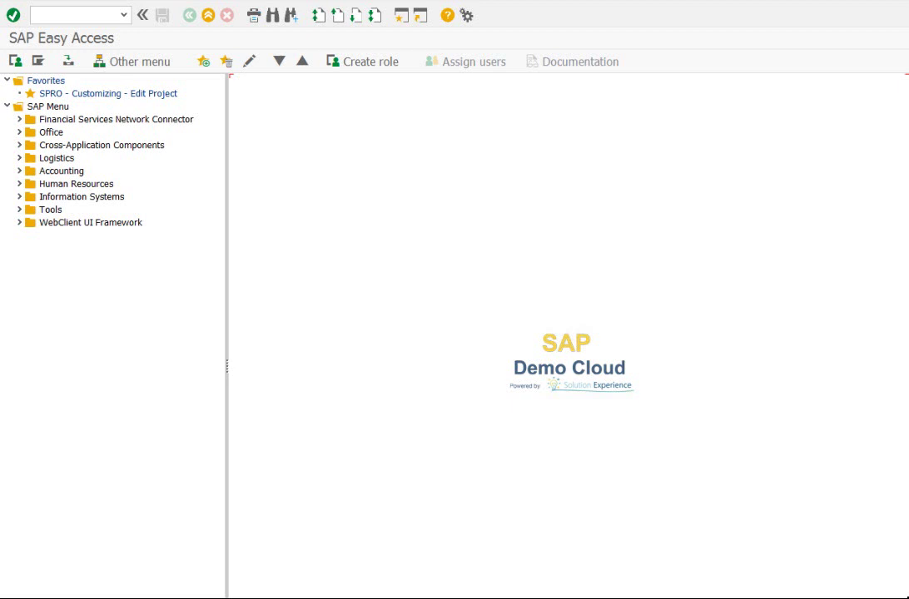
# Step: Start PPOCE and accept the default validity dates from 2023-10-04 for the root unit
pyautogui.click(87, 14)
pyautogui.write('ppoce')
pyautogui.press('Return')
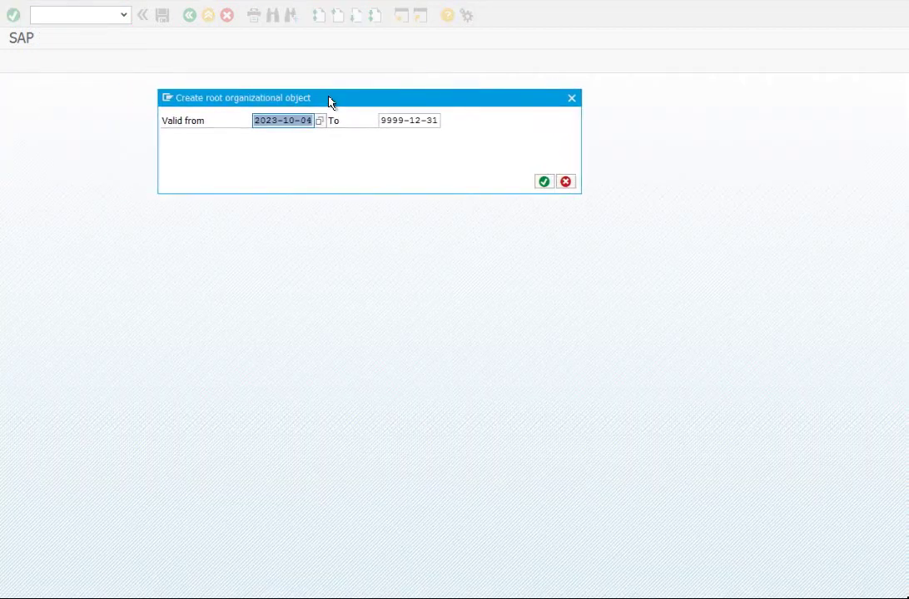
pyautogui.click(543, 183)
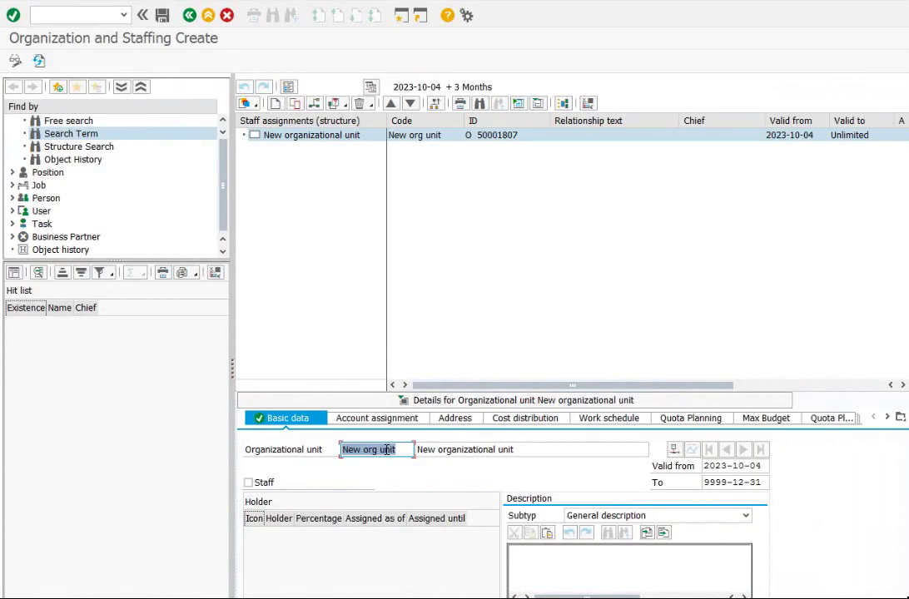
# Step: Name the root unit 'The SAKA' / 'SAKA Systems and Services Pvt. Ltd' and transfer it
pyautogui.write('The SAKA')
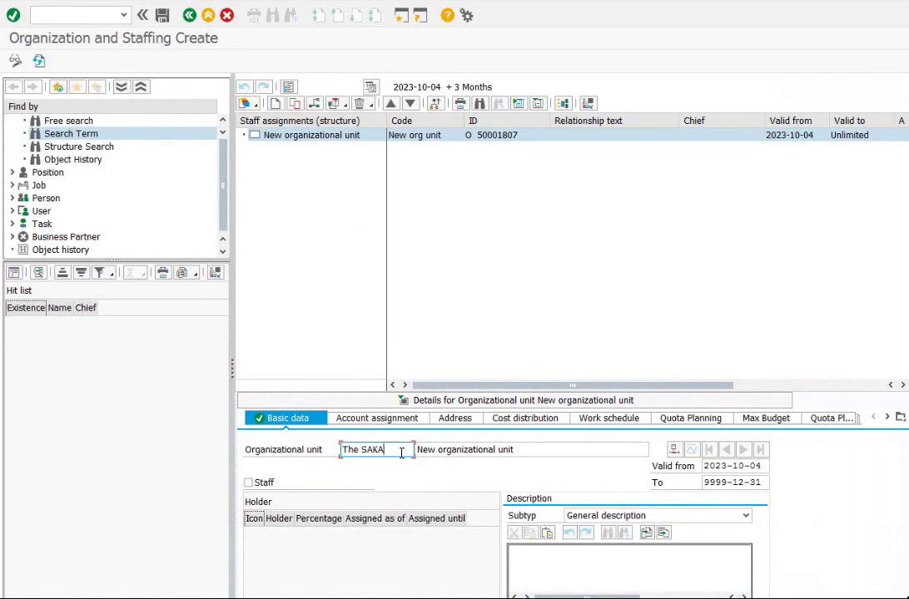
pyautogui.press('Tab')
pyautogui.write('SAK')
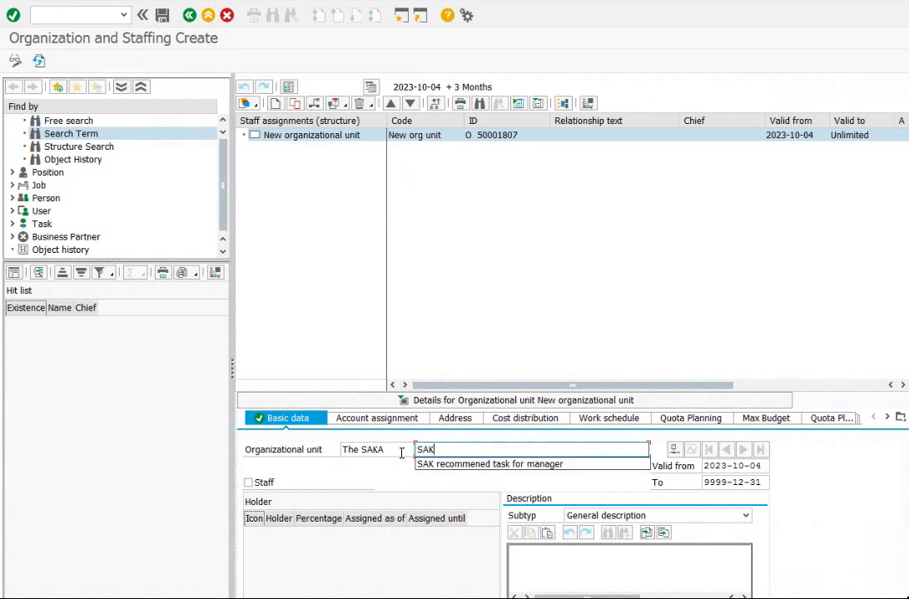
pyautogui.write('A Systems and ')
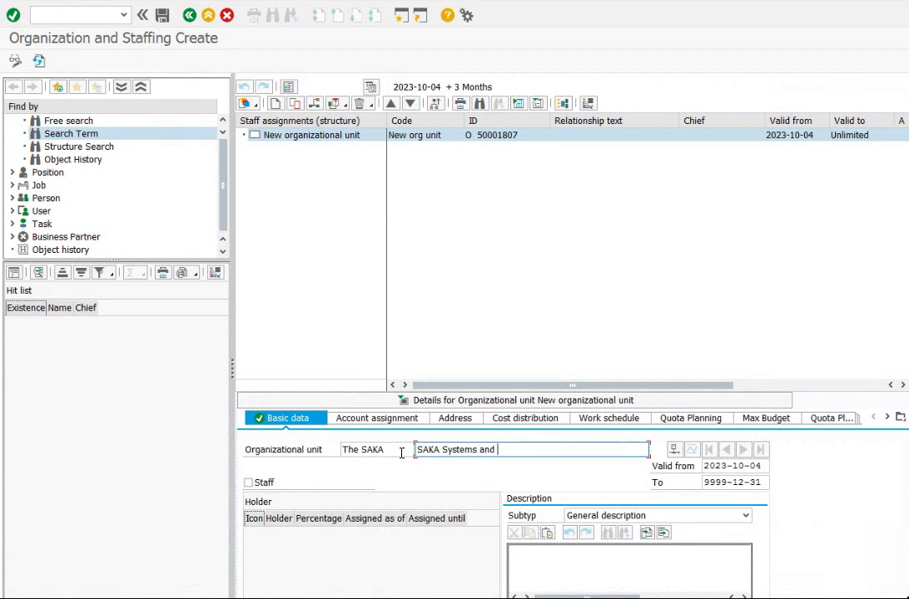
pyautogui.write('Services Pvt. Ltd')
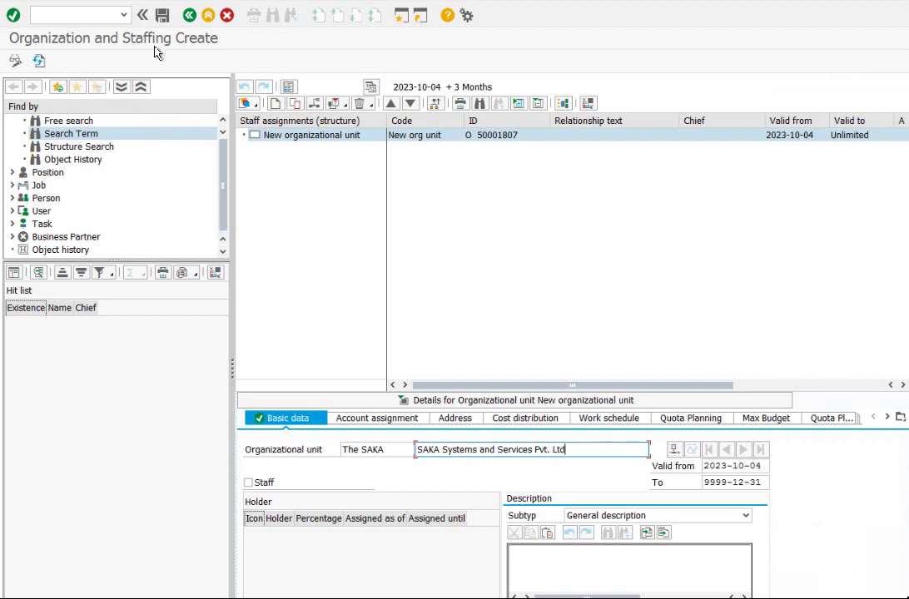
pyautogui.press('Return')
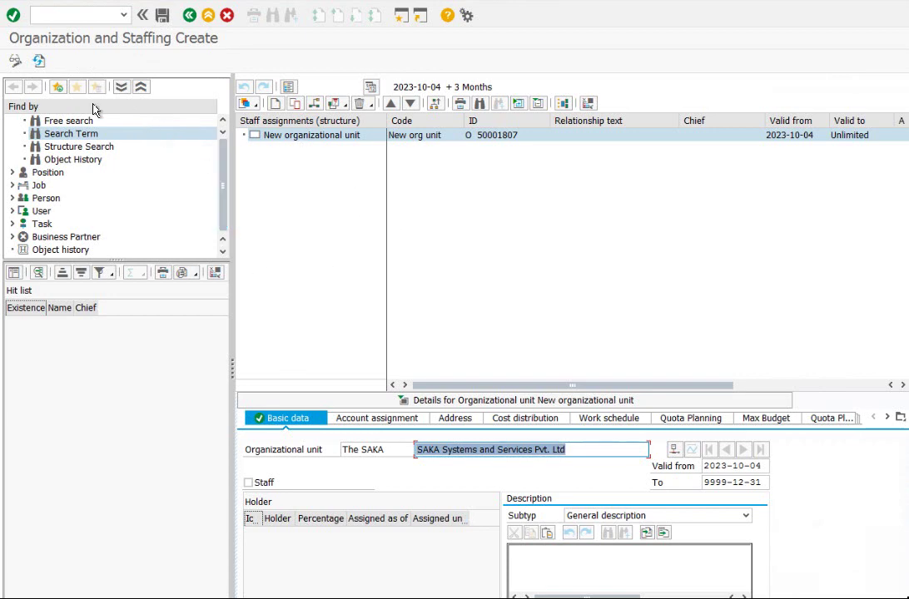
pyautogui.click(38, 61)
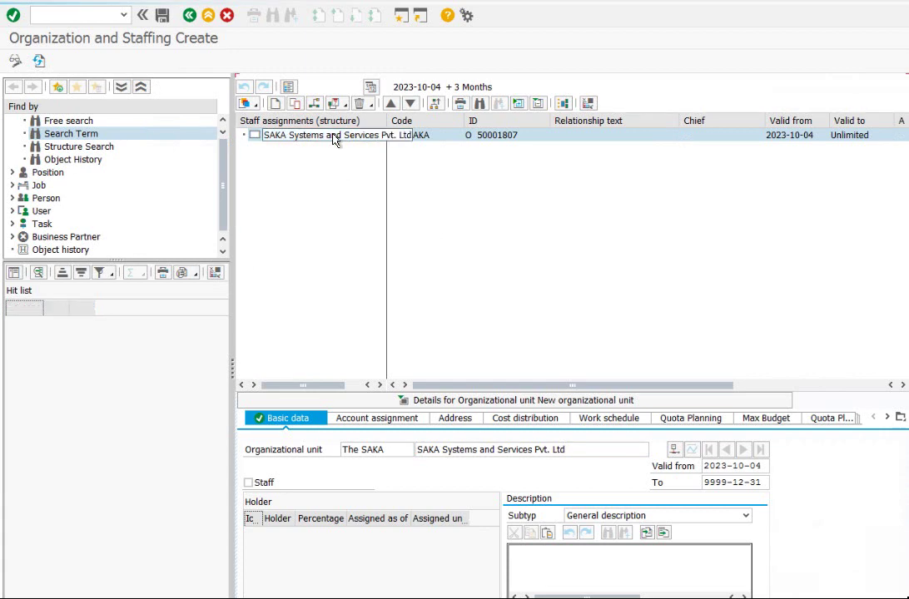
# Step: Create unit 'Systems' named 'SAKA Systems' as a line-supervised unit of the root
pyautogui.click(247, 104)
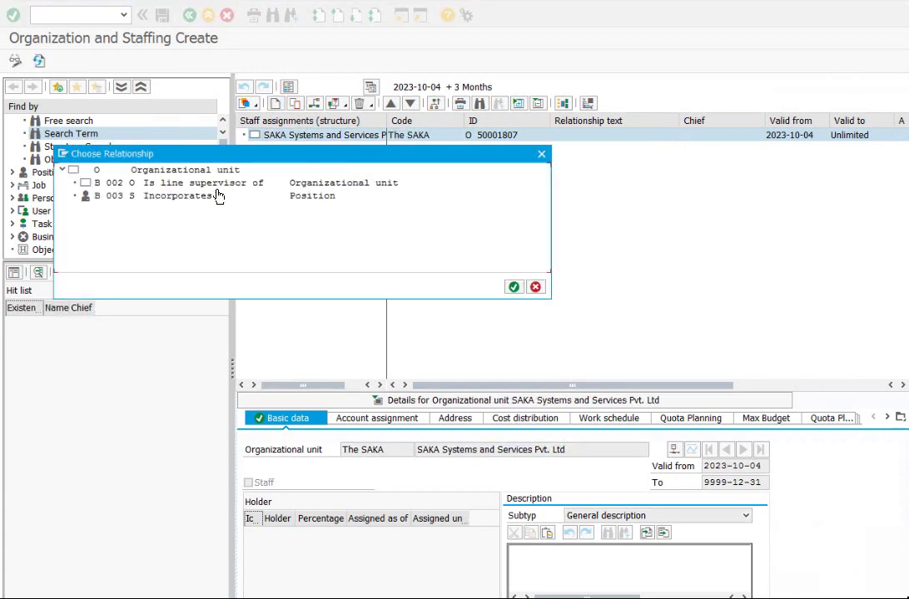
pyautogui.click(178, 184)
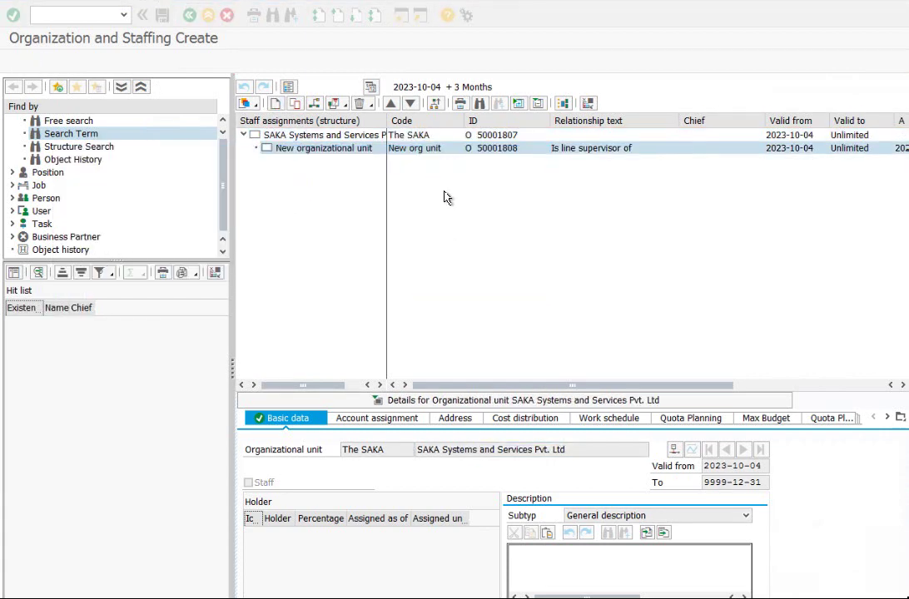
pyautogui.click(374, 449)
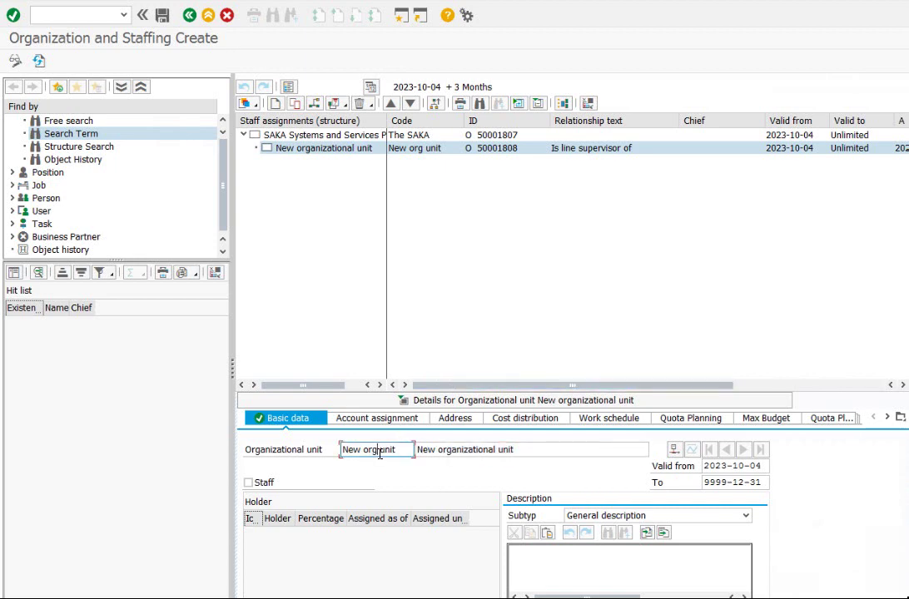
pyautogui.tripleClick(380, 453)
pyautogui.write('Systems')
pyautogui.press('Tab')
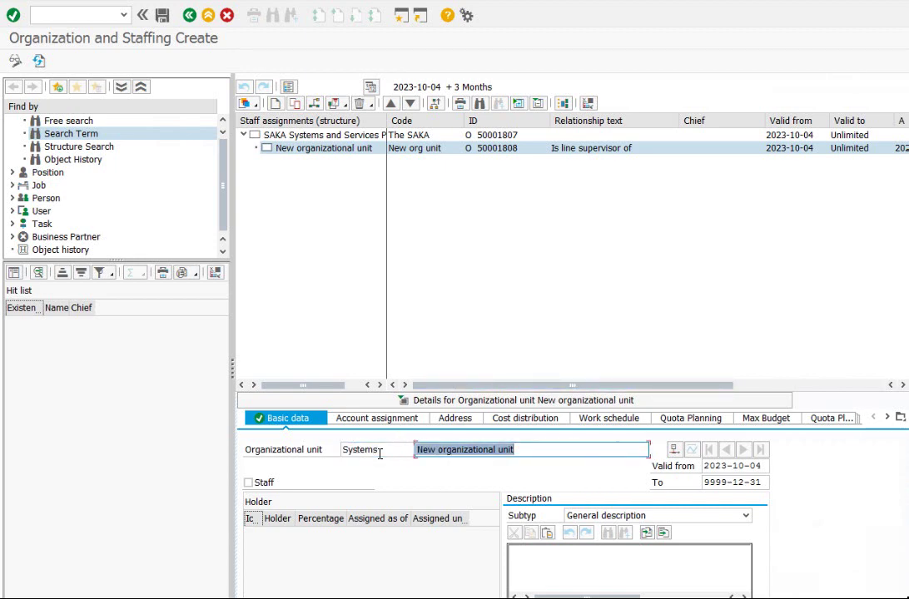
pyautogui.write('SAKA')
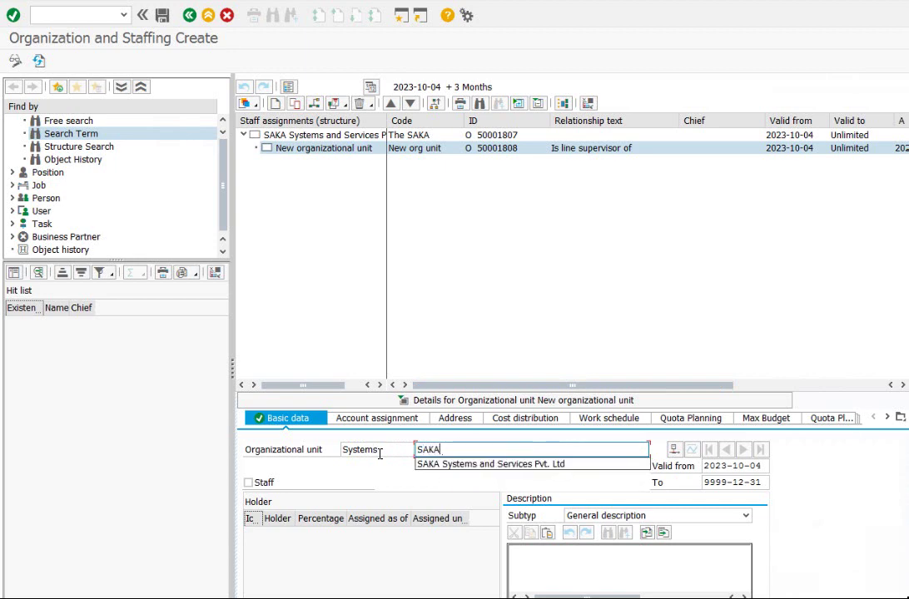
pyautogui.write(' Systems')
pyautogui.click(664, 344)
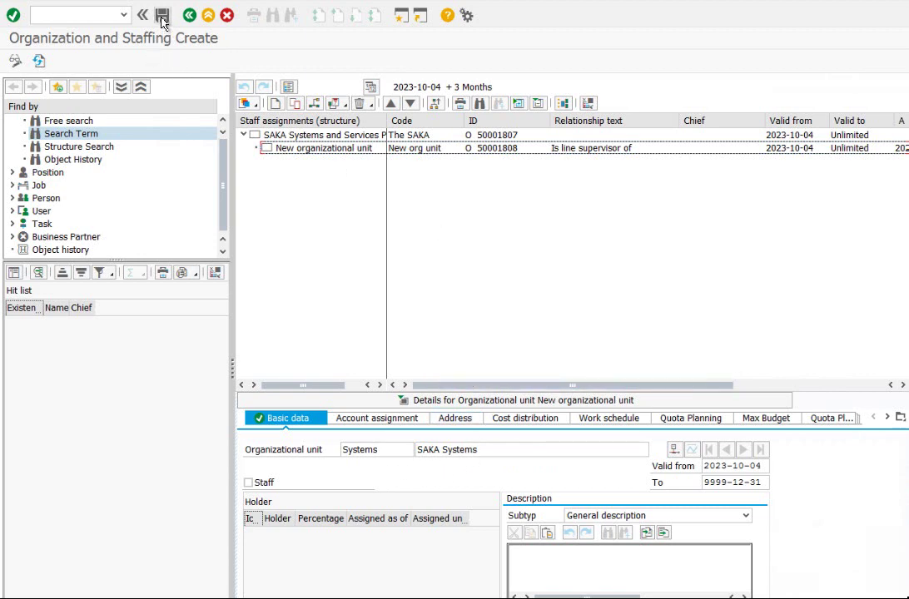
pyautogui.press('Return')
pyautogui.moveTo(572, 448); pyautogui.dragTo(440, 462)
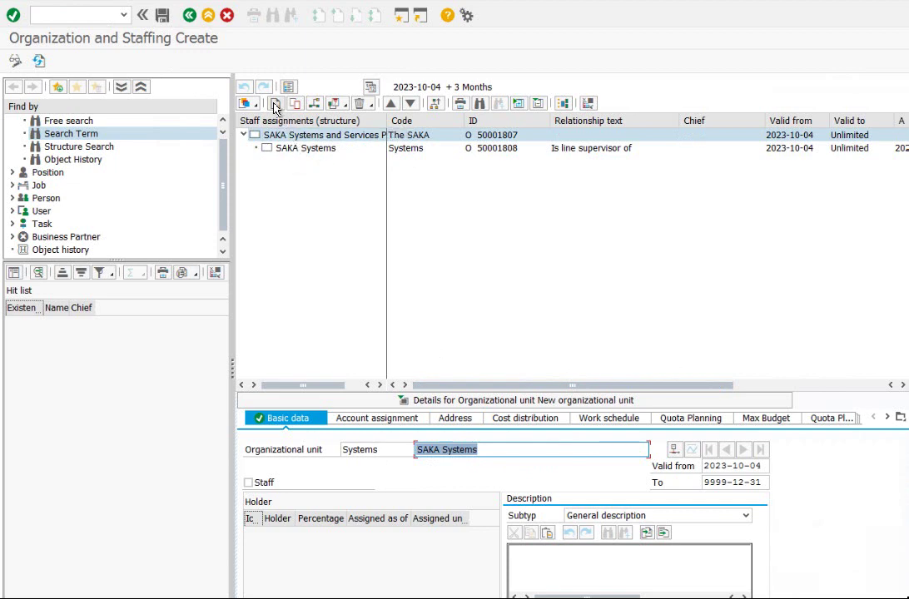
# Step: Create unit 'SAKA Service' named 'SAKA Services' under the root and transfer it
pyautogui.click(245, 103)
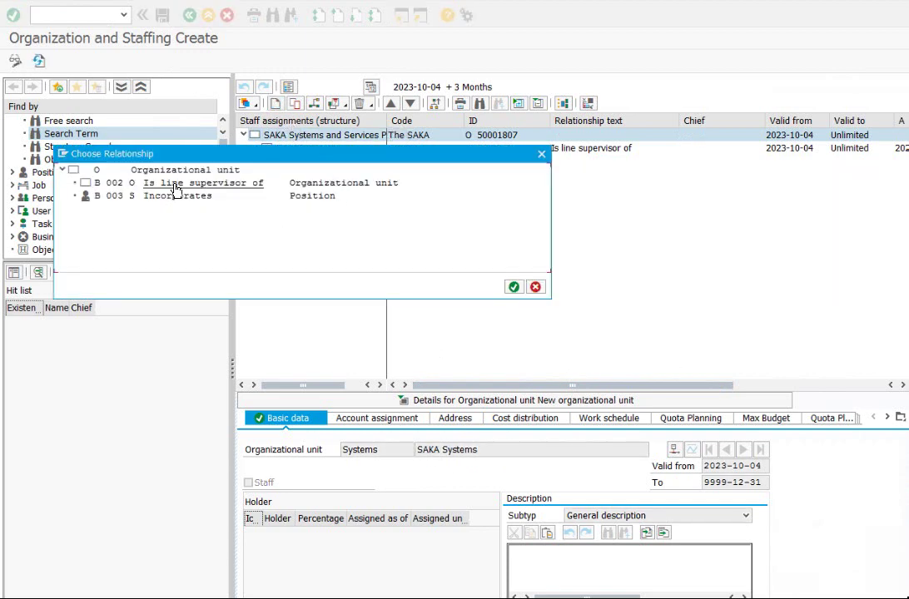
pyautogui.click(167, 178)
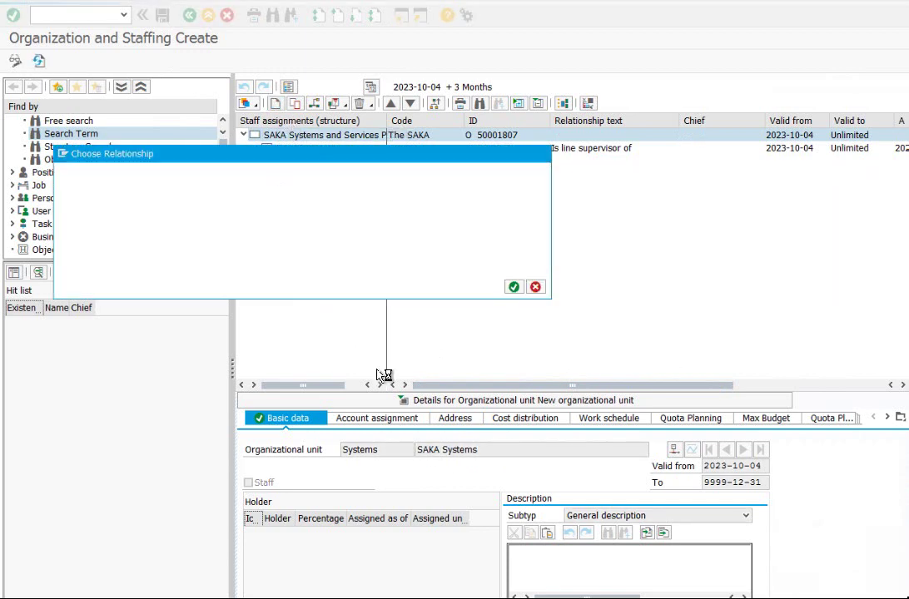
pyautogui.click(363, 451)
pyautogui.doubleClick(363, 451)
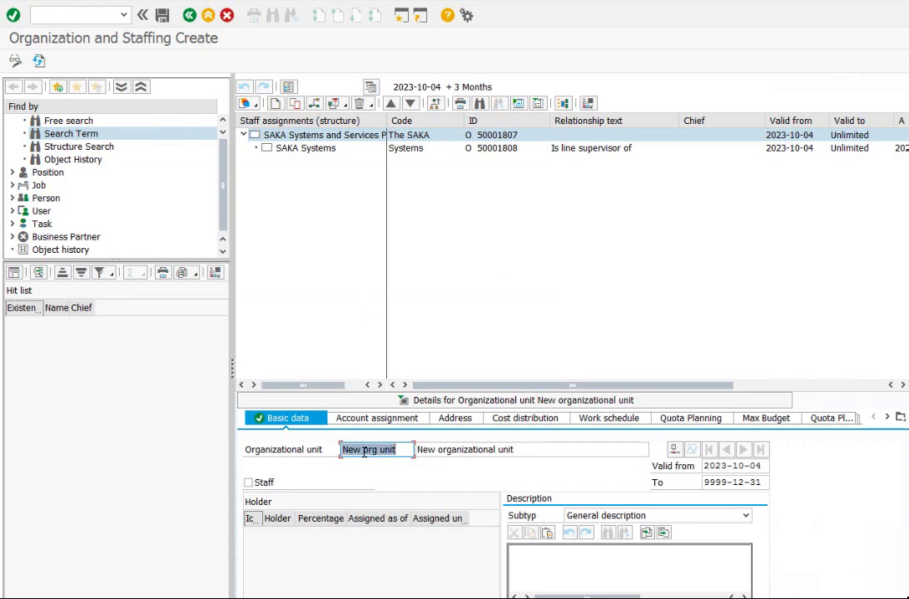
pyautogui.write('SAKA Serv')
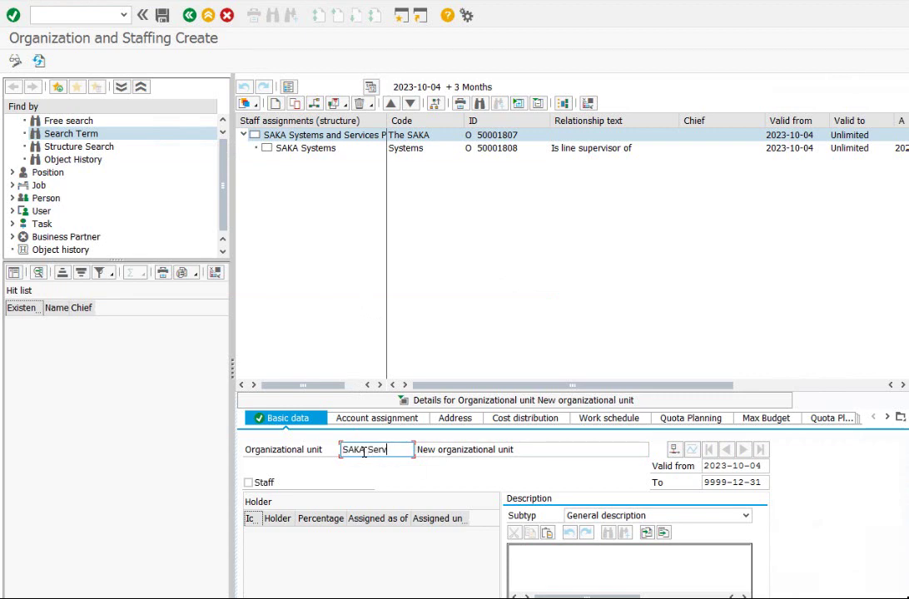
pyautogui.write('ice')
pyautogui.press('Tab')
pyautogui.write('SAKA ')
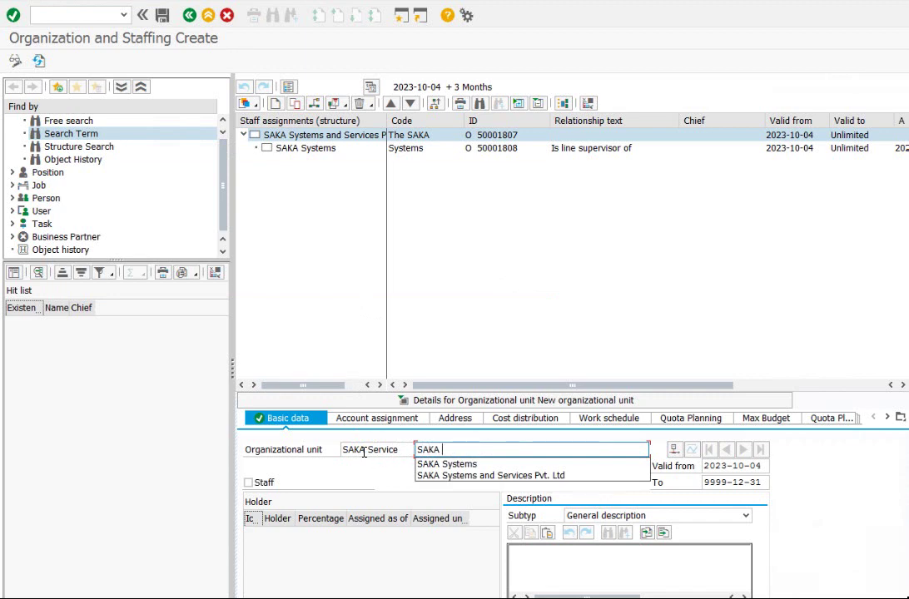
pyautogui.write('Services')
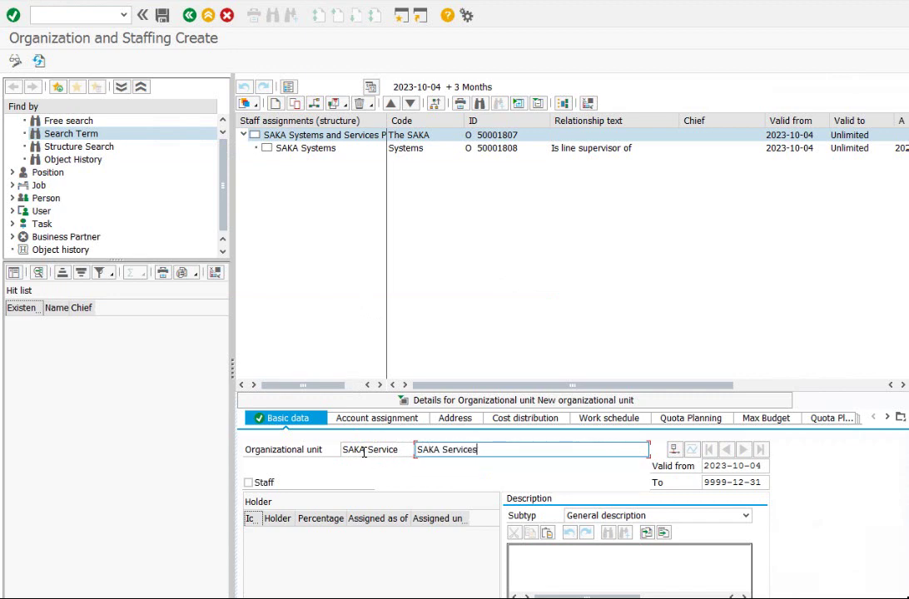
pyautogui.click(162, 17)
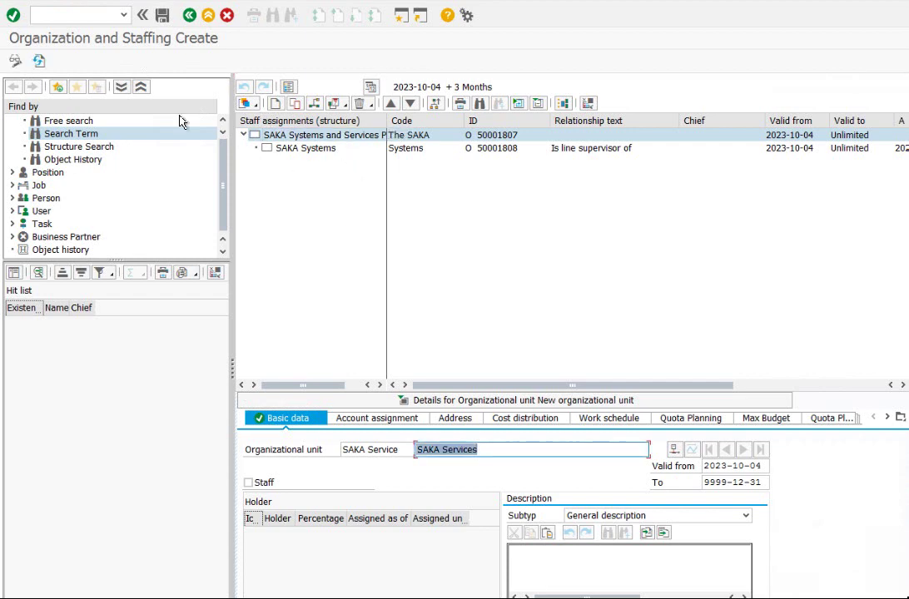
pyautogui.click(37, 61)
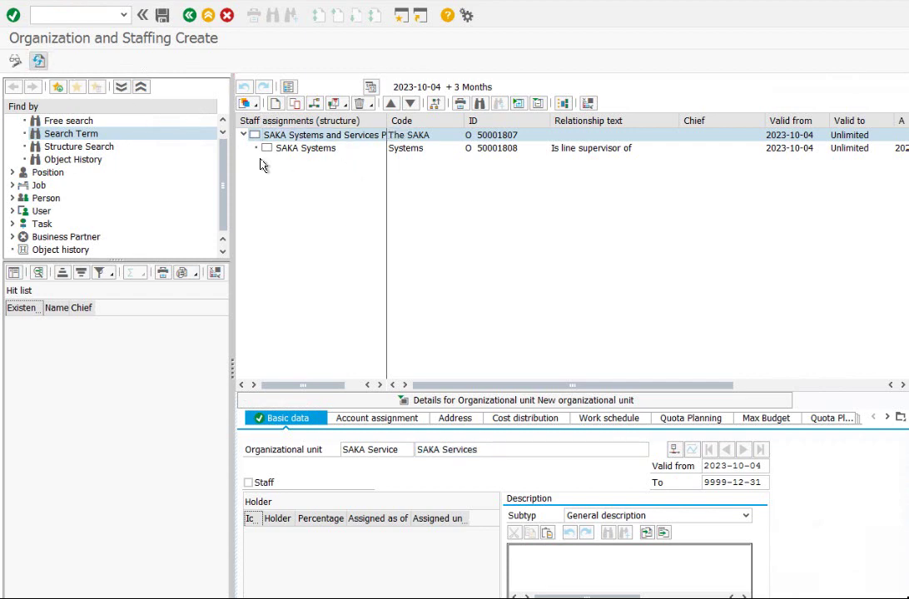
# Step: Create unit 'Security' named 'Security Dept.' under SAKA Systems
pyautogui.click(313, 150)
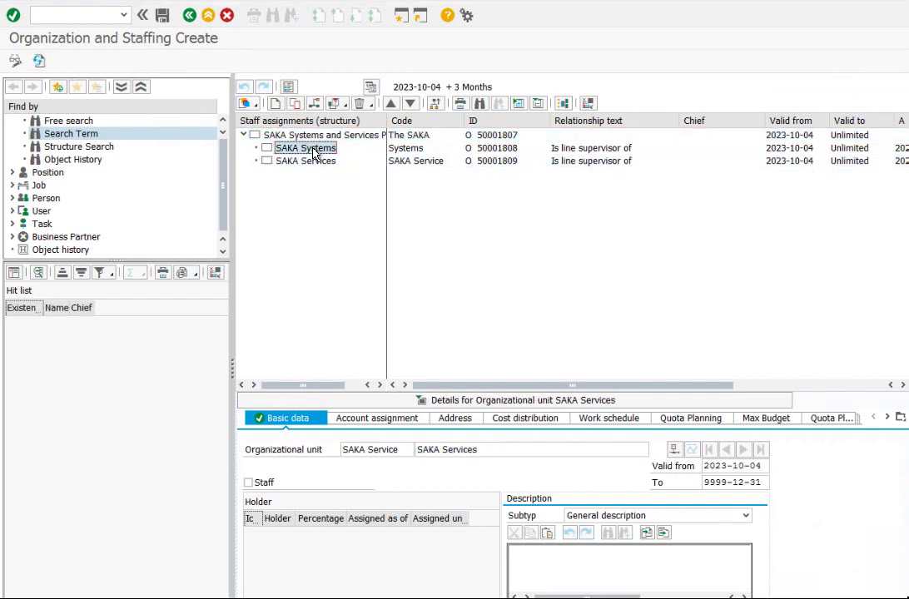
pyautogui.click(276, 103)
pyautogui.click(210, 183)
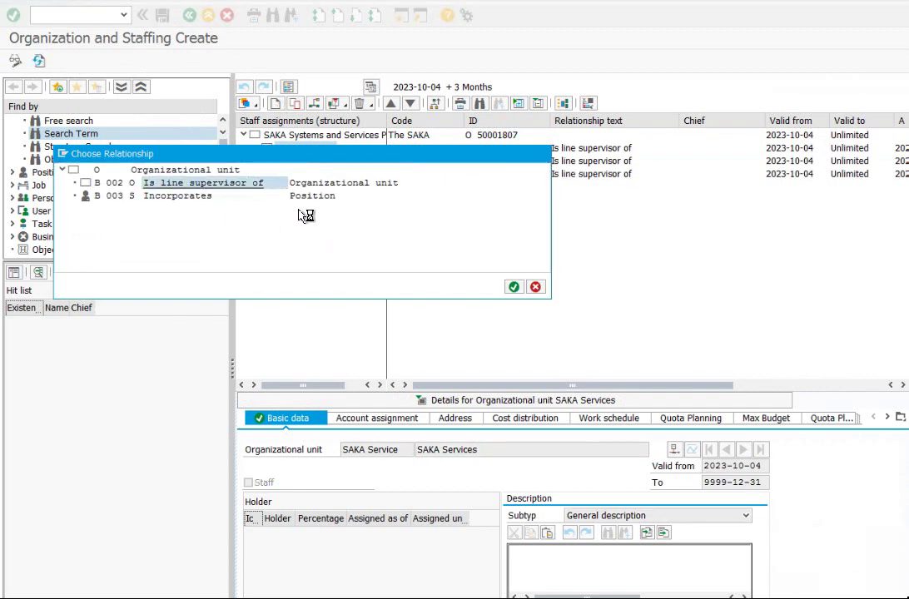
pyautogui.click(373, 451)
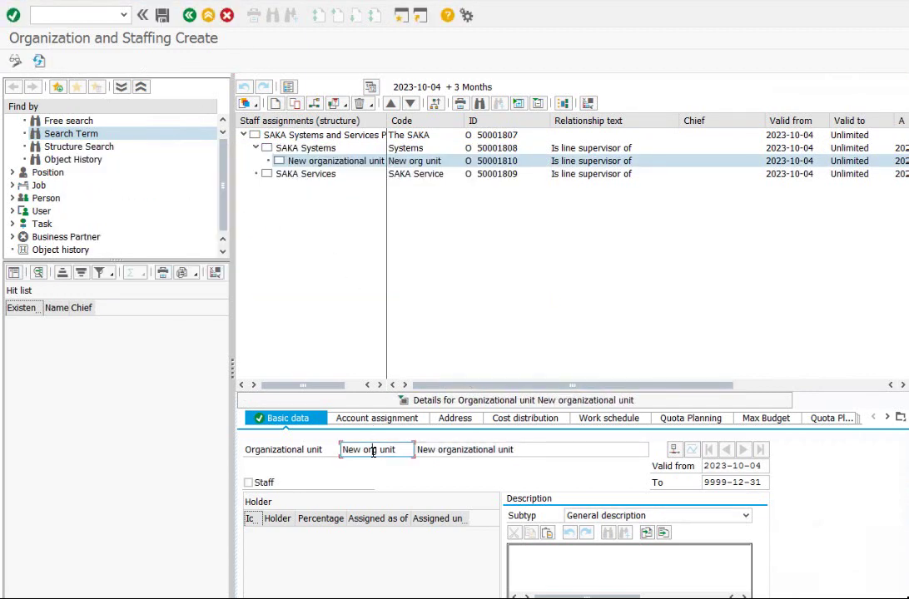
pyautogui.tripleClick(373, 450)
pyautogui.write('Security')
pyautogui.press('Tab')
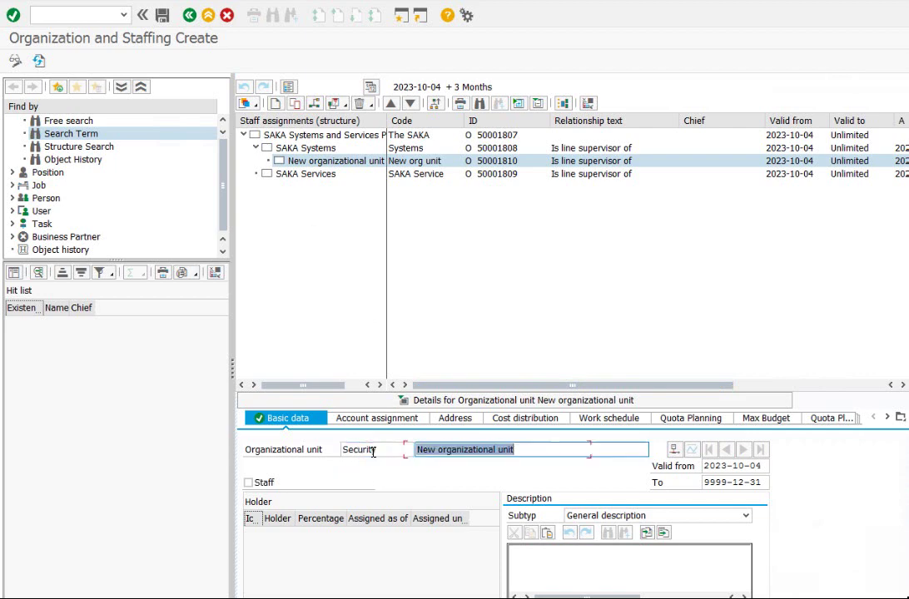
pyautogui.write('Security Dept.')
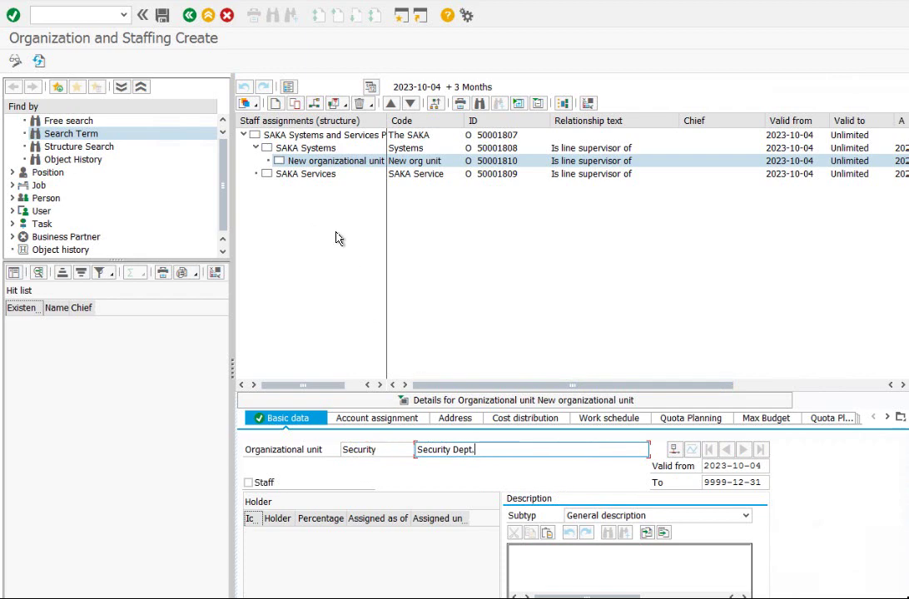
pyautogui.click(163, 15)
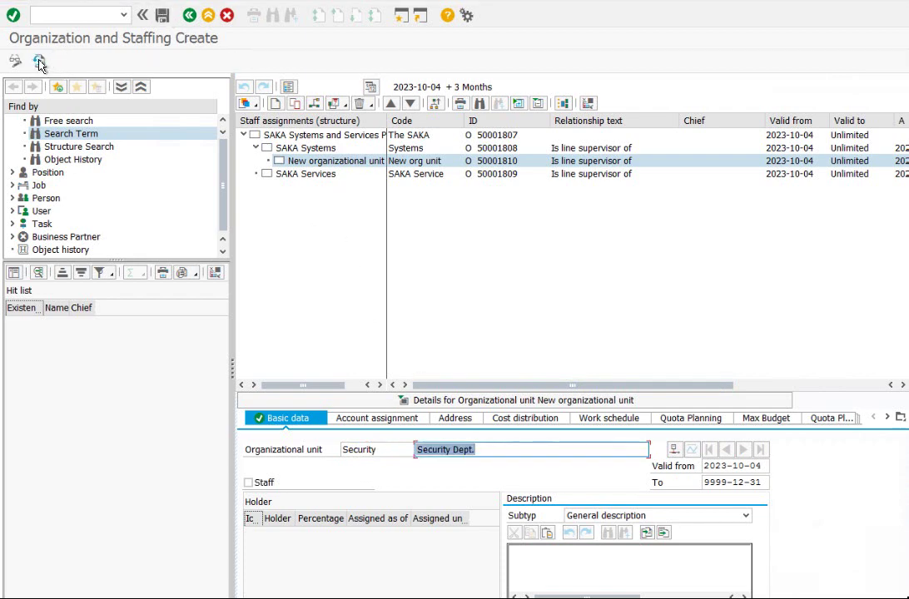
pyautogui.click(315, 174)
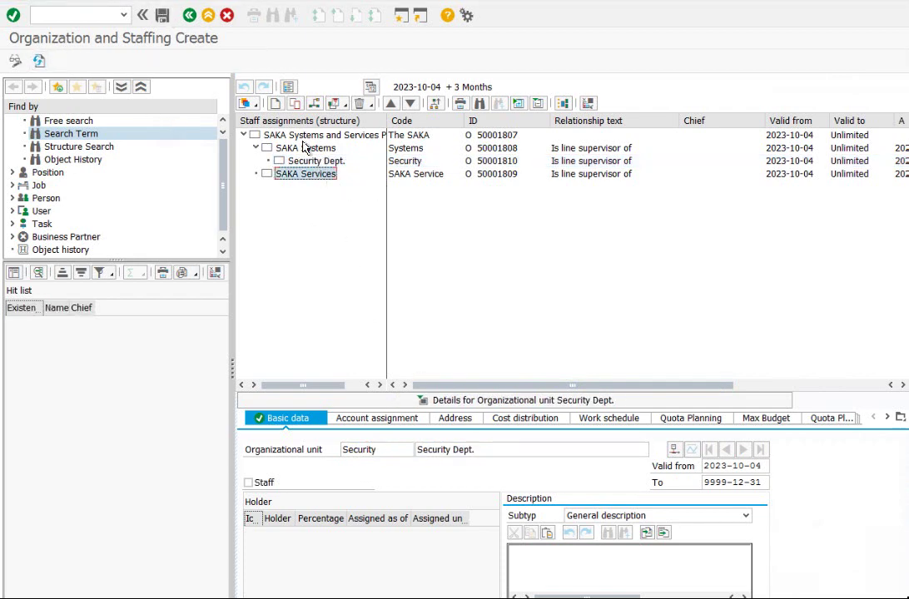
# Step: Create unit 'IT' named 'Information technology Dept.' under SAKA Services, save and refresh
pyautogui.click(274, 103)
pyautogui.doubleClick(204, 182)
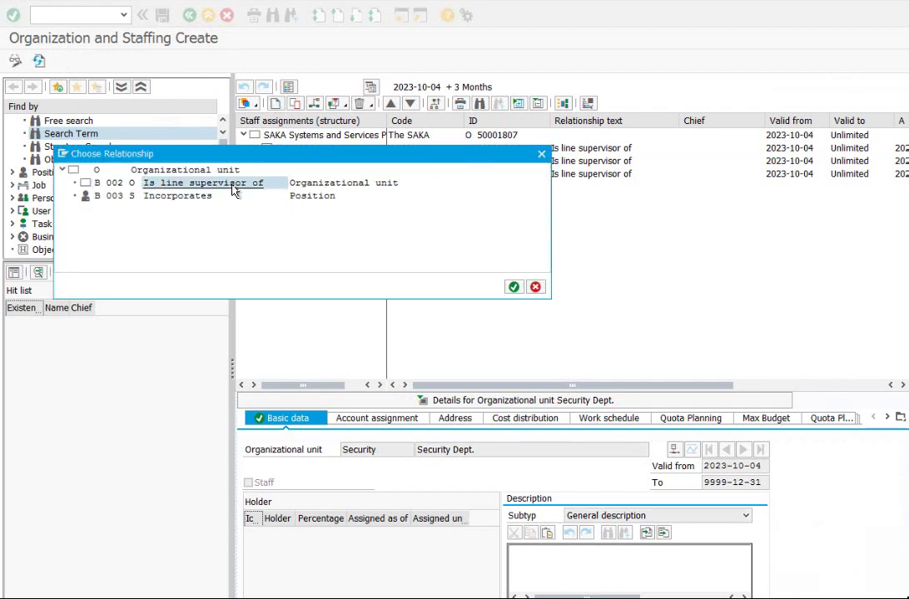
pyautogui.click(385, 449)
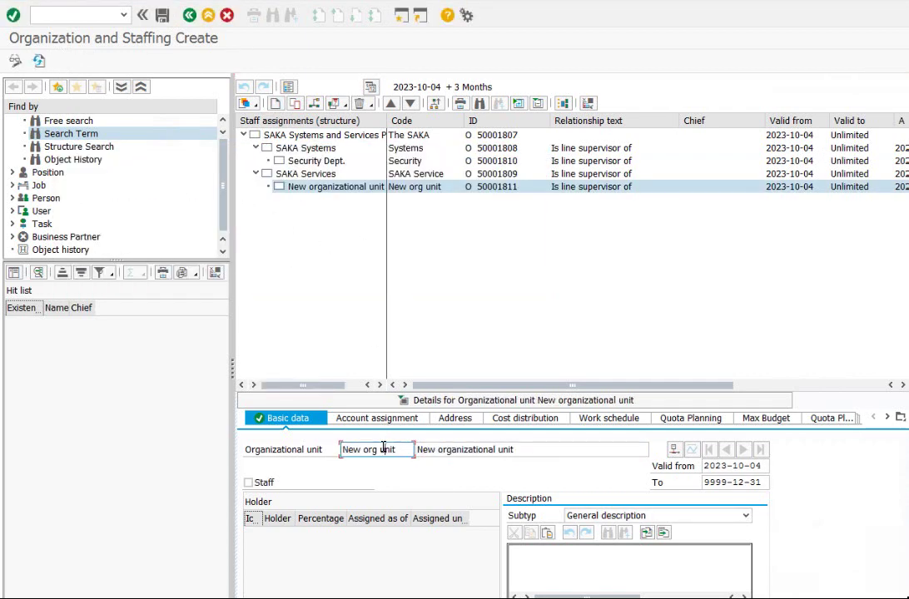
pyautogui.tripleClick(385, 450)
pyautogui.press('BackSpace')
pyautogui.write('IT')
pyautogui.press('Tab')
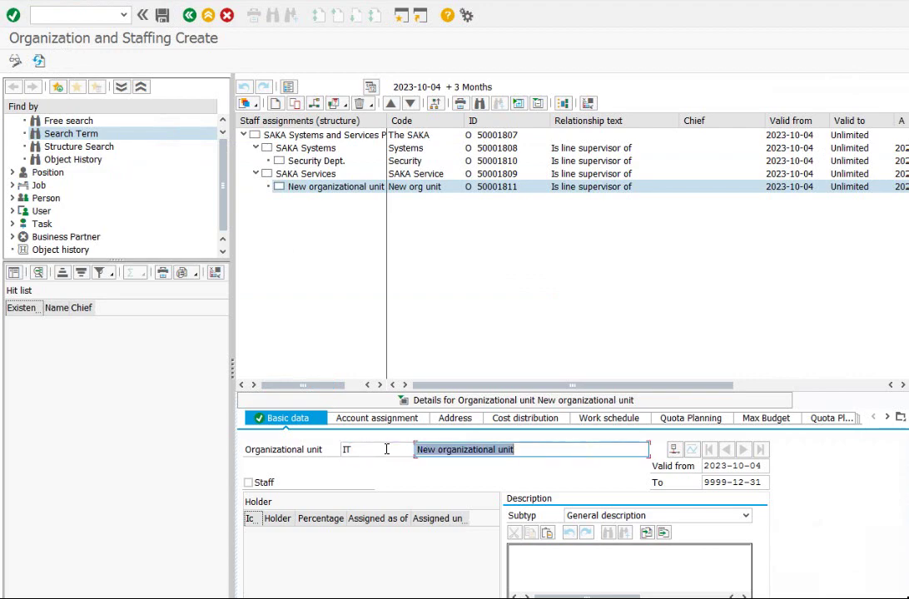
pyautogui.write('Inf')
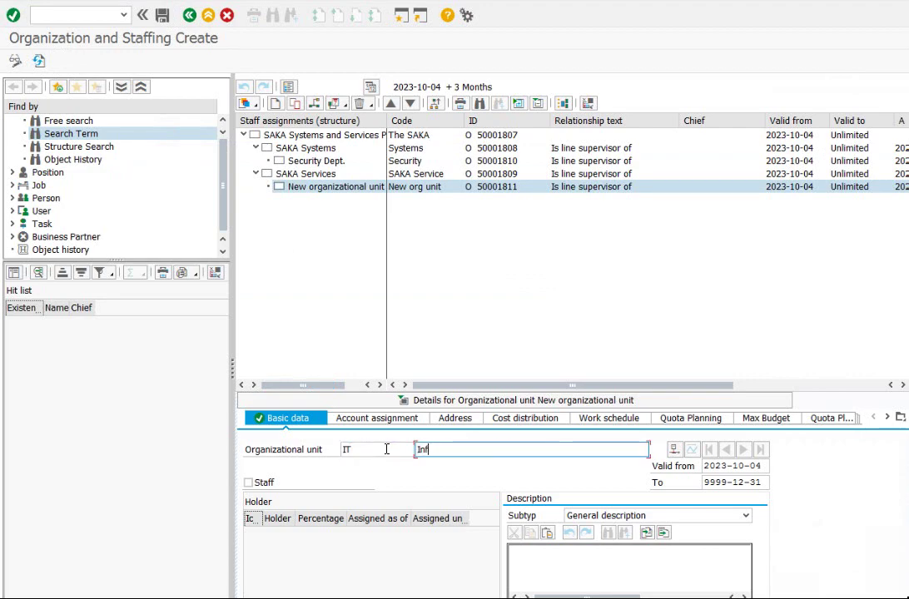
pyautogui.write('ormation technology d')
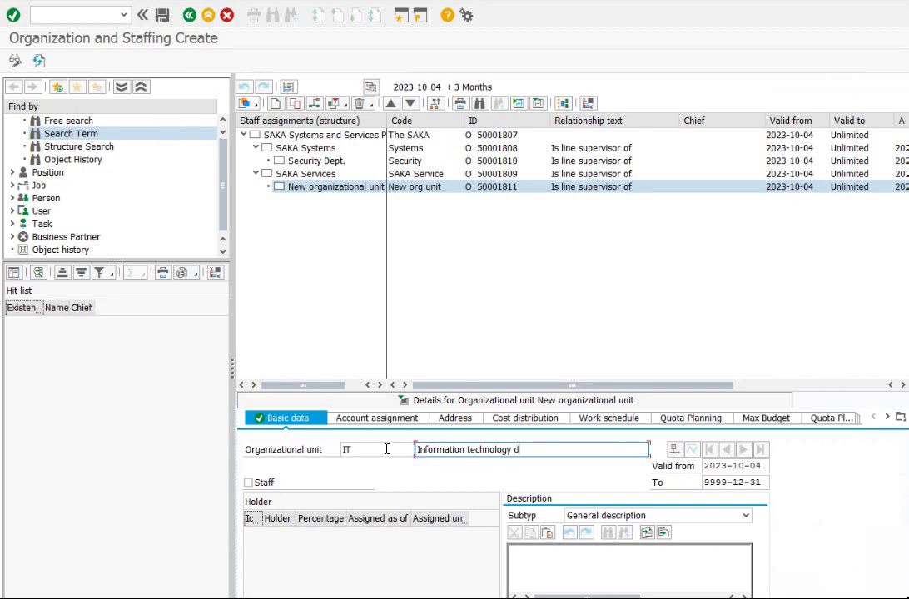
pyautogui.press('BackSpace')
pyautogui.write('Dept.')
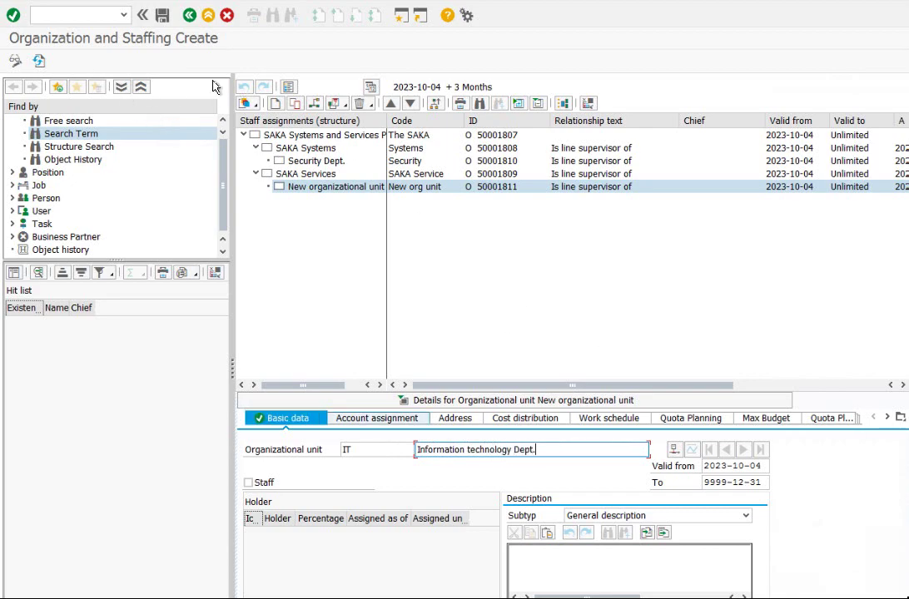
pyautogui.click(161, 17)
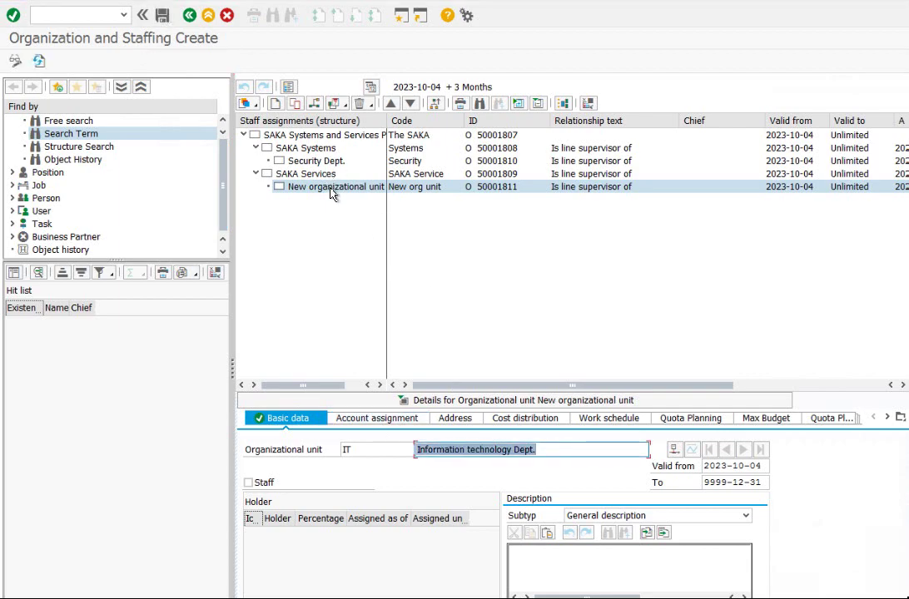
pyautogui.click(293, 174)
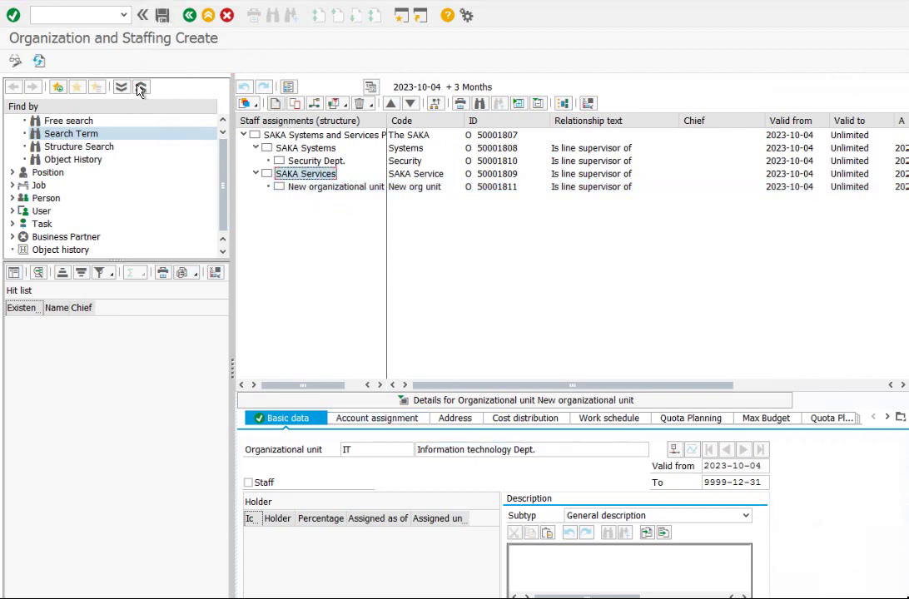
pyautogui.click(40, 64)
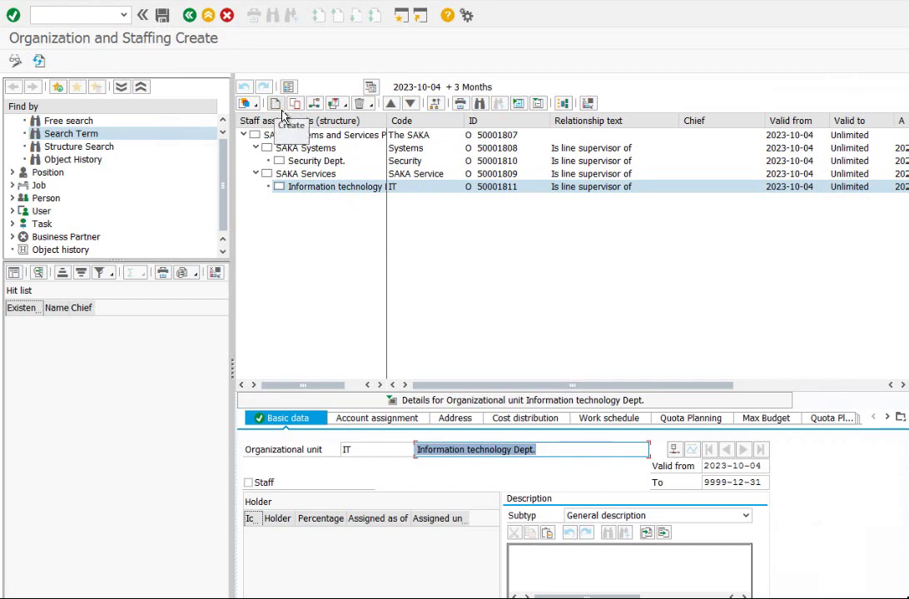
# Step: Create unit 'Learning Dep' named 'Learning Dept.' under SAKA Services, save, and widen the column
pyautogui.click(299, 174)
pyautogui.click(275, 103)
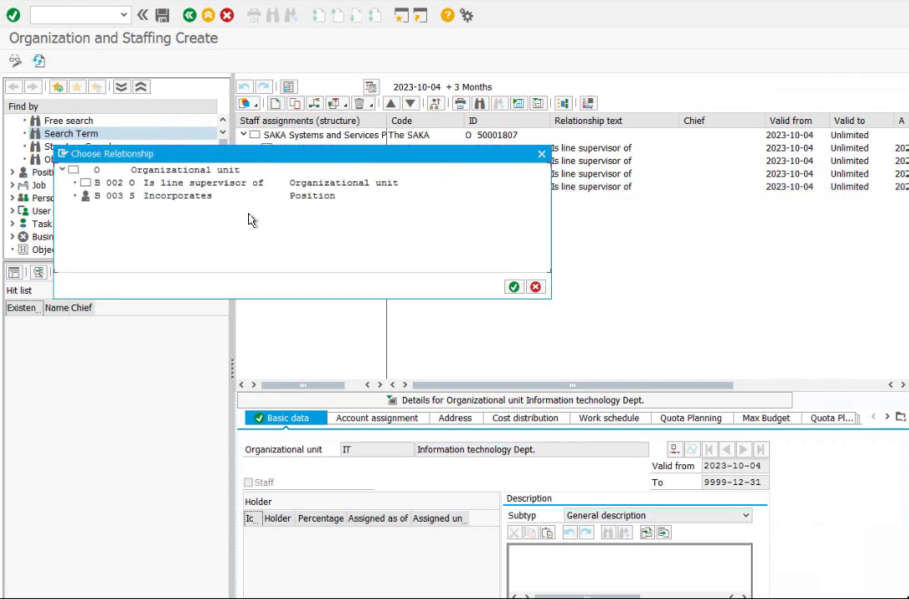
pyautogui.click(215, 188)
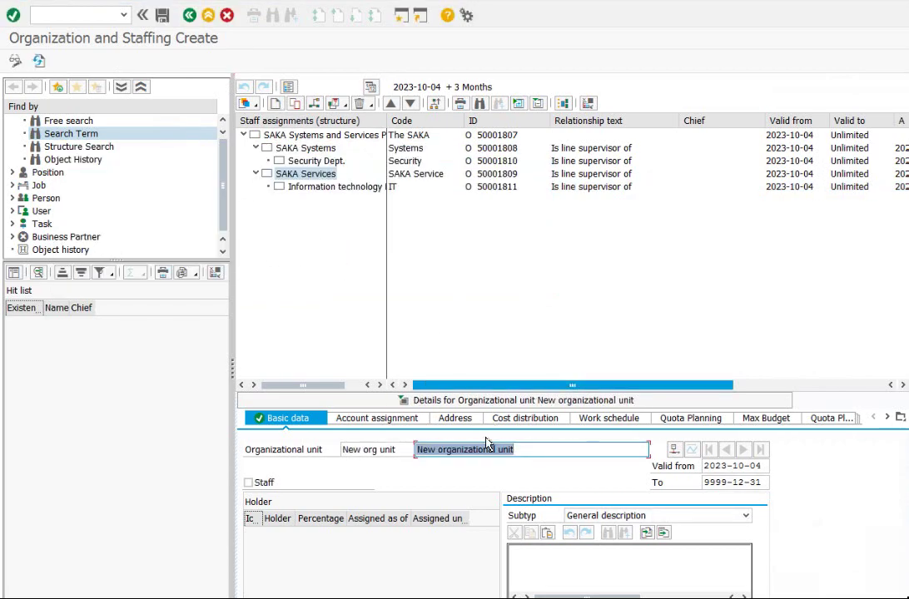
pyautogui.click(408, 450)
pyautogui.hotkey('ctrl', 'a')
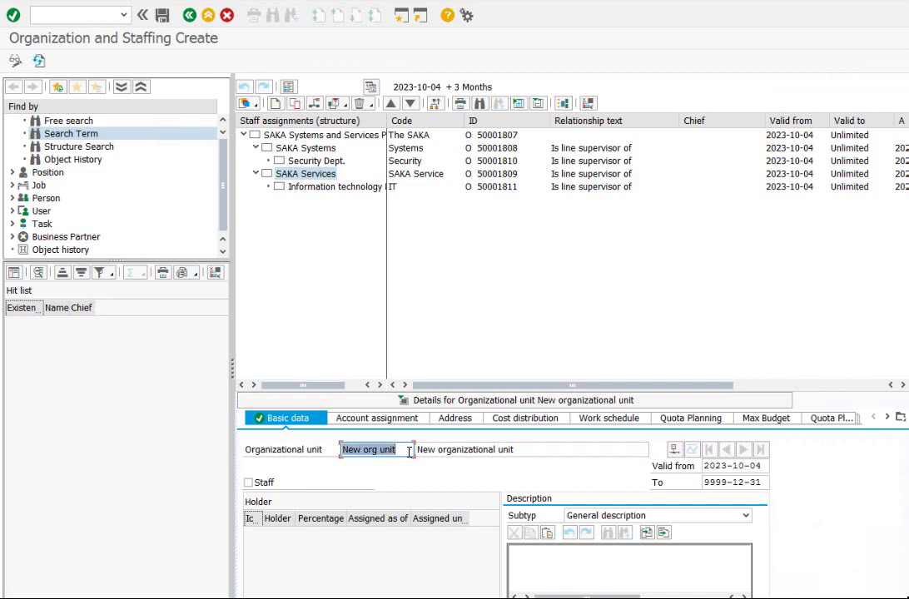
pyautogui.write('Learni')
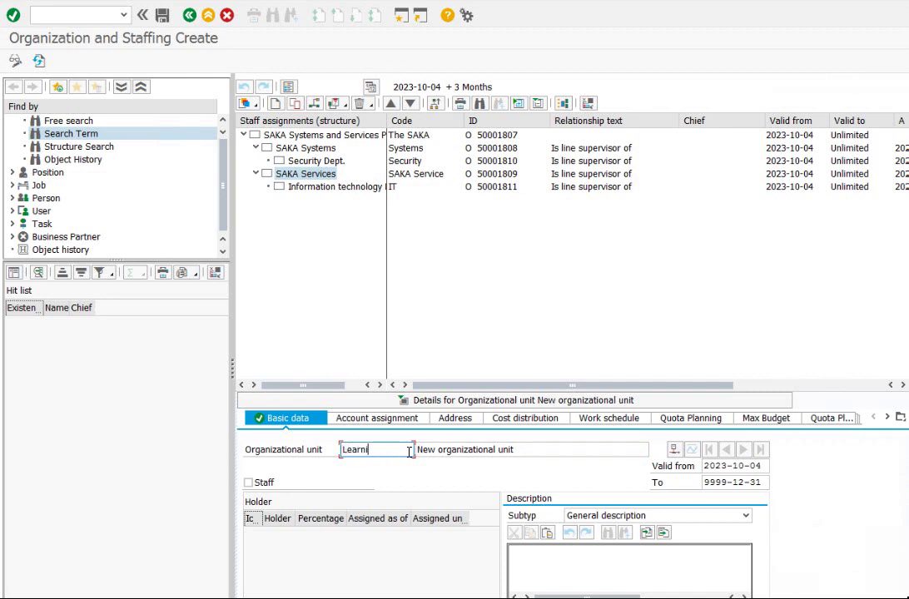
pyautogui.write('ng Dep')
pyautogui.click(495, 450)
pyautogui.tripleClick(494, 449)
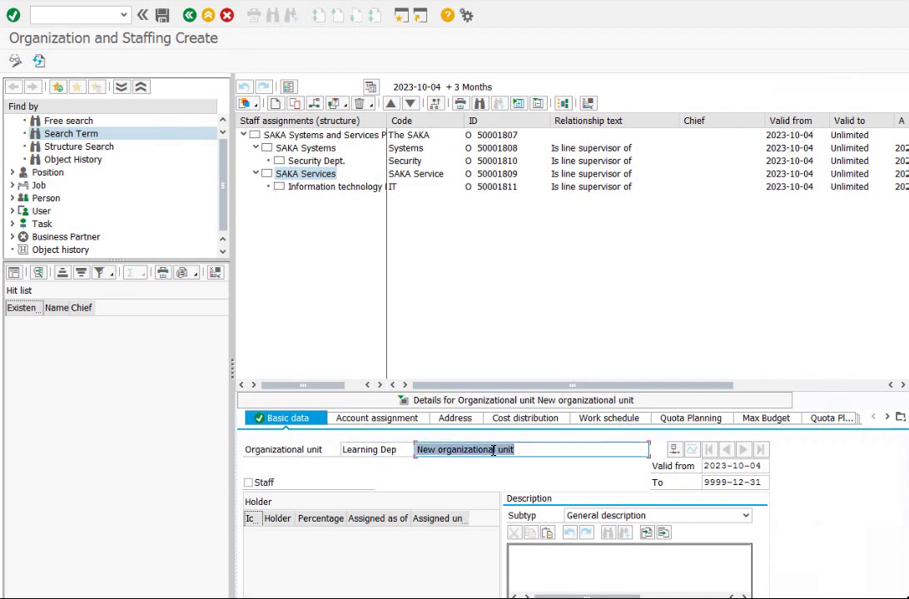
pyautogui.write('Learning')
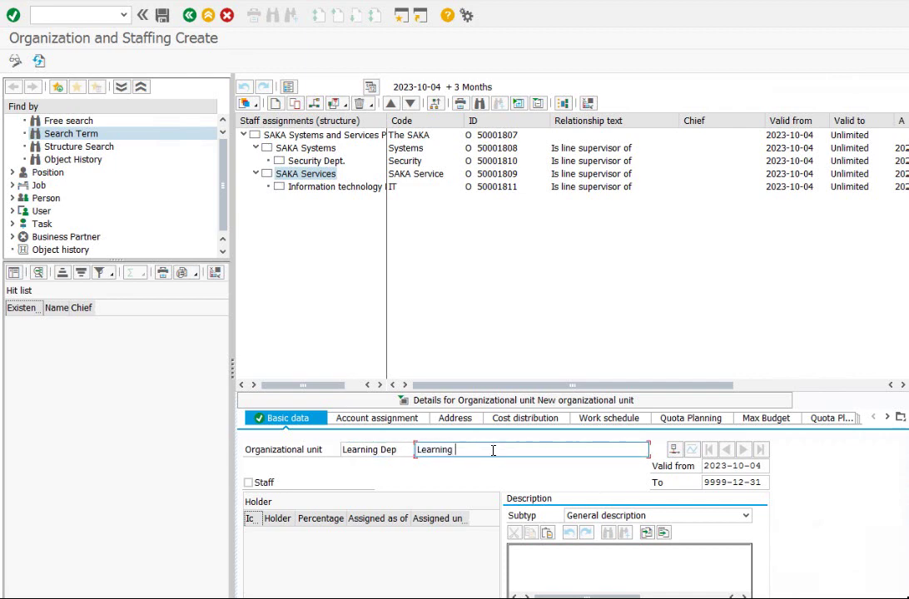
pyautogui.write(' Dept.')
pyautogui.click(163, 16)
pyautogui.click(38, 60)
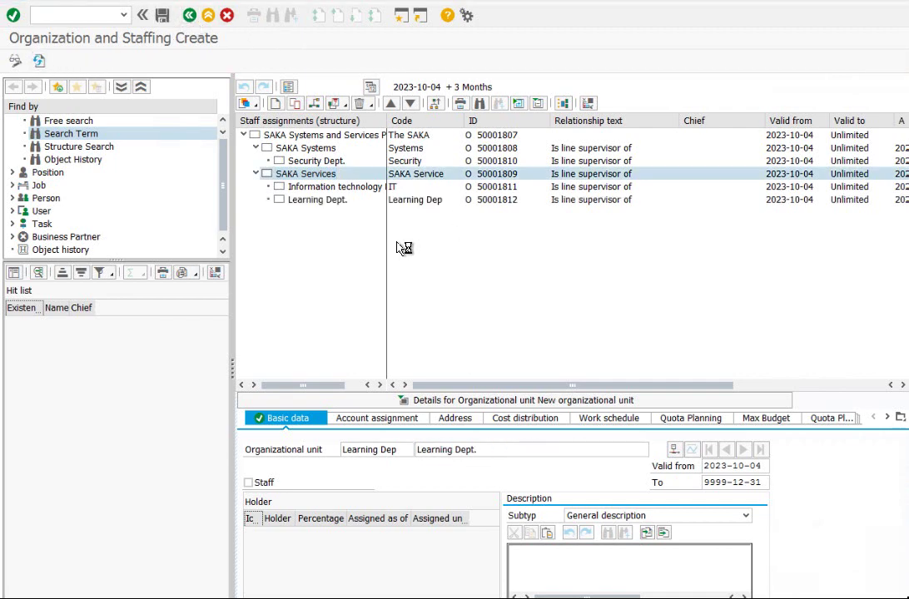
pyautogui.moveTo(387, 121); pyautogui.dragTo(423, 123)
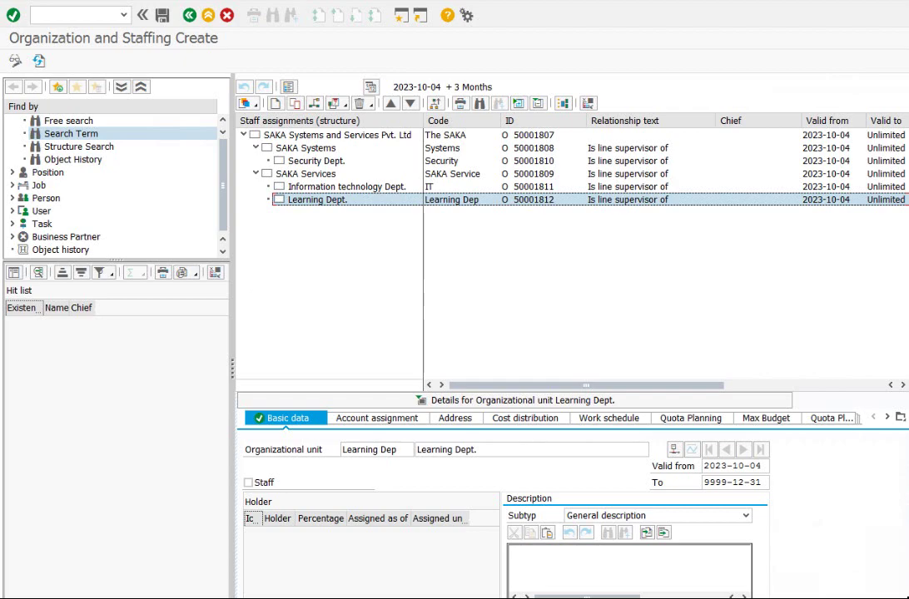
# Step: Create position 'CEO' titled 'Cheif Executive Officer' under the root company unit and save
pyautogui.click(321, 137)
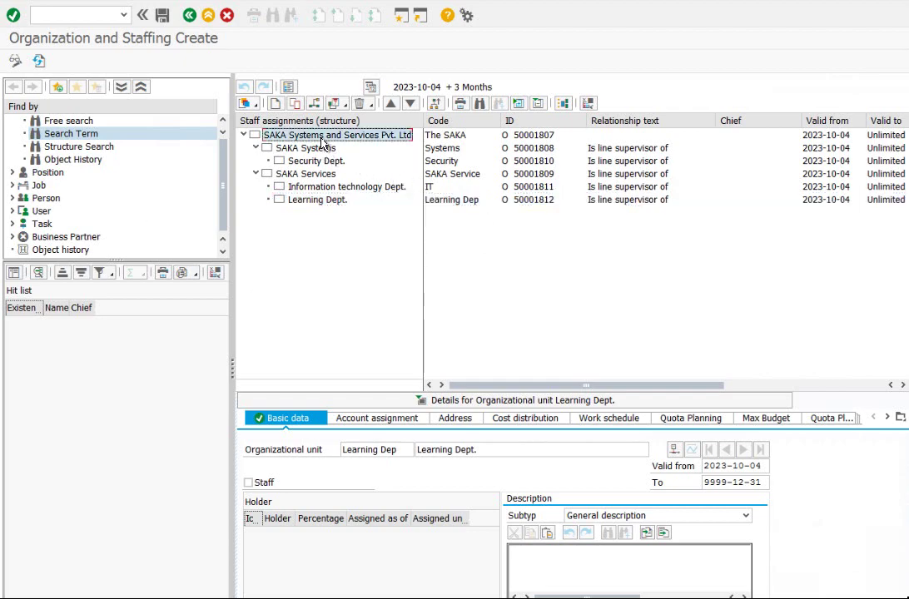
pyautogui.click(275, 106)
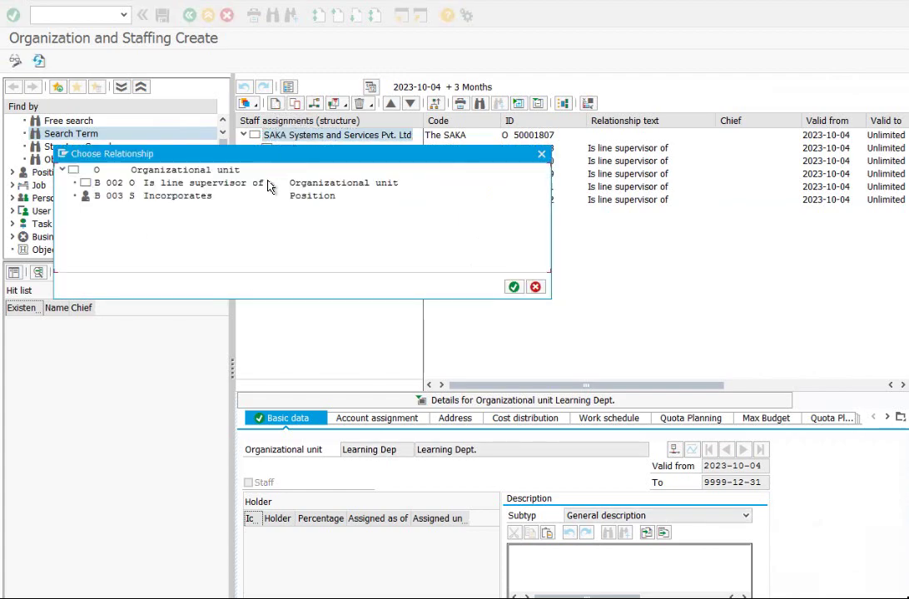
pyautogui.doubleClick(167, 196)
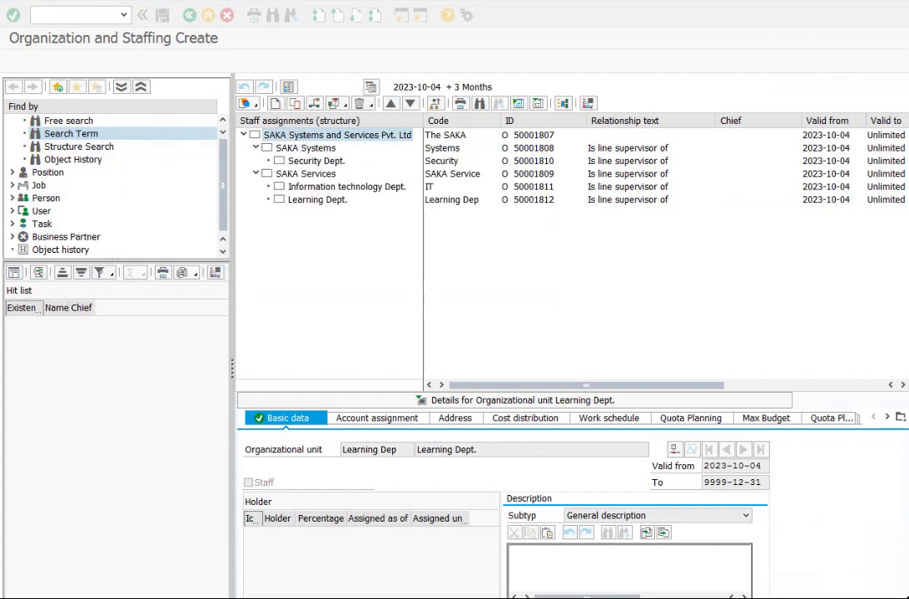
pyautogui.click(372, 448)
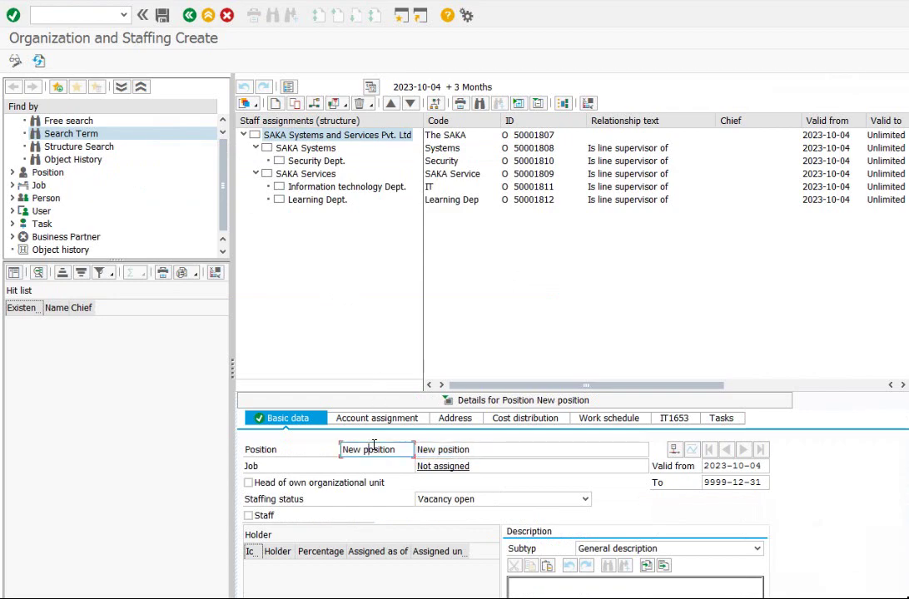
pyautogui.hotkey('ctrl', 'a')
pyautogui.write('C')
pyautogui.press('Tab')
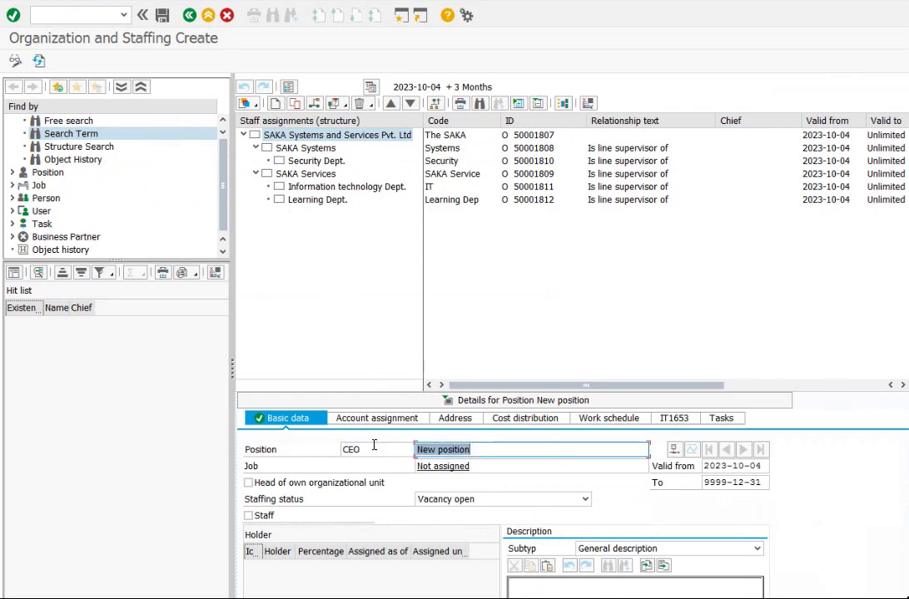
pyautogui.write('Cheif Executive Officer')
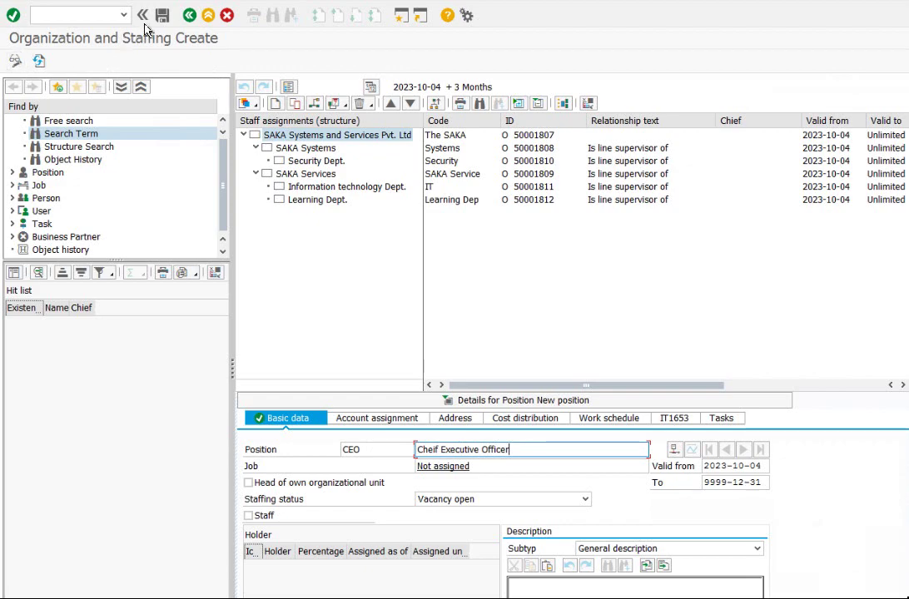
pyautogui.click(40, 61)
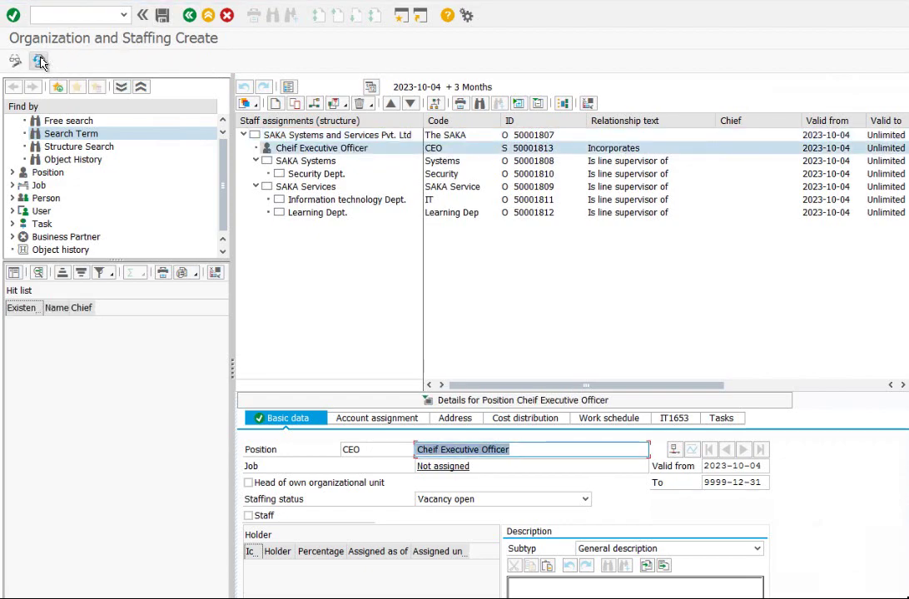
# Step: Create another position under the root company with code Dir.Systems and title Director Systems
pyautogui.click(274, 103)
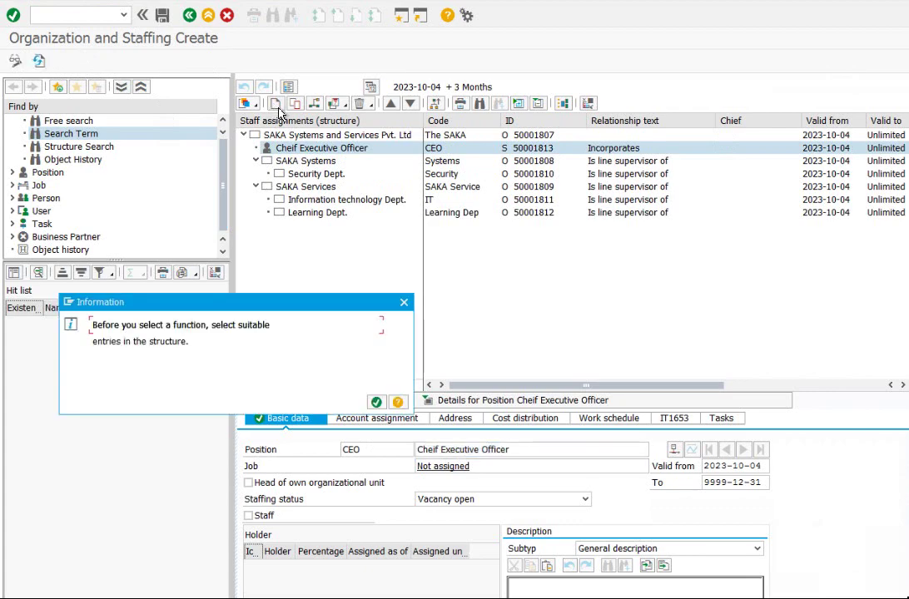
pyautogui.click(376, 402)
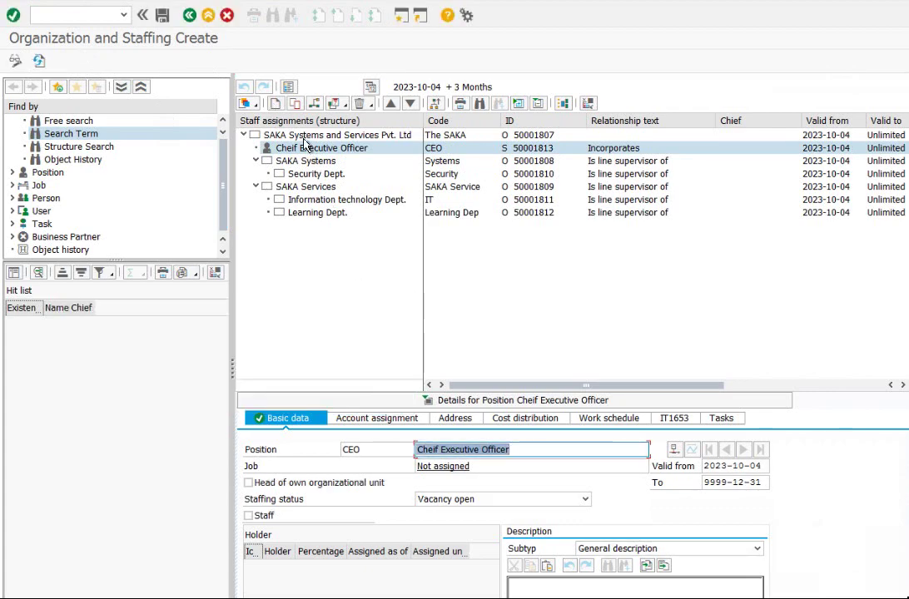
pyautogui.click(274, 134)
pyautogui.click(244, 103)
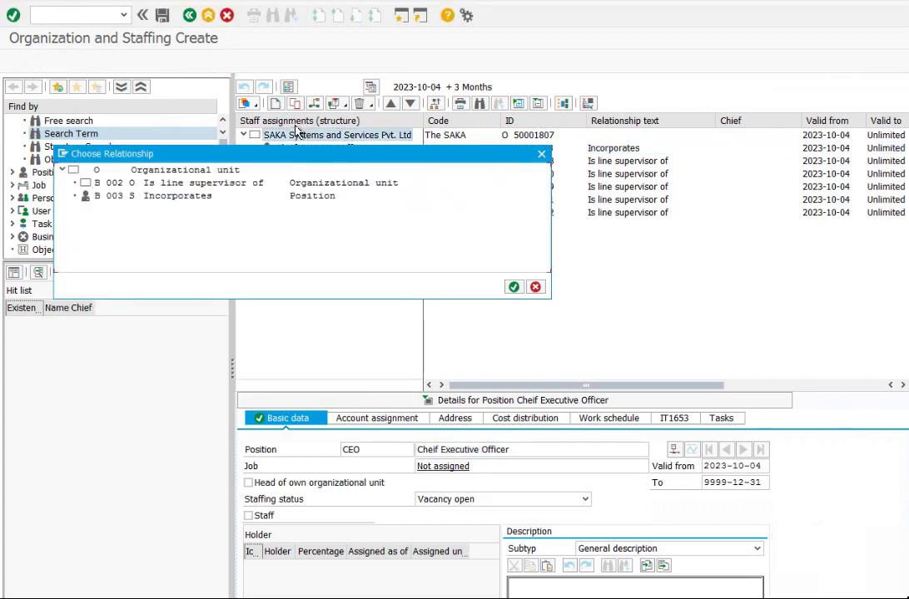
pyautogui.doubleClick(207, 198)
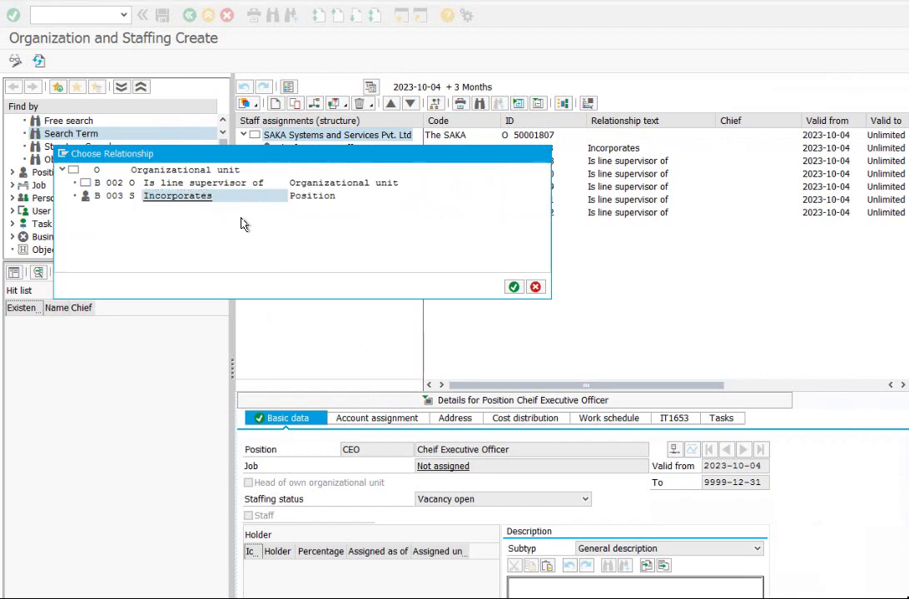
pyautogui.click(381, 450)
pyautogui.doubleClick(381, 450)
pyautogui.write('Dir')
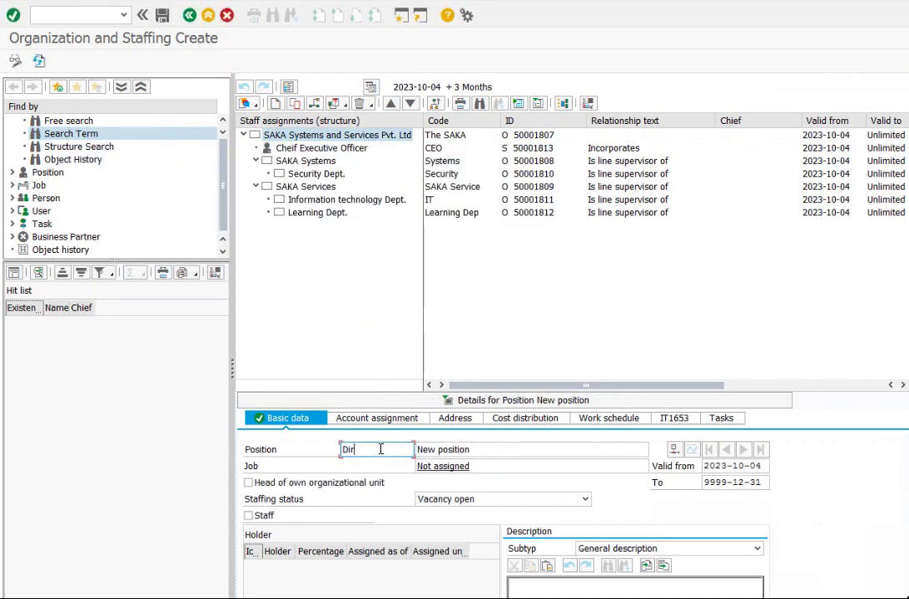
pyautogui.write('. ystems')
pyautogui.press('Tab')
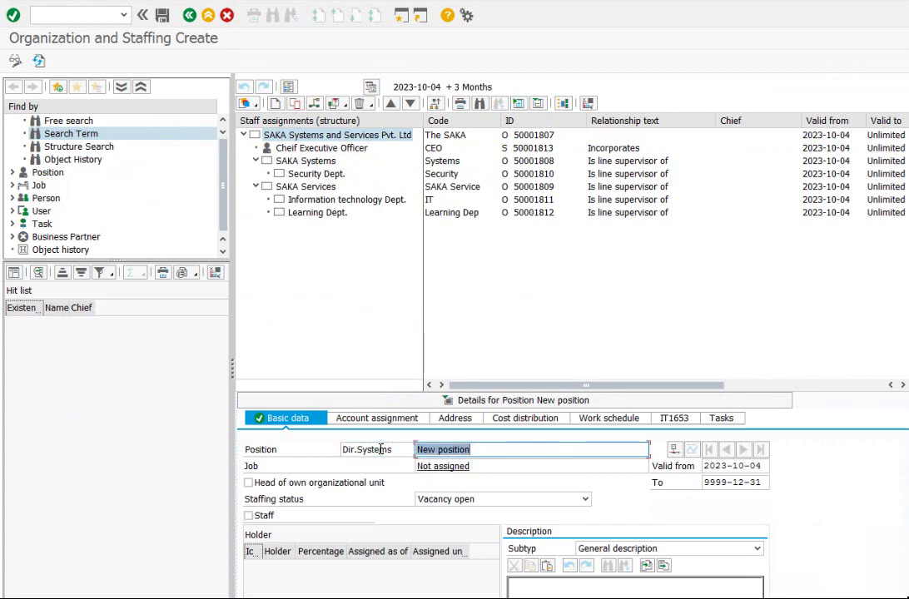
pyautogui.write('Director Systems')
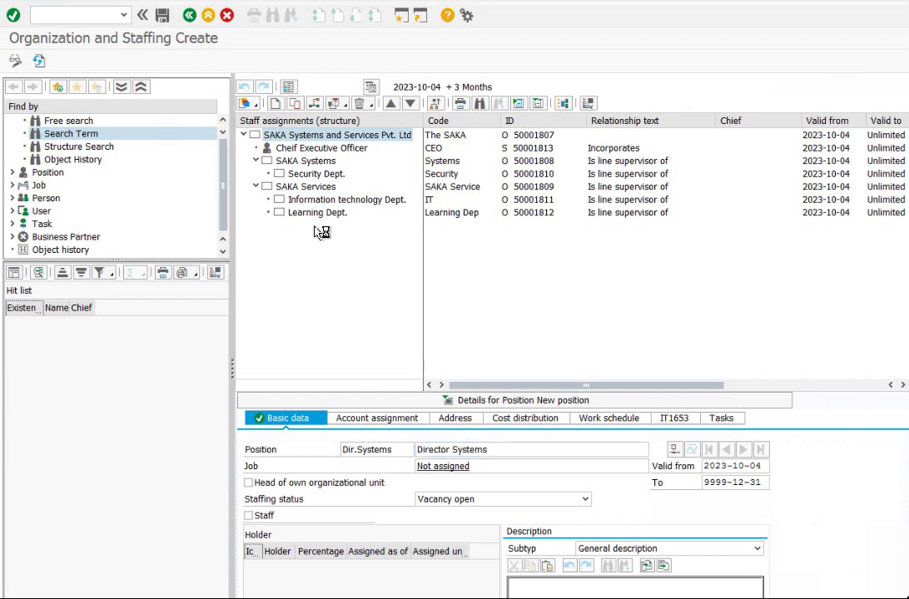
pyautogui.hotkey('ctrl', 'a')
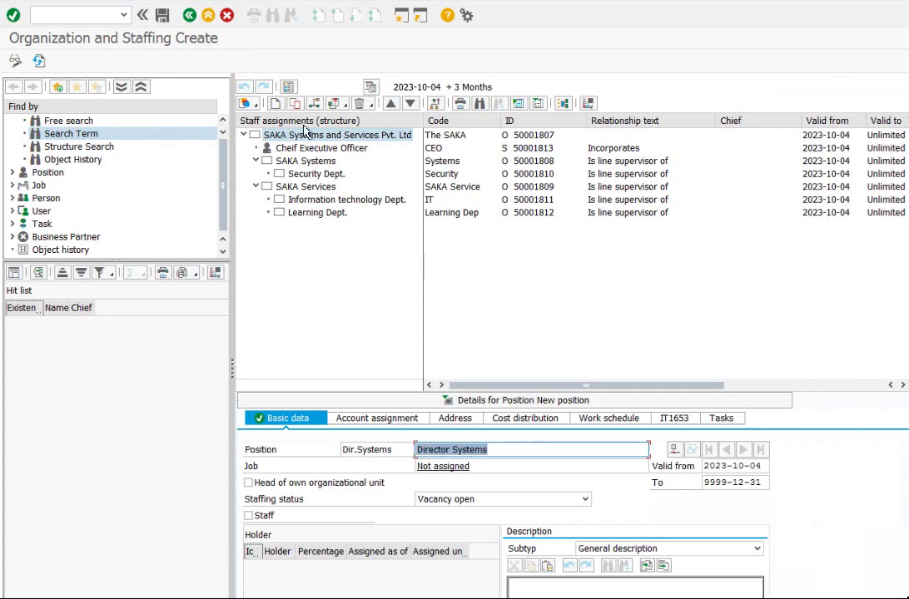
# Step: Create position 'Dir. Service' titled 'Director Services' under the root company and save
pyautogui.click(275, 103)
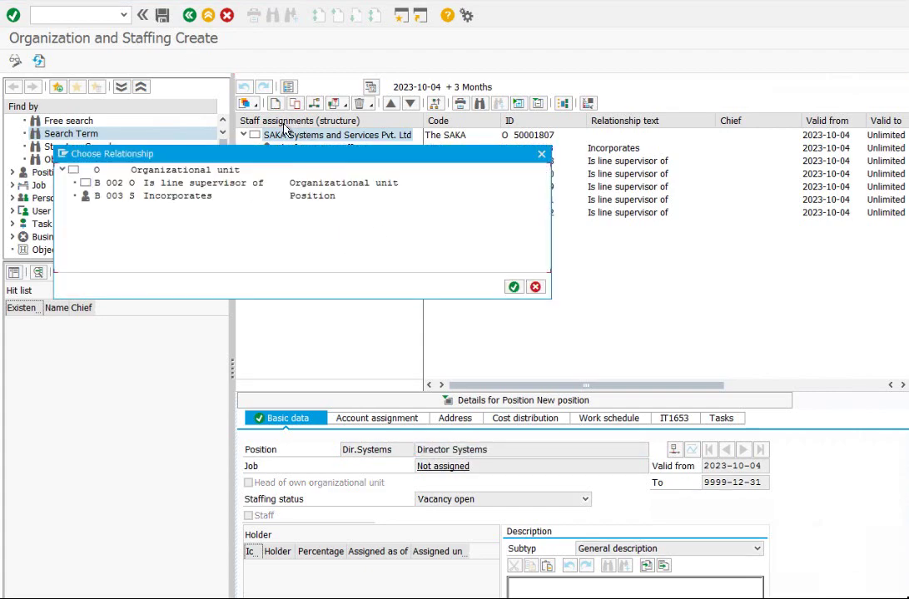
pyautogui.click(194, 200)
pyautogui.doubleClick(194, 199)
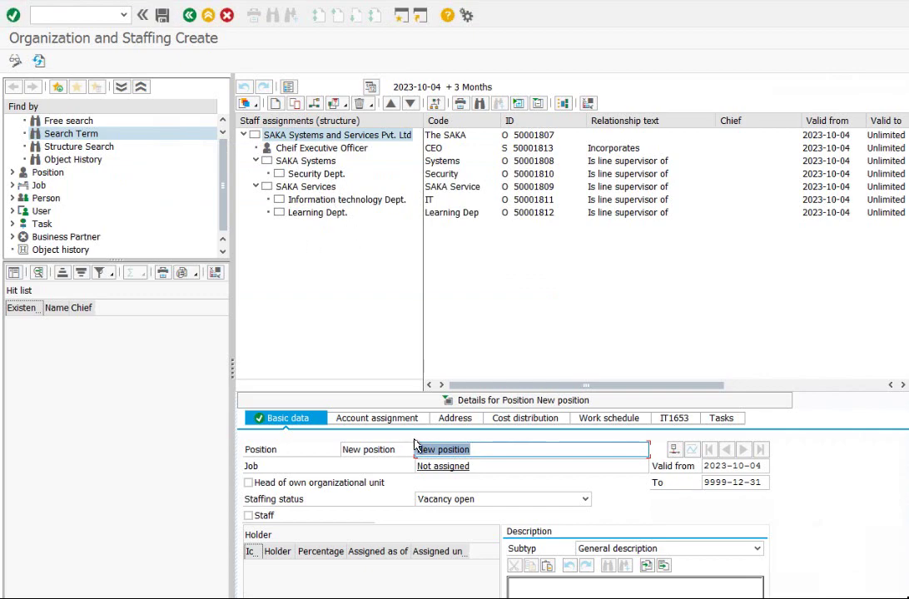
pyautogui.click(378, 449)
pyautogui.hotkey('ctrl', 'a')
pyautogui.write('Dor')
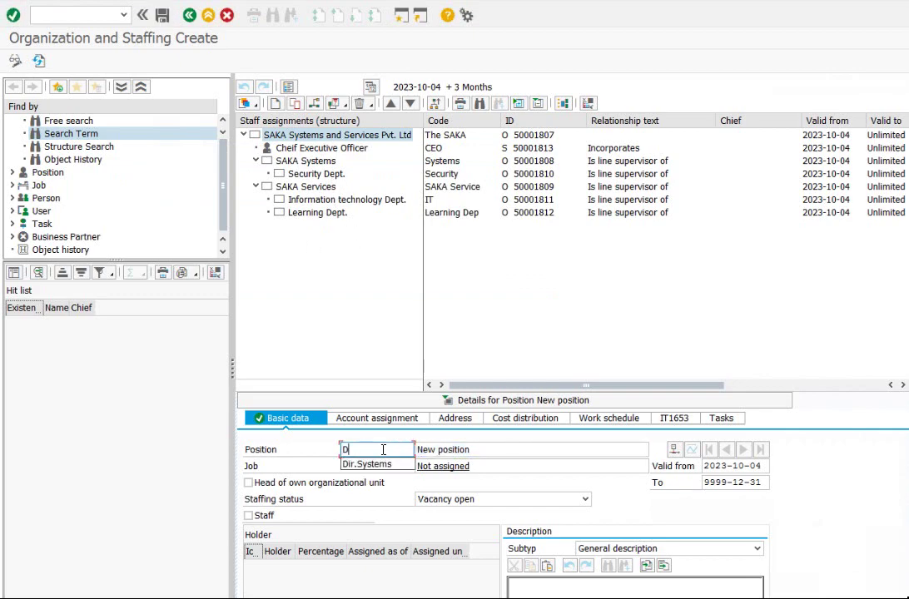
pyautogui.press('BackSpace')
pyautogui.press('BackSpace')
pyautogui.write('ir. Ser')
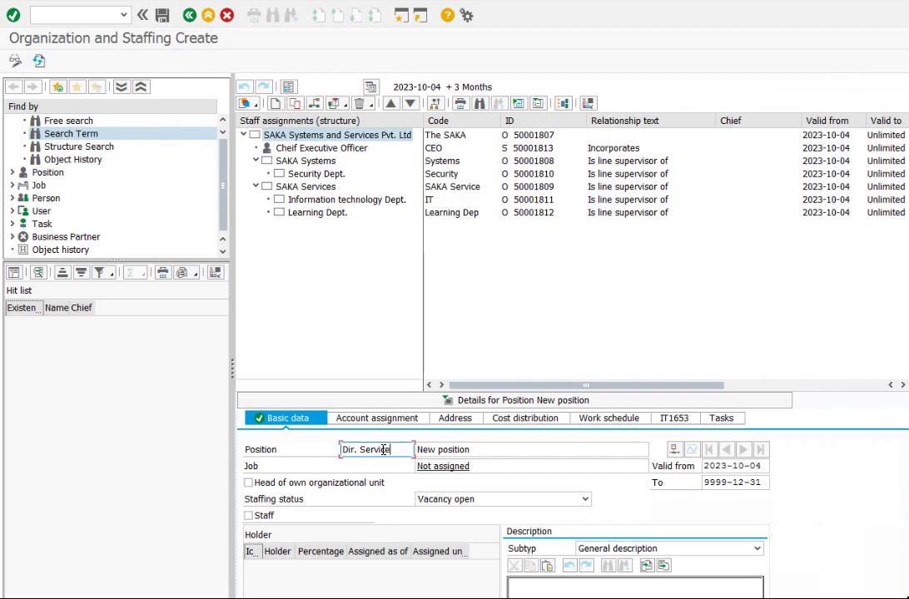
pyautogui.write('vice')
pyautogui.press('Tab')
pyautogui.write('Dir')
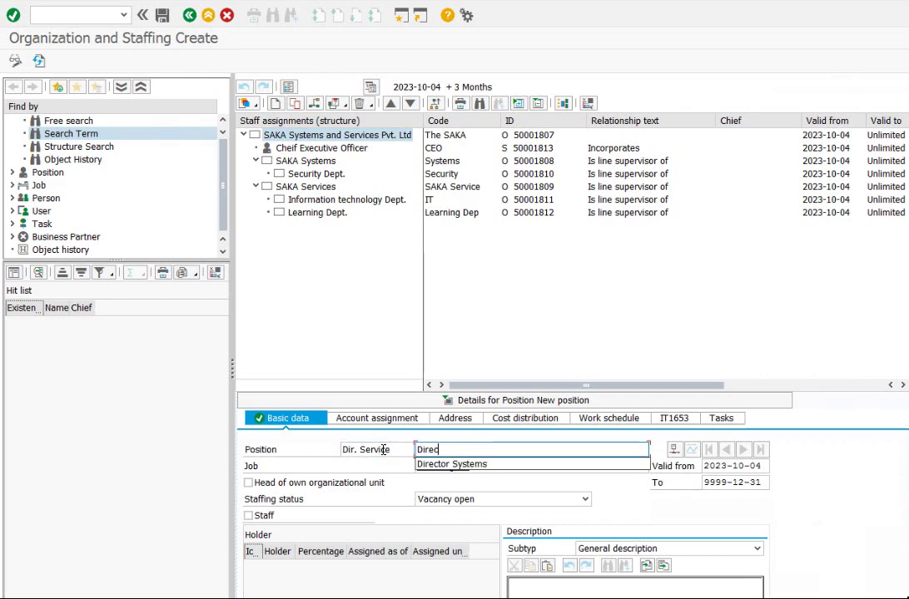
pyautogui.write('ector Serv')
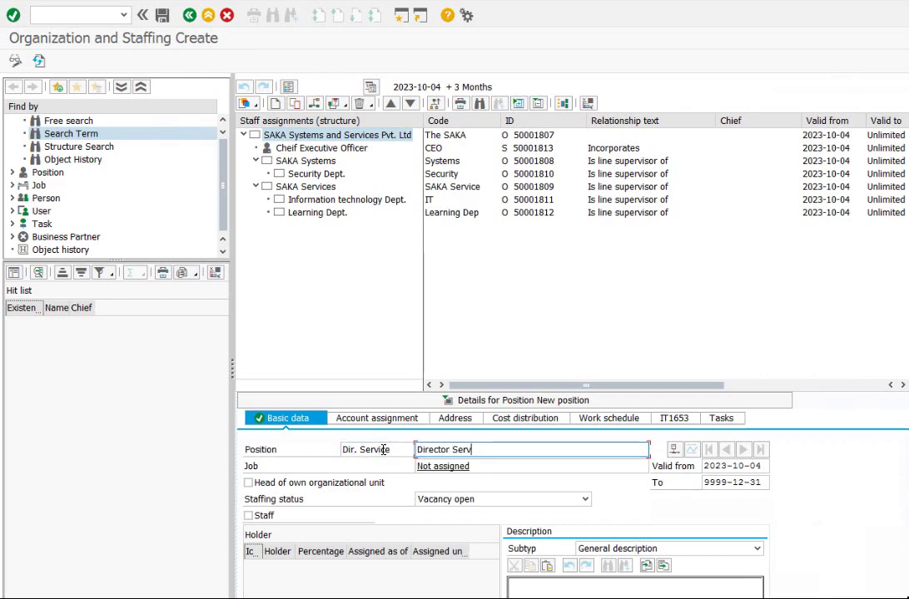
pyautogui.write('ices')
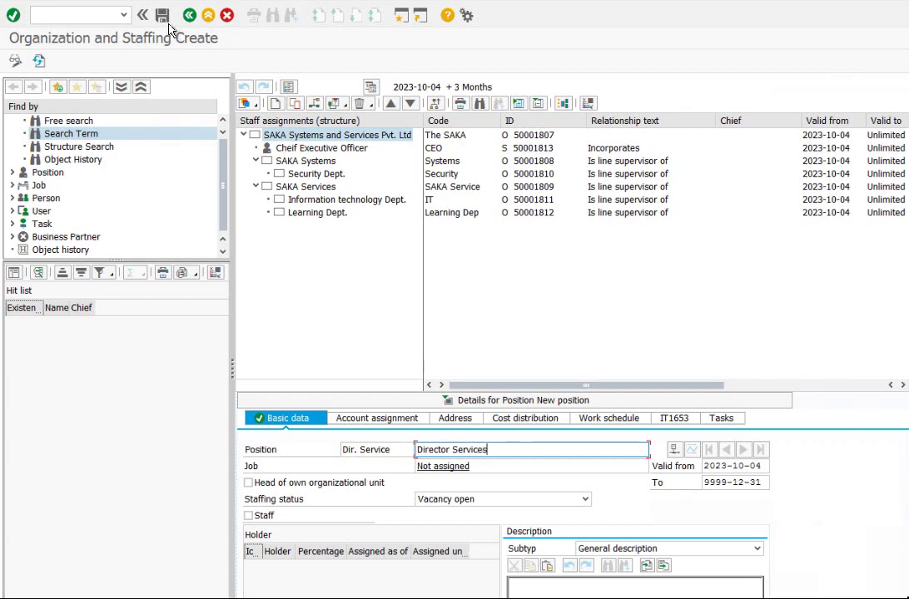
pyautogui.click(39, 63)
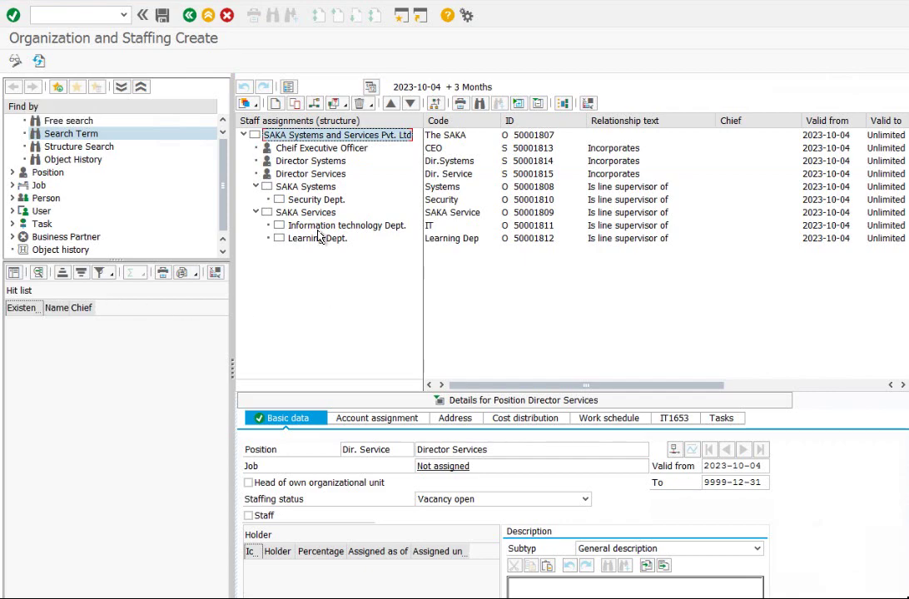
# Step: Create a new position under SAKA Systems, initially coded 'System Mgr' with a System Manager title
pyautogui.click(305, 188)
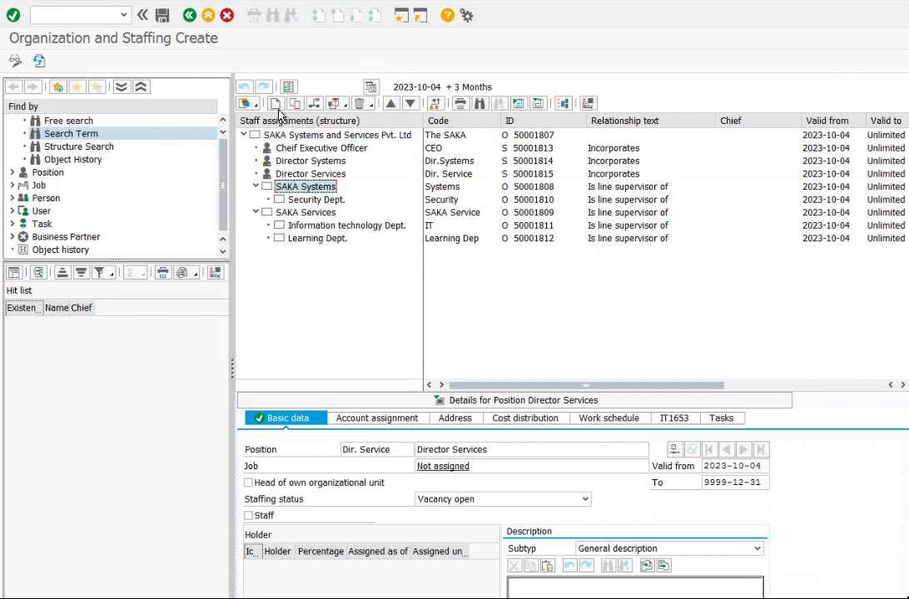
pyautogui.click(276, 104)
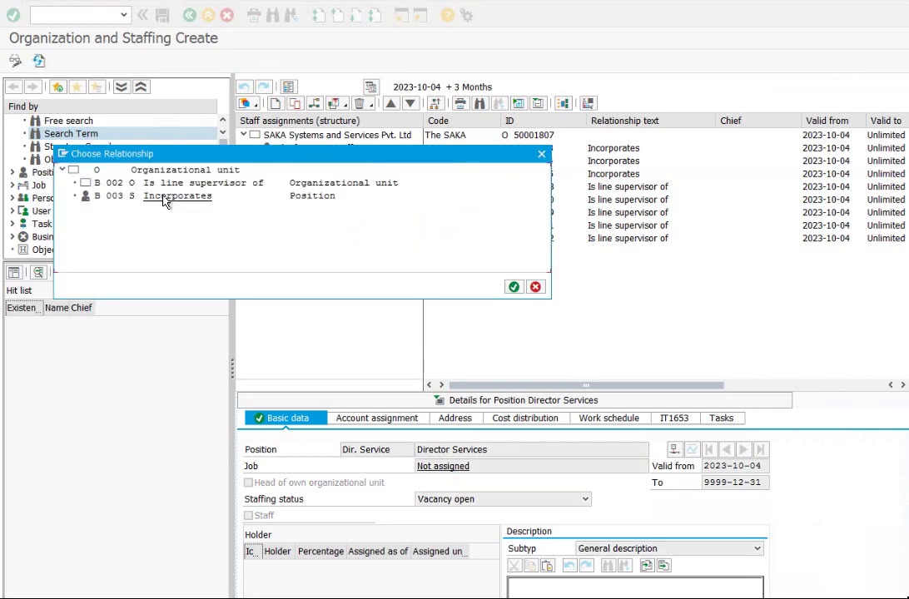
pyautogui.doubleClick(166, 197)
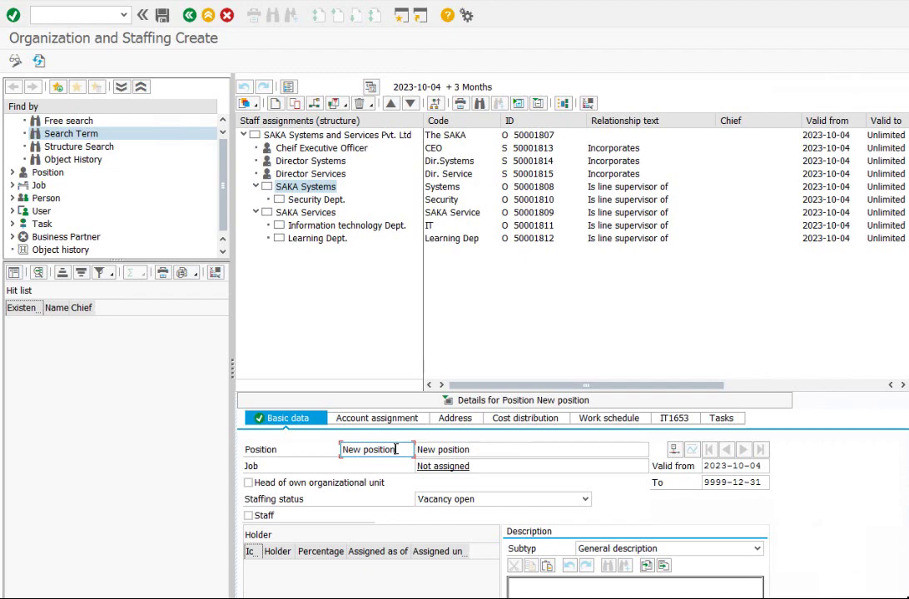
pyautogui.press('BackSpace')
pyautogui.press('BackSpace')
pyautogui.press('BackSpace')
pyautogui.press('BackSpace')
pyautogui.press('BackSpace')
pyautogui.press('BackSpace')
pyautogui.press('BackSpace')
pyautogui.press('BackSpace')
pyautogui.press('BackSpace')
pyautogui.press('BackSpace')
pyautogui.press('BackSpace')
pyautogui.press('BackSpace')
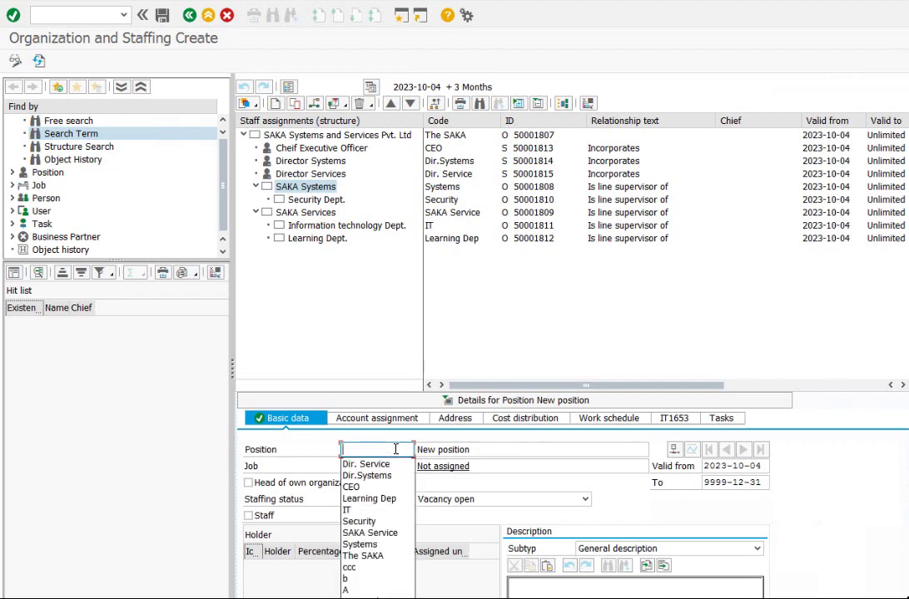
pyautogui.write('System M')
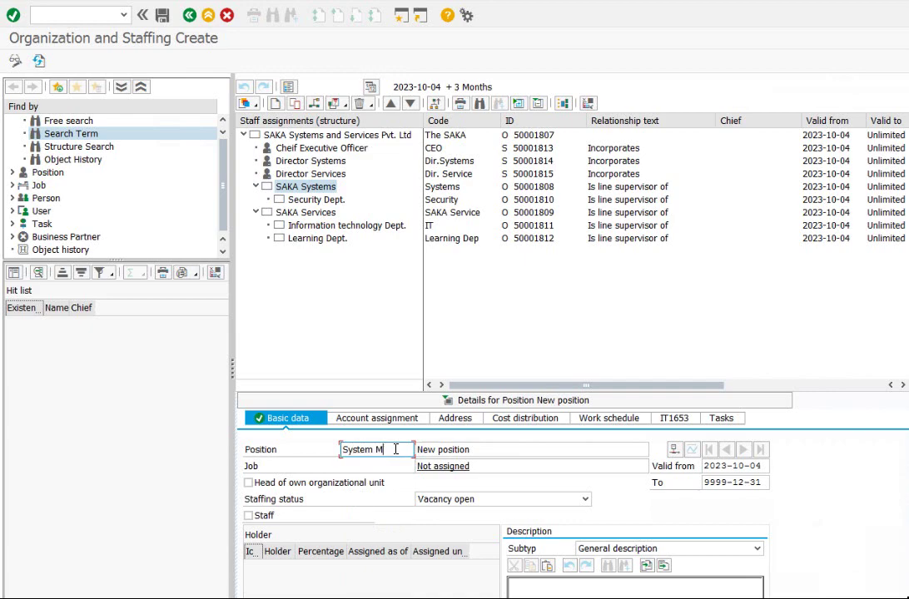
pyautogui.write('gr')
pyautogui.press('Tab')
pyautogui.write('Syste')
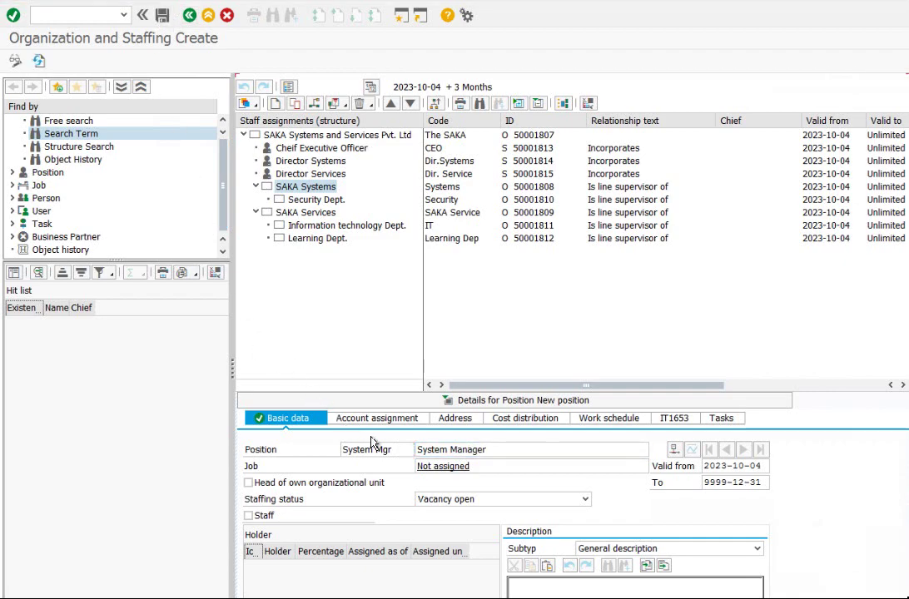
pyautogui.press('Tab')
# Step: Correct the position to 'System Er.' / 'System Engineer', save, and refresh the structure
pyautogui.click(401, 450)
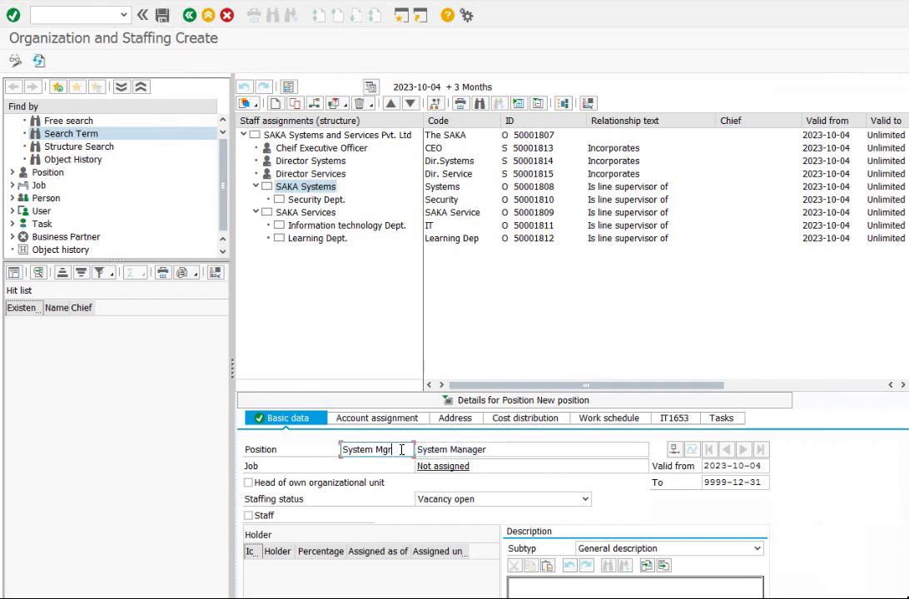
pyautogui.press('BackSpace')
pyautogui.press('BackSpace')
pyautogui.press('BackSpace')
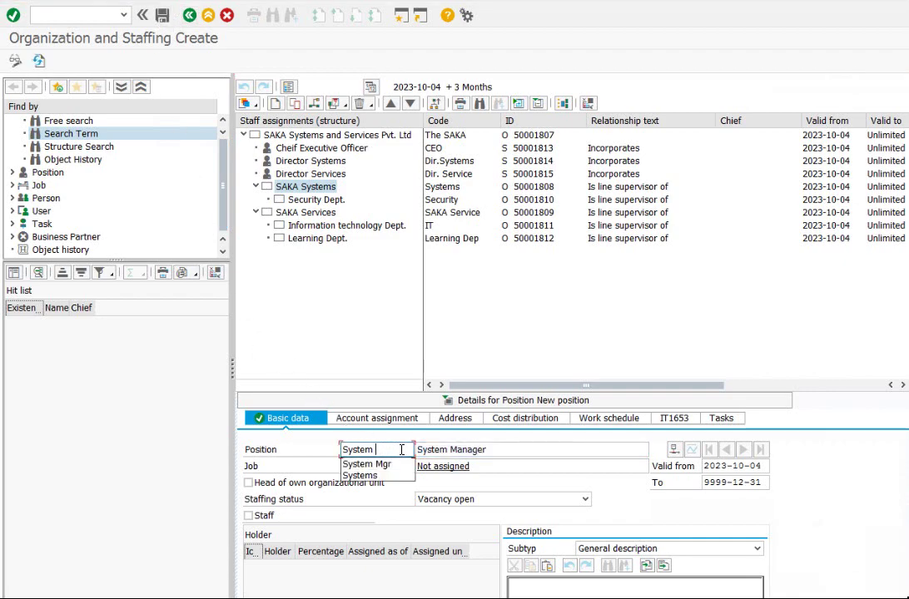
pyautogui.write('En')
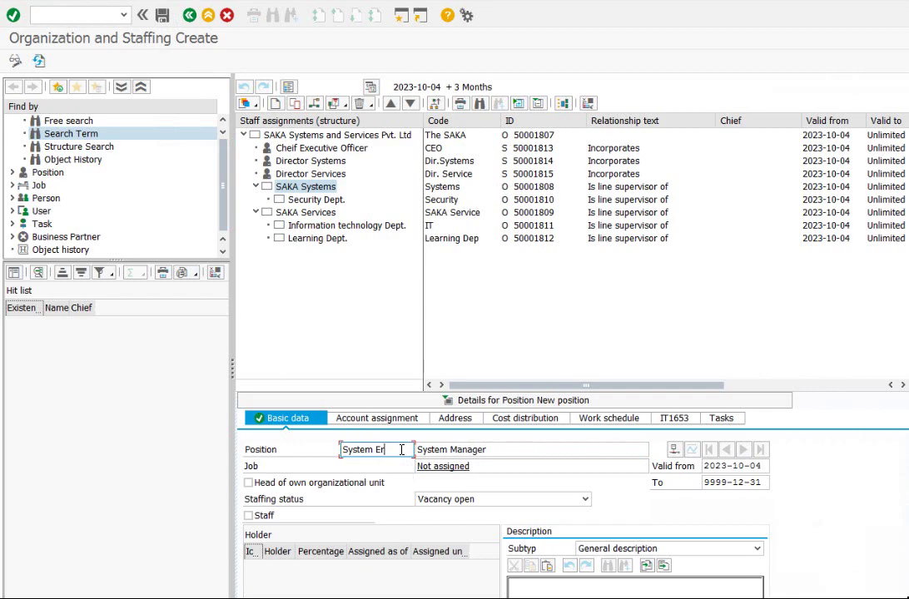
pyautogui.write('r.')
pyautogui.press('Tab')
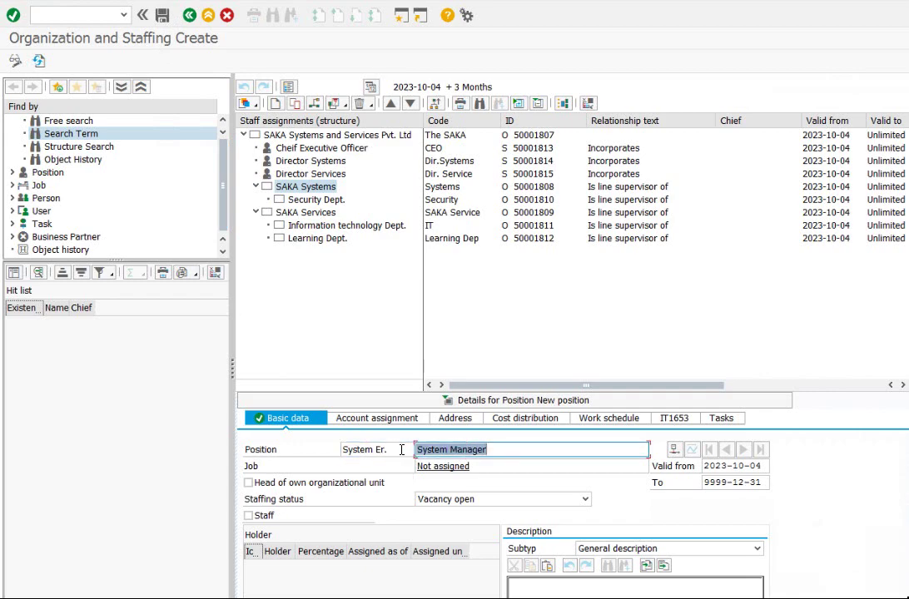
pyautogui.write('System Engine')
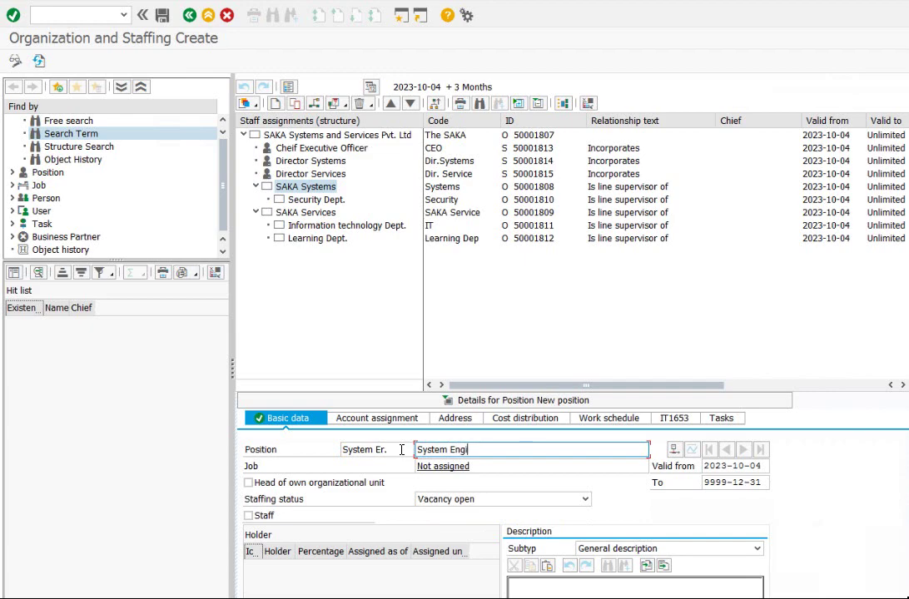
pyautogui.click(162, 15)
pyautogui.click(39, 61)
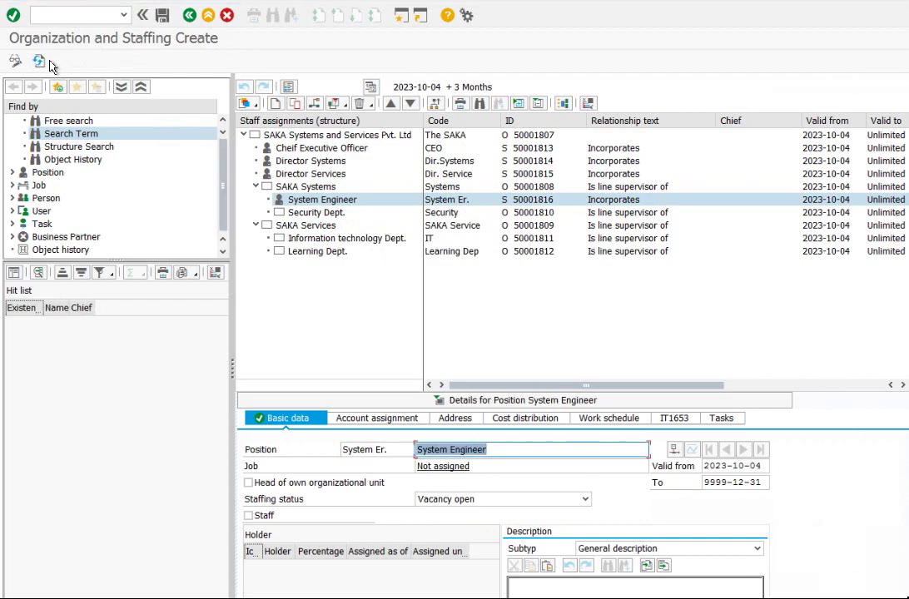
# Step: Create a new position incorporated under the SAKA Systems unit
pyautogui.click(312, 187)
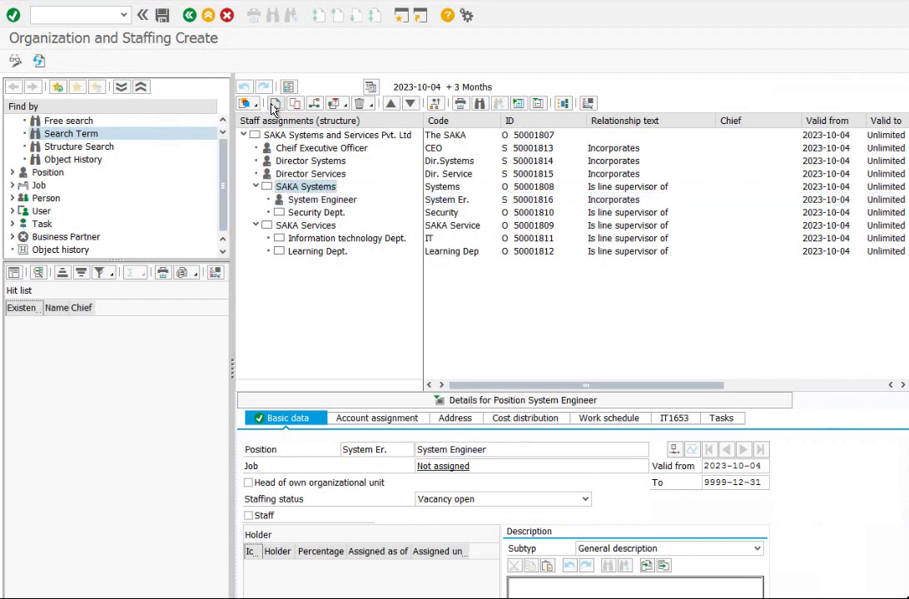
pyautogui.click(245, 103)
pyautogui.doubleClick(188, 196)
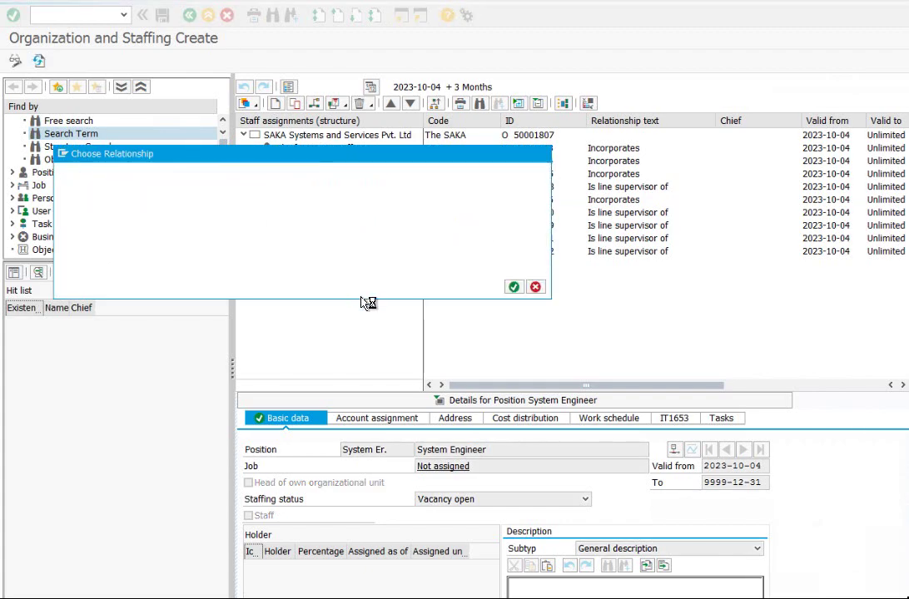
# Step: Name the position System Engg. / System Engineer and apply it to the structure
pyautogui.click(406, 450)
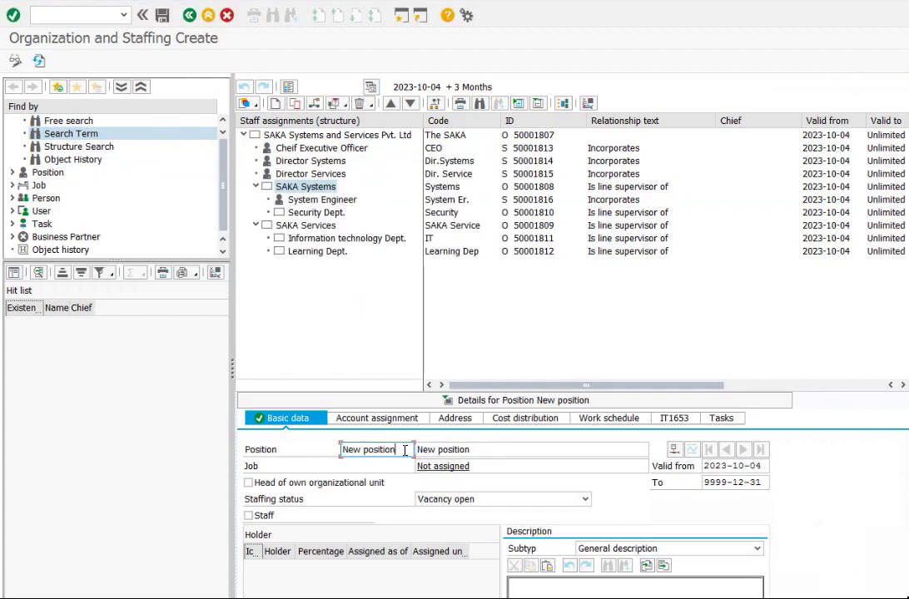
pyautogui.hotkey('ctrl', 'a')
pyautogui.write('System ')
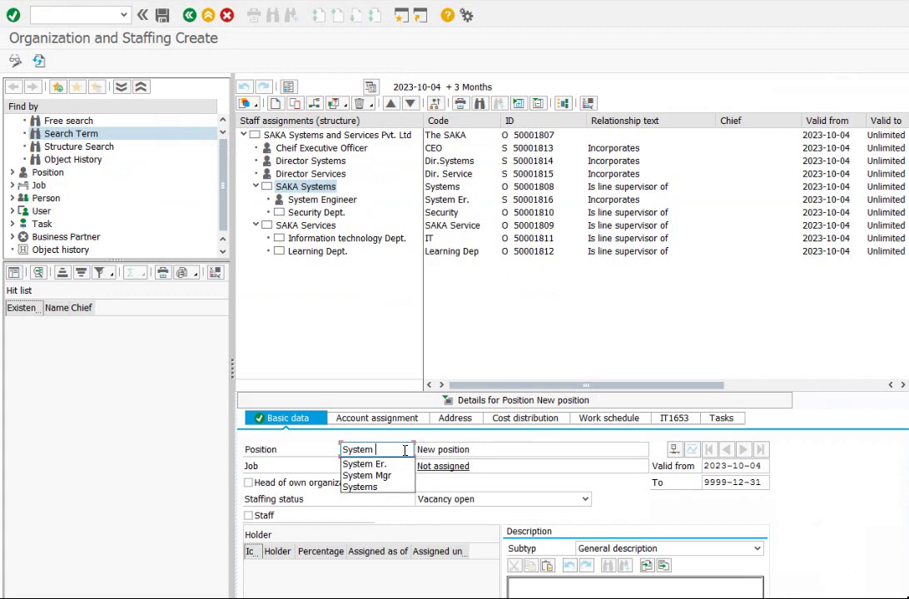
pyautogui.write('E')
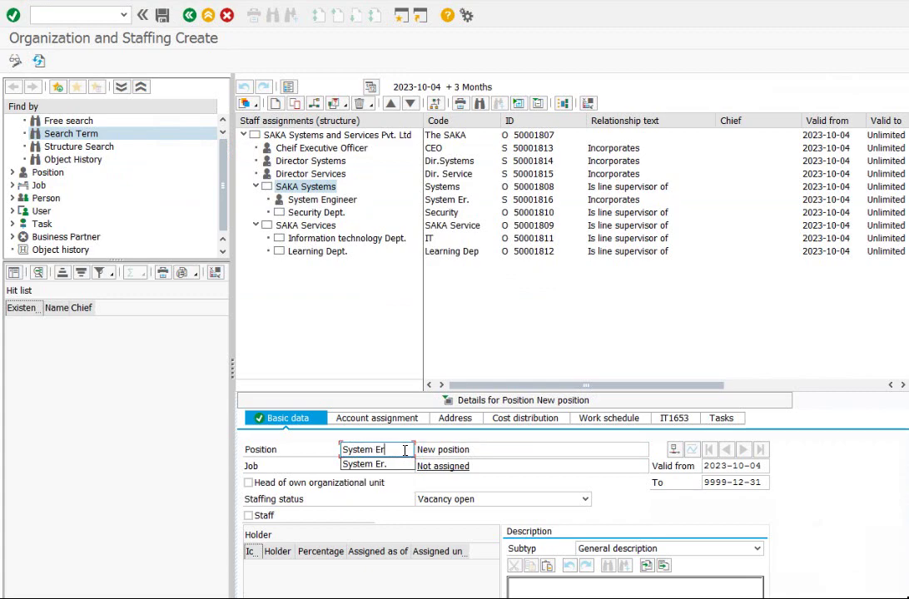
pyautogui.write('ngg.')
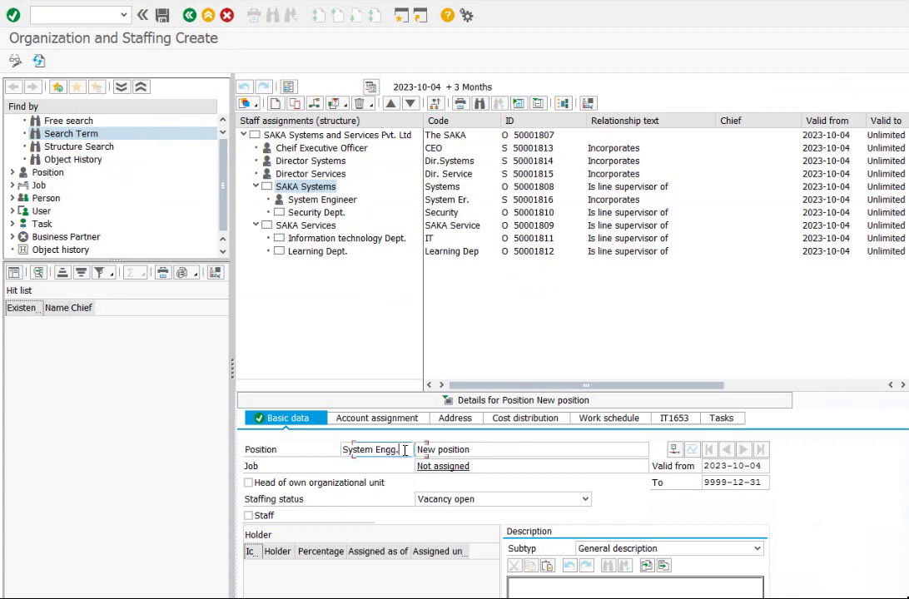
pyautogui.press('Tab')
pyautogui.write('System ')
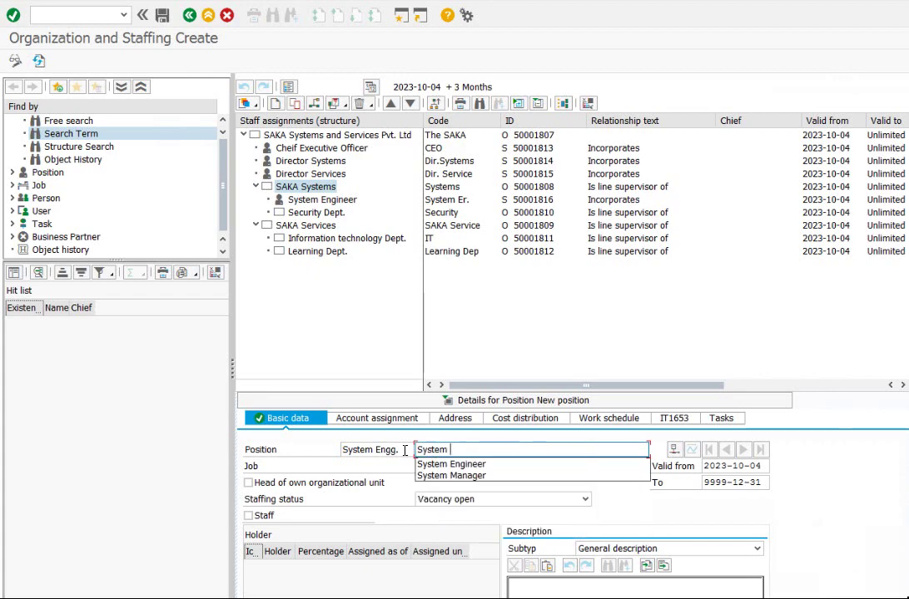
pyautogui.write('Engineer')
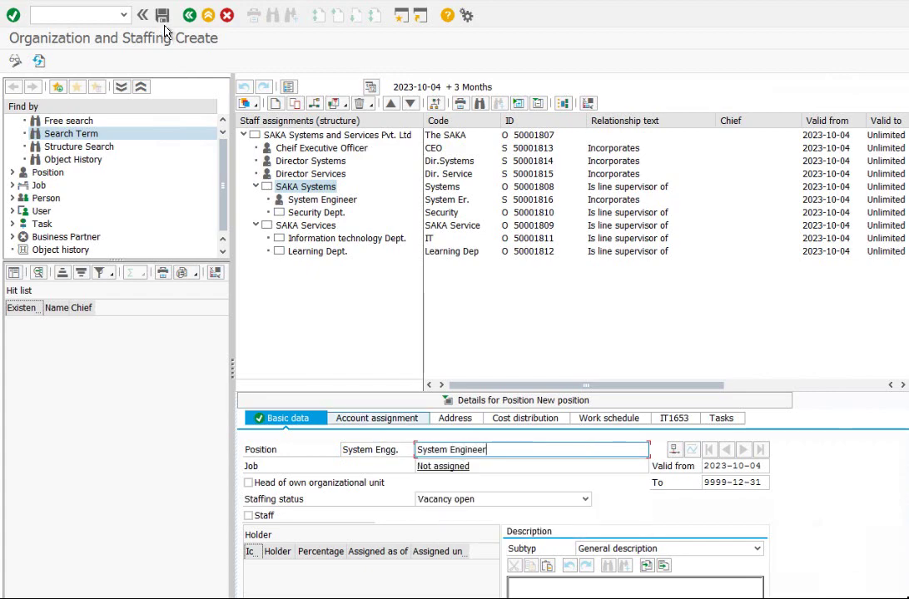
pyautogui.press('Return')
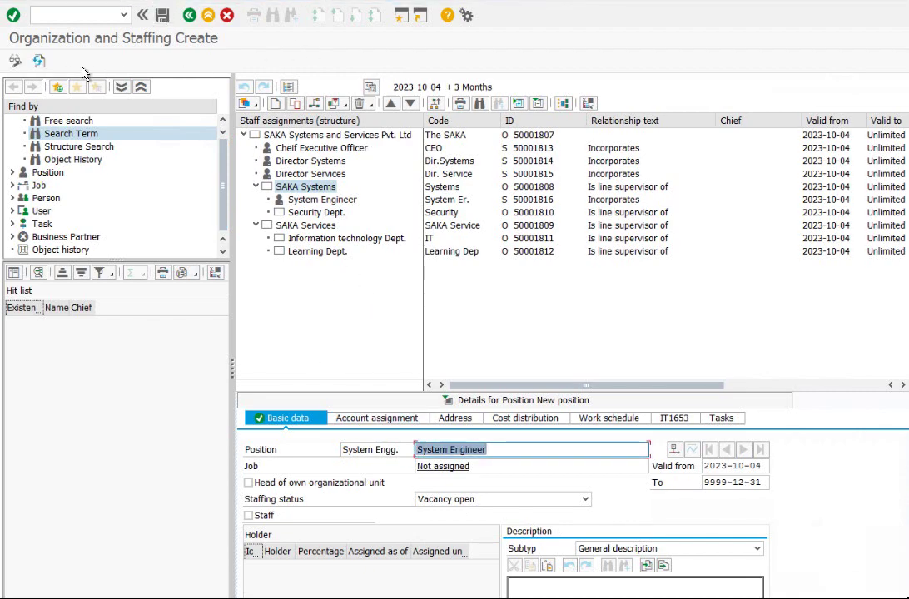
pyautogui.click(38, 61)
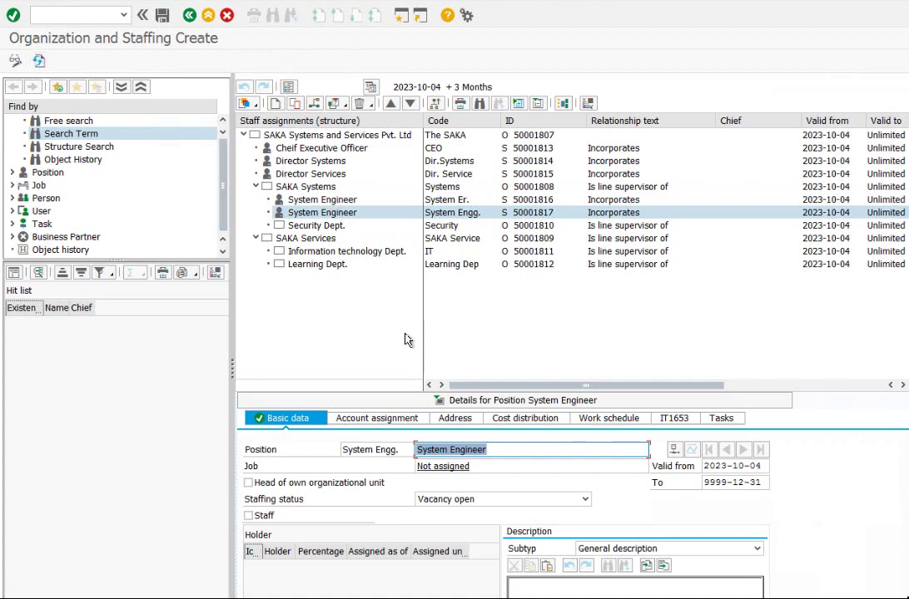
pyautogui.click(409, 449)
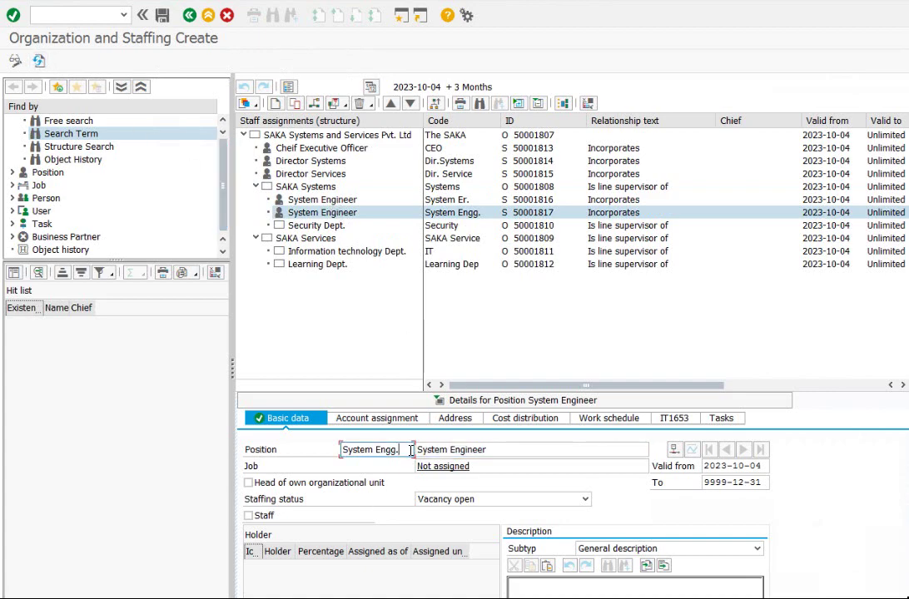
pyautogui.click(300, 186)
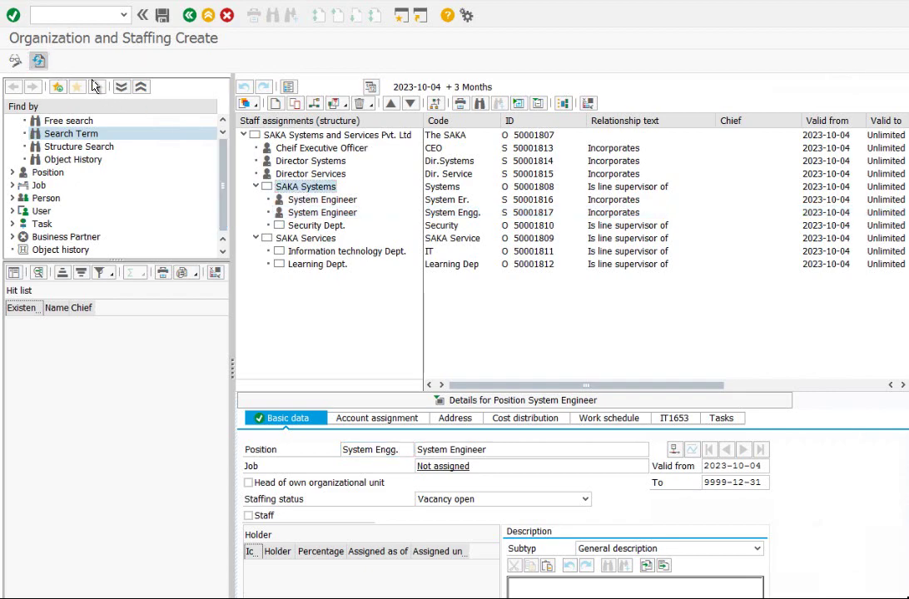
# Step: Change position 50001817's names to System Mgr. and System Manager, then apply
pyautogui.click(324, 202)
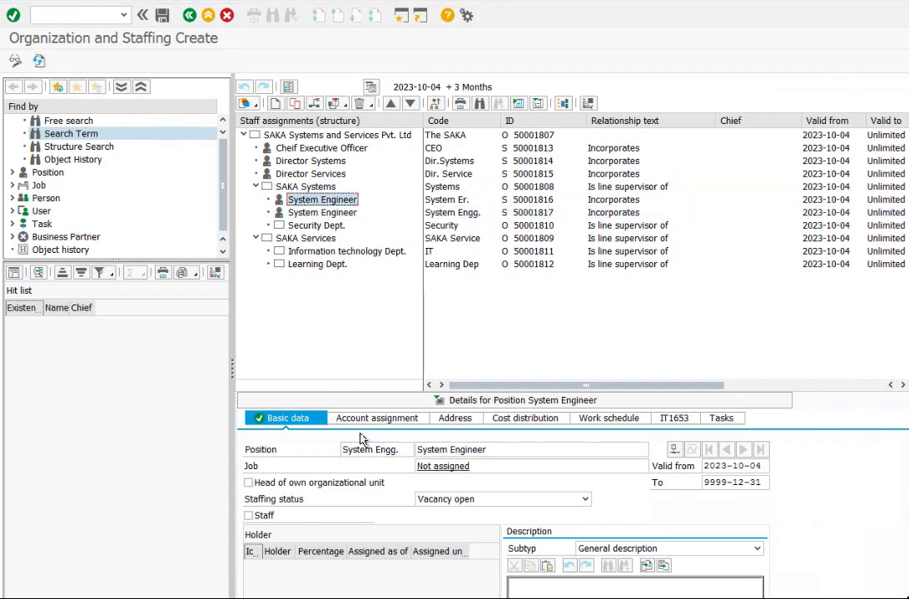
pyautogui.click(405, 450)
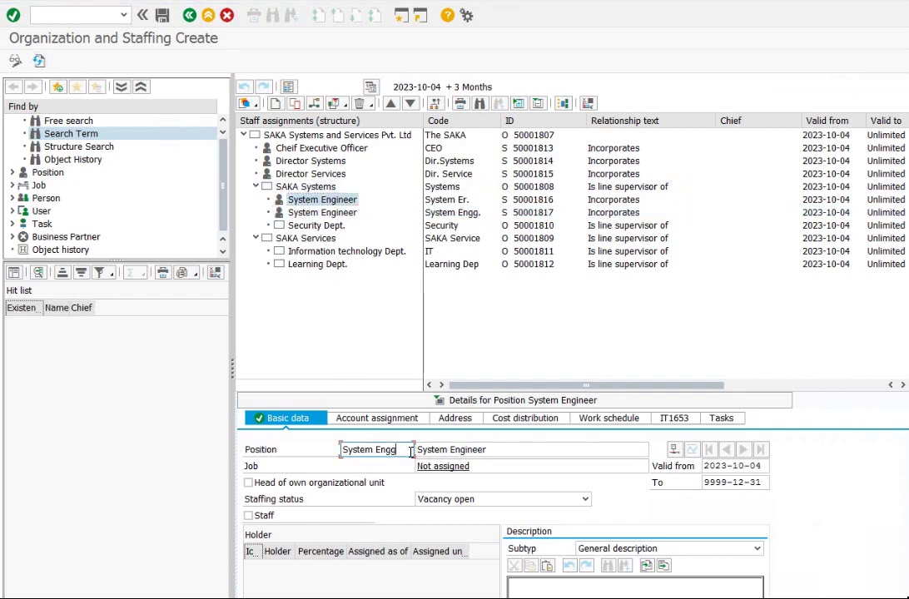
pyautogui.press('BackSpace')
pyautogui.press('BackSpace')
pyautogui.press('BackSpace')
pyautogui.press('BackSpace')
pyautogui.write('Mg')
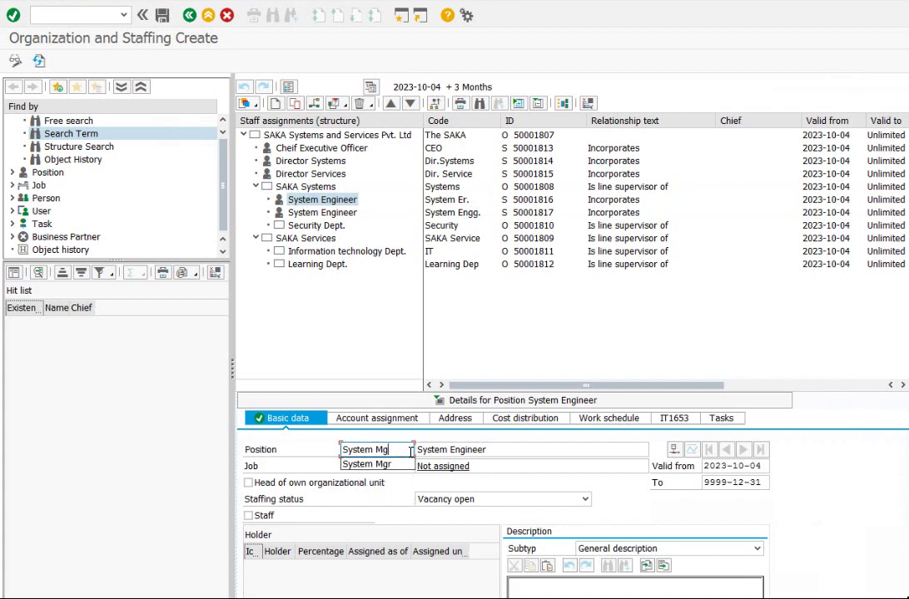
pyautogui.write('r.')
pyautogui.press('Tab')
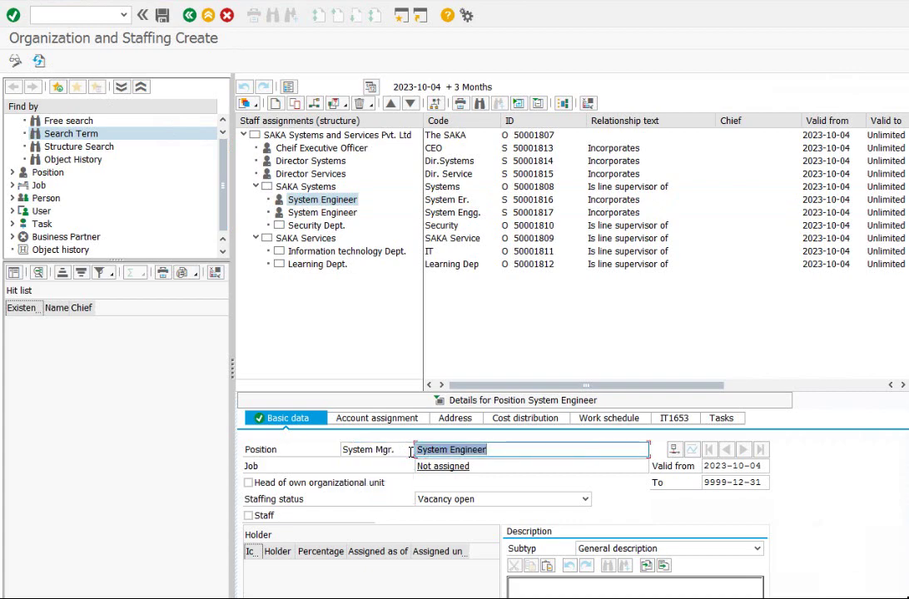
pyautogui.press('End')
pyautogui.press('BackSpace')
pyautogui.press('BackSpace')
pyautogui.press('BackSpace')
pyautogui.press('BackSpace')
pyautogui.press('BackSpace')
pyautogui.press('BackSpace')
pyautogui.press('BackSpace')
pyautogui.press('BackSpace')
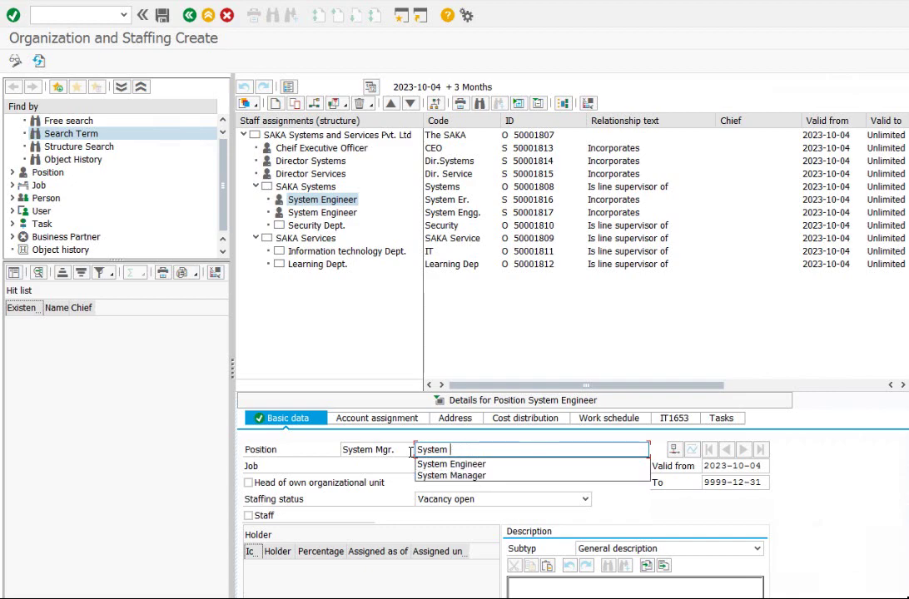
pyautogui.write('Manager')
pyautogui.press('Return')
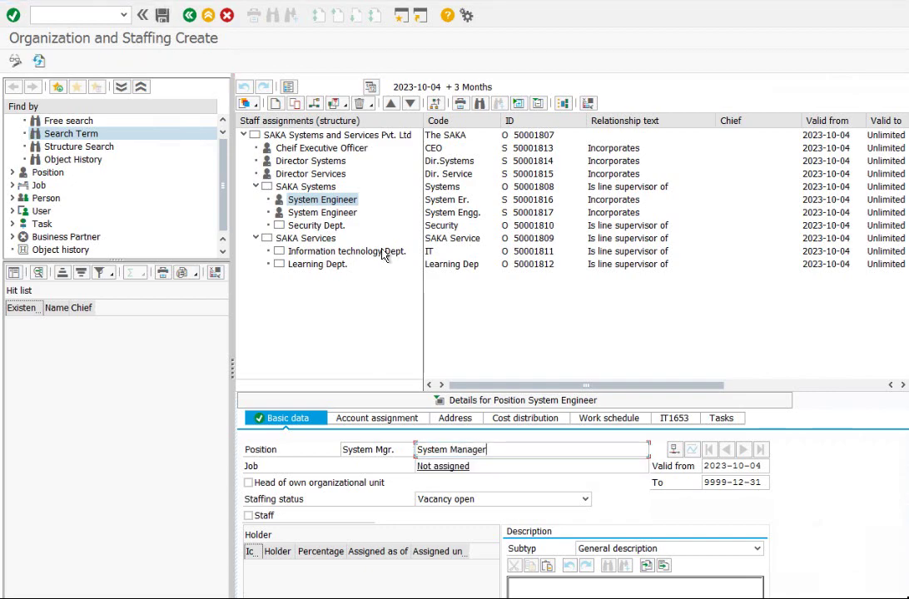
pyautogui.click(38, 62)
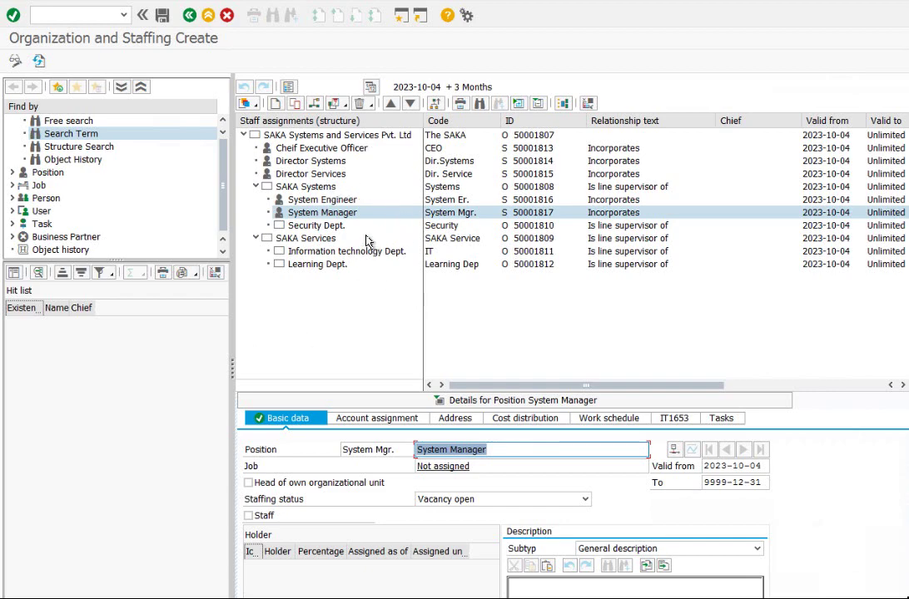
pyautogui.click(312, 240)
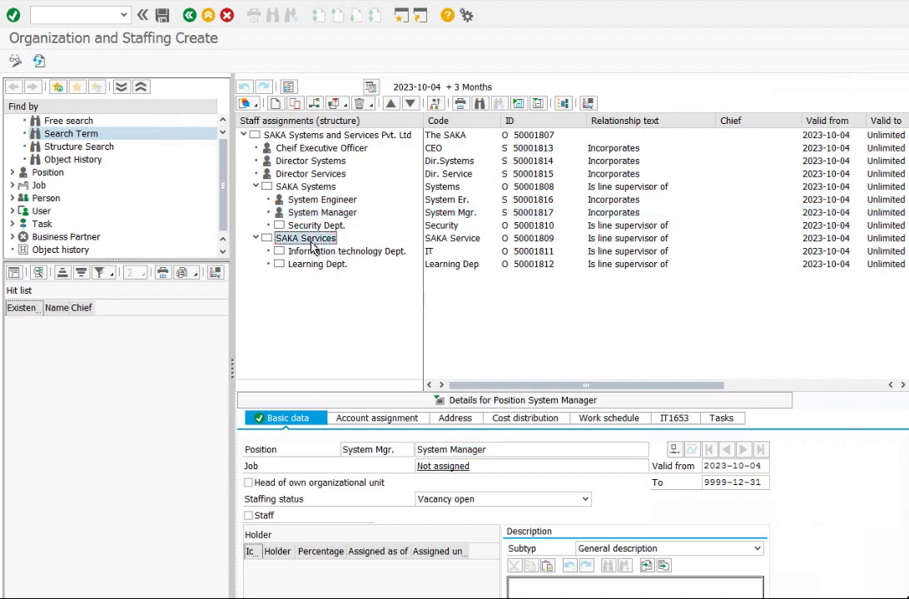
# Step: Create a position under SAKA Services named Service Mgr. / Service Manager
pyautogui.click(275, 104)
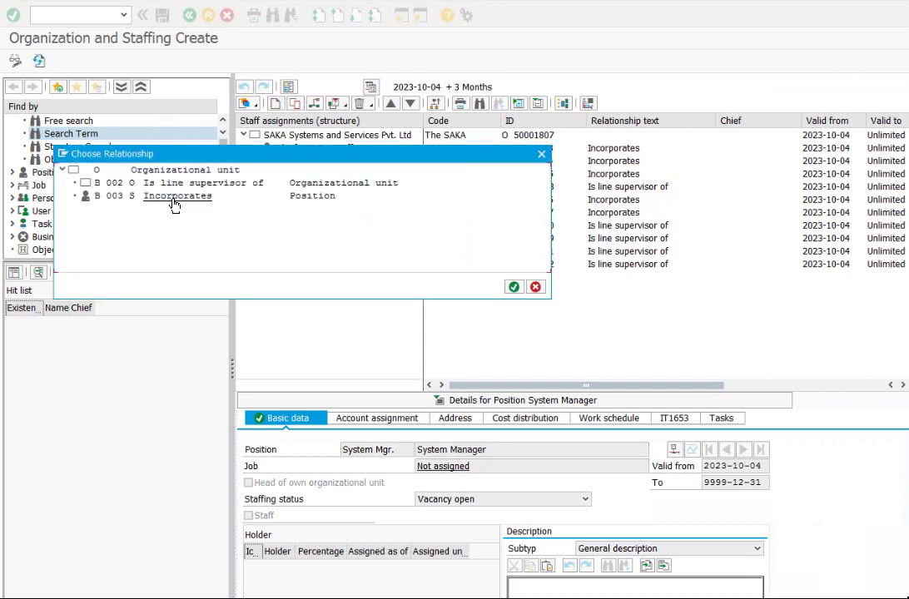
pyautogui.click(174, 197)
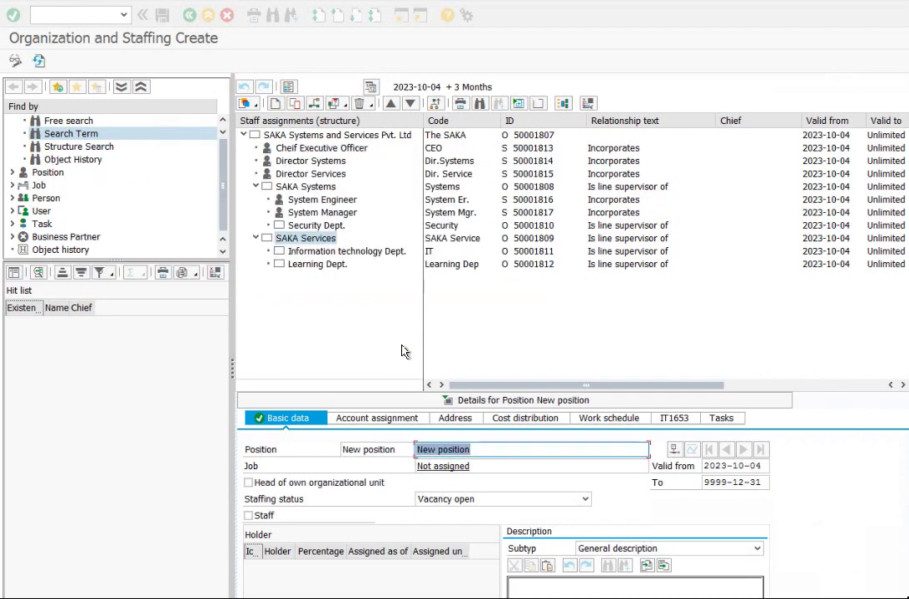
pyautogui.tripleClick(399, 449)
pyautogui.press('BackSpace')
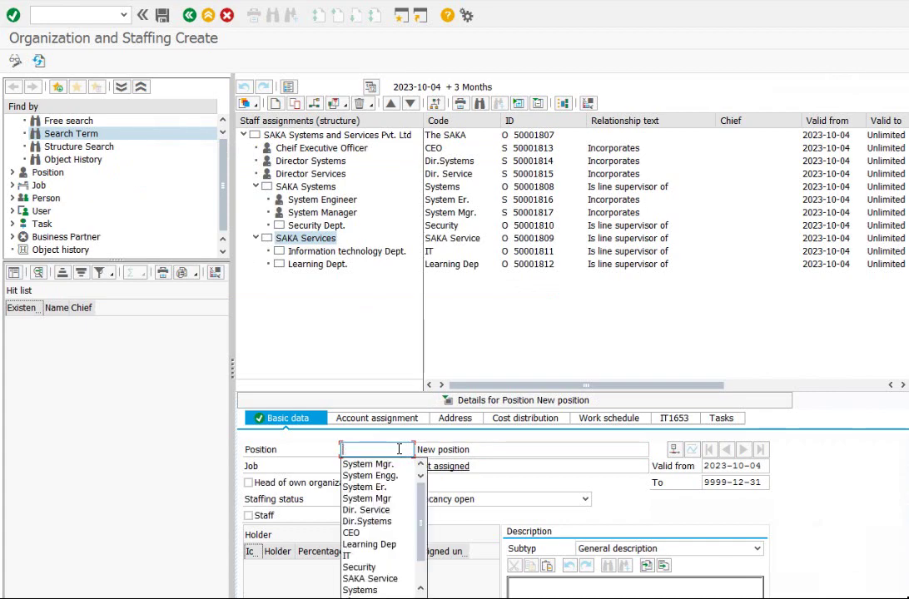
pyautogui.click(371, 463)
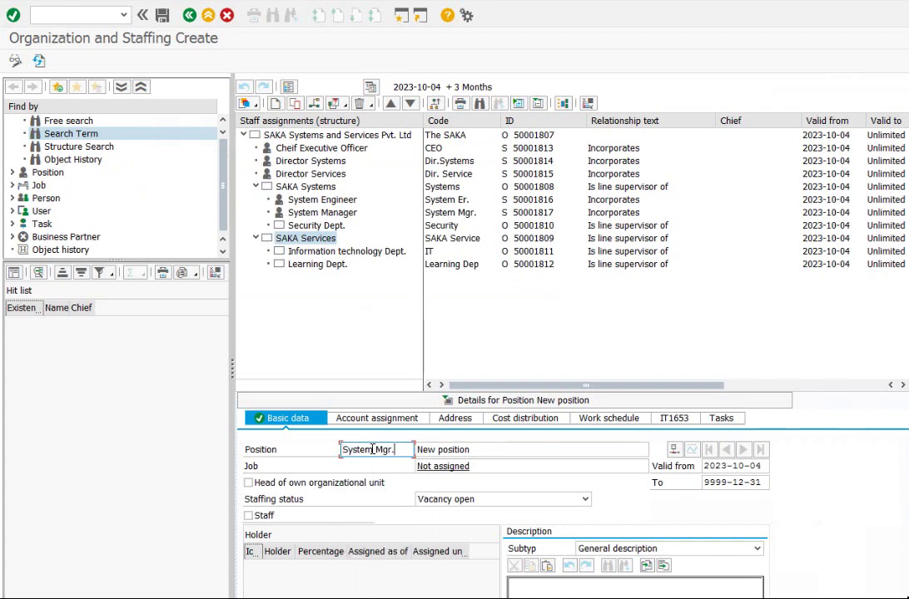
pyautogui.press('BackSpace')
pyautogui.press('BackSpace')
pyautogui.press('BackSpace')
pyautogui.press('BackSpace')
pyautogui.press('BackSpace')
pyautogui.write('ervice')
pyautogui.click(478, 449)
pyautogui.hotkey('ctrl', 'a')
pyautogui.write('S')
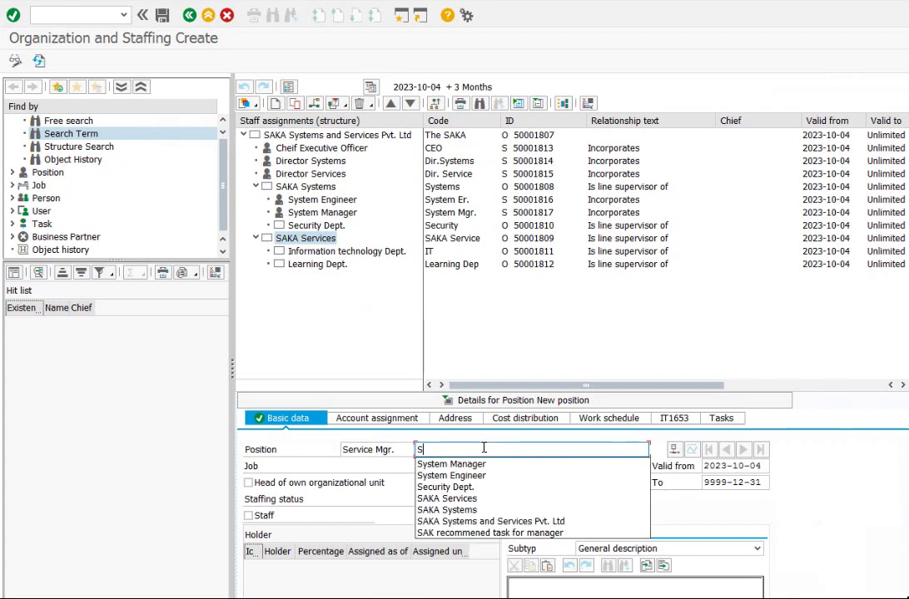
pyautogui.write('ervice Manager')
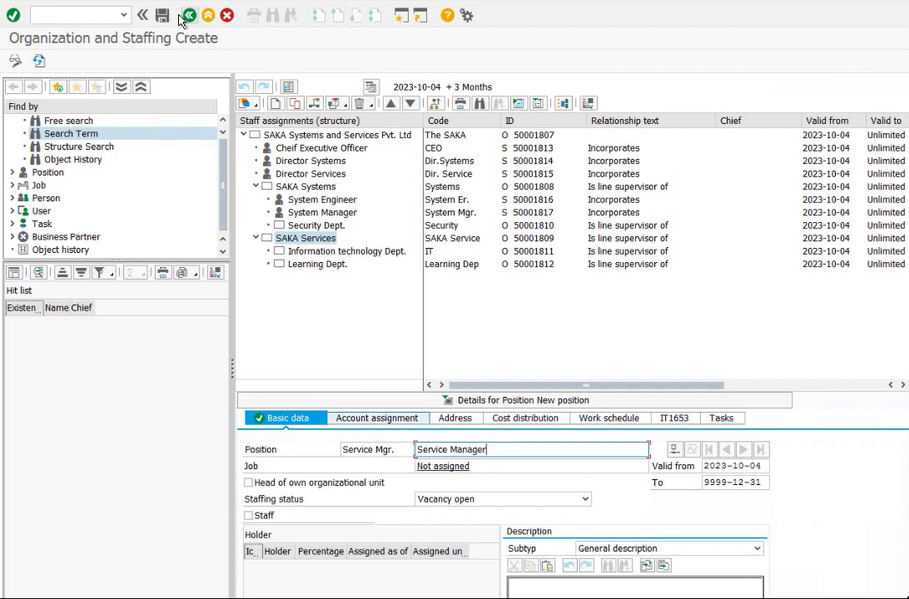
pyautogui.press('Return')
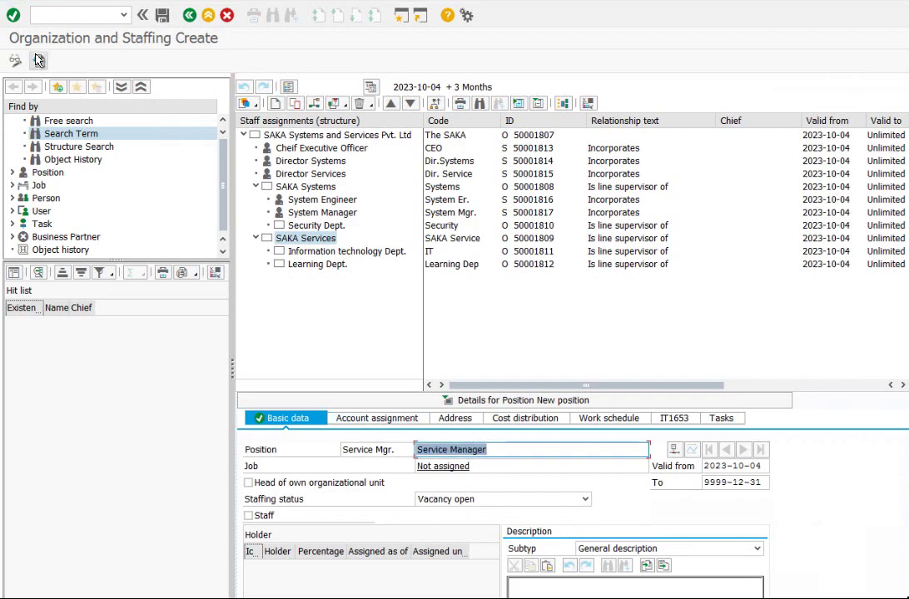
# Step: Start another position incorporated into SAKA Services
pyautogui.click(312, 239)
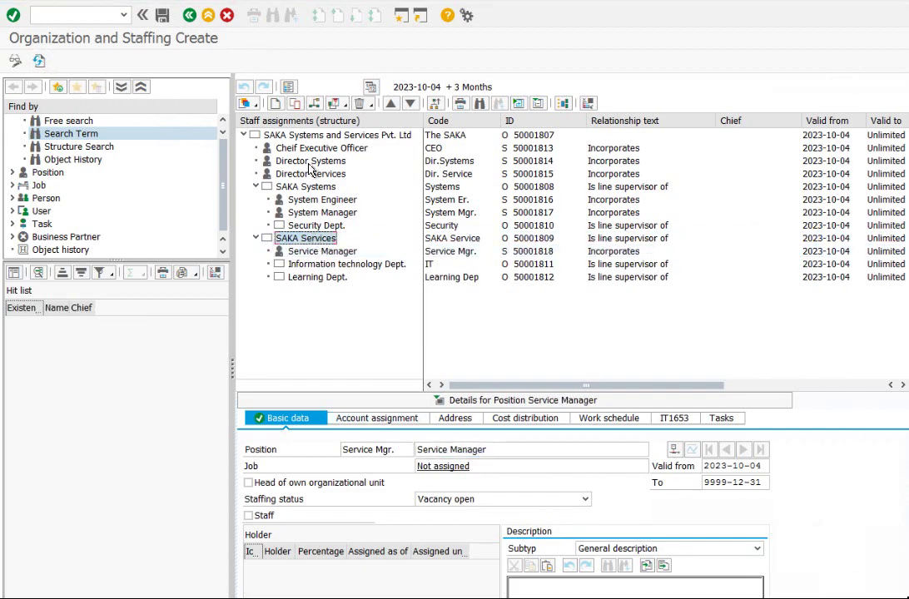
pyautogui.click(275, 103)
pyautogui.doubleClick(191, 198)
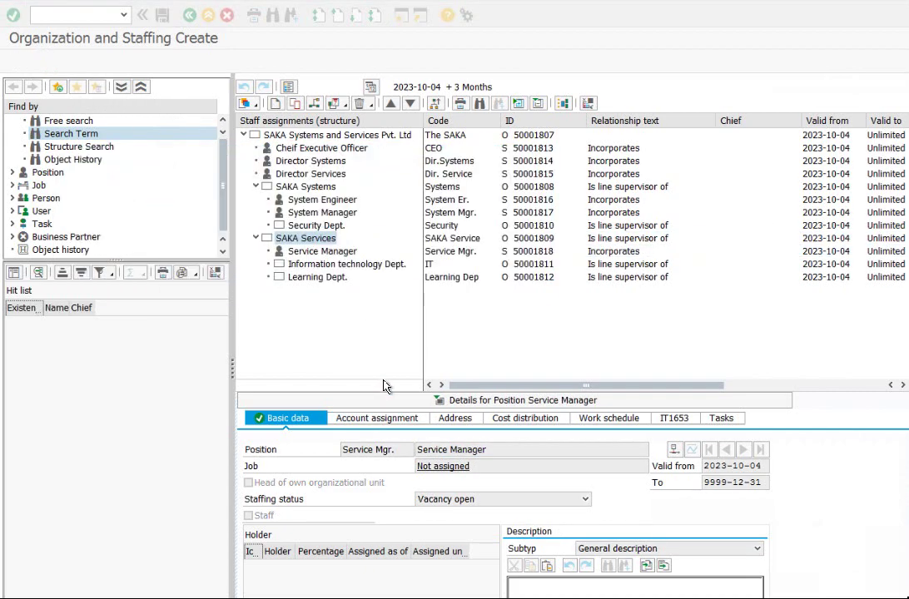
# Step: Enter Service Engg and Servcie Engineer as the position names and add it to the structure
pyautogui.click(403, 453)
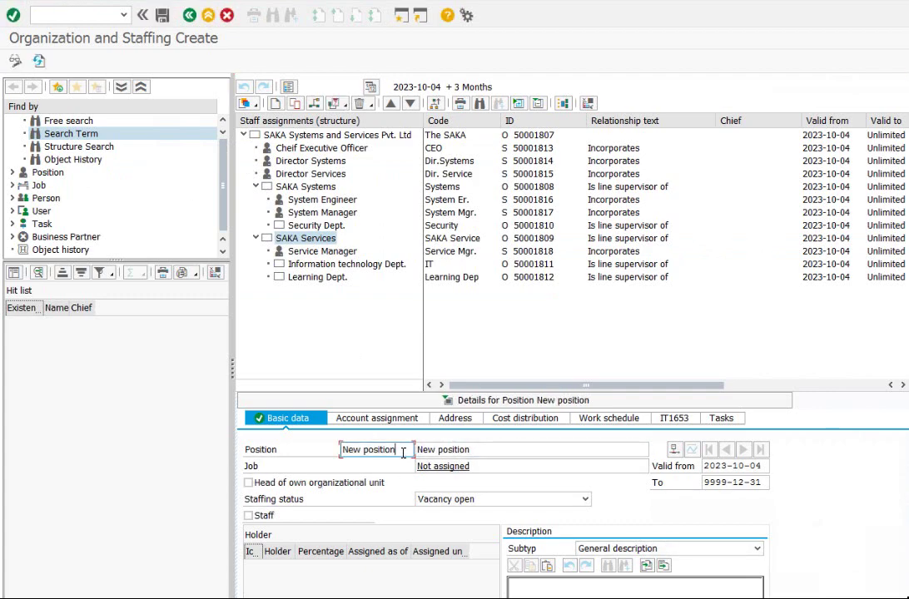
pyautogui.press('BackSpace')
pyautogui.press('BackSpace')
pyautogui.press('BackSpace')
pyautogui.press('BackSpace')
pyautogui.press('BackSpace')
pyautogui.press('BackSpace')
pyautogui.press('BackSpace')
pyautogui.press('BackSpace')
pyautogui.press('BackSpace')
pyautogui.press('BackSpace')
pyautogui.press('BackSpace')
pyautogui.write('Se')
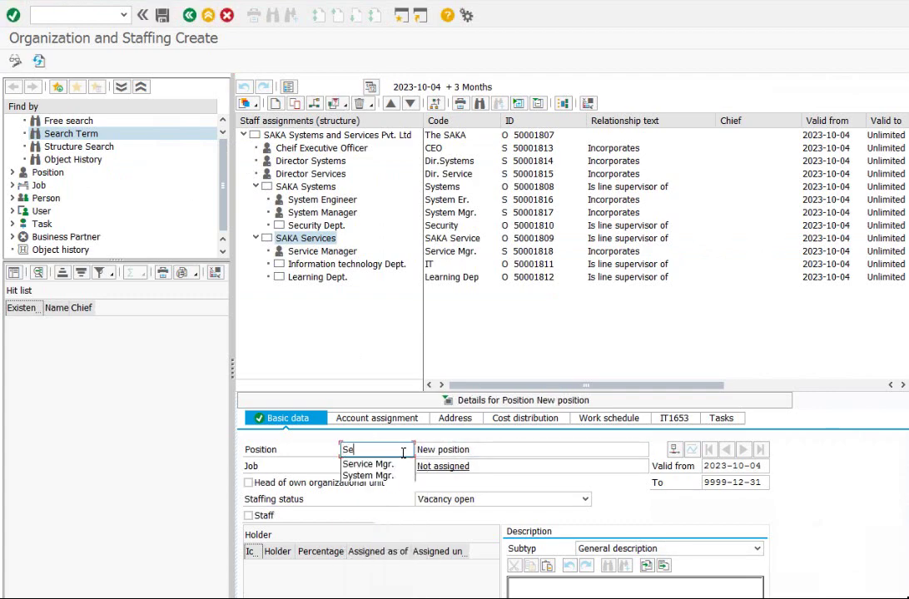
pyautogui.write('rvice En')
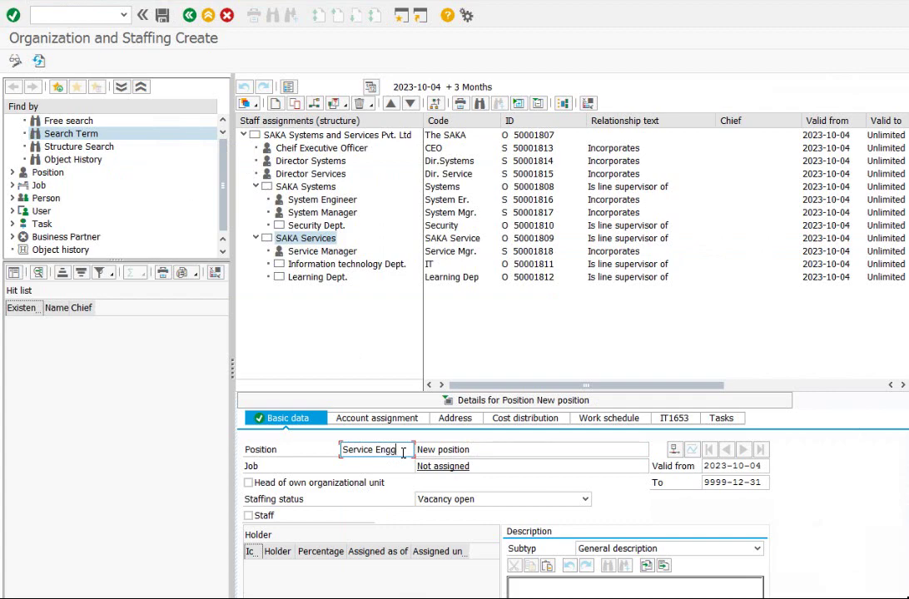
pyautogui.write('gg')
pyautogui.press('Tab')
pyautogui.write('Sev')
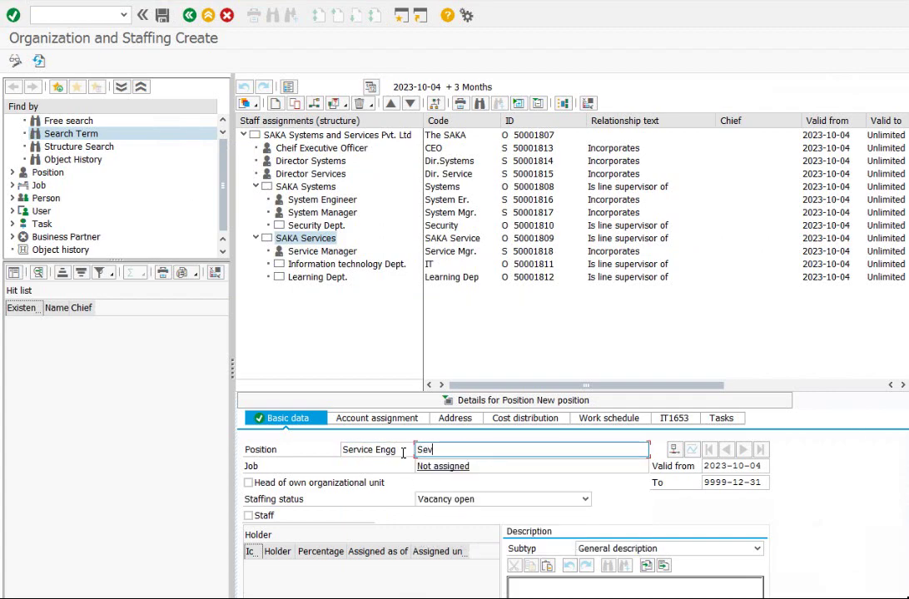
pyautogui.press('BackSpace')
pyautogui.write('rvcie Engineer')
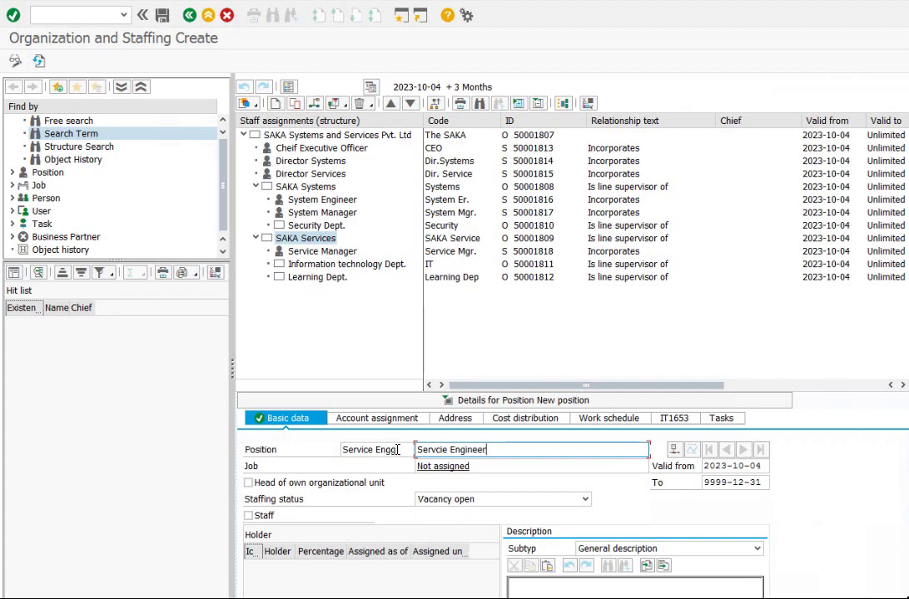
pyautogui.click(403, 451)
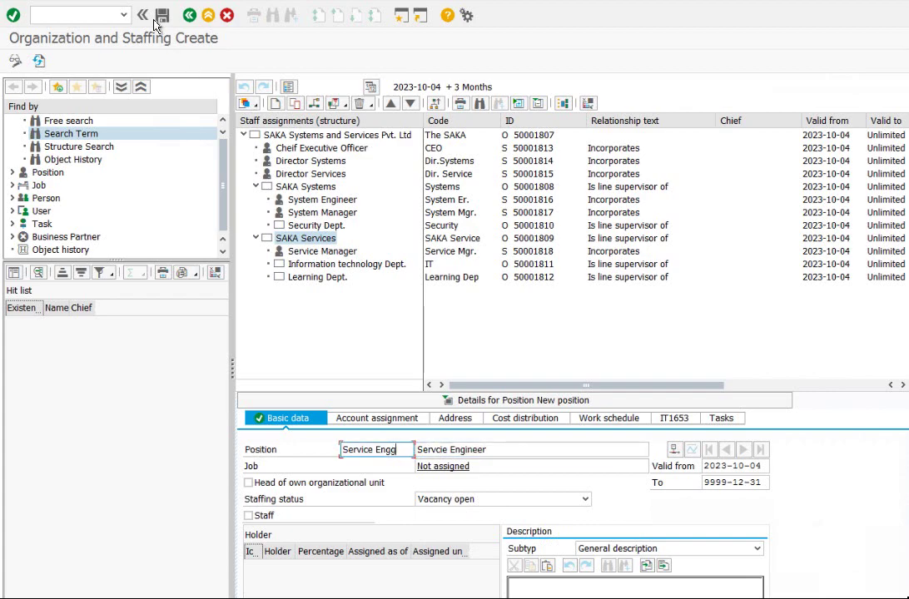
pyautogui.hotkey('ctrl', 'a')
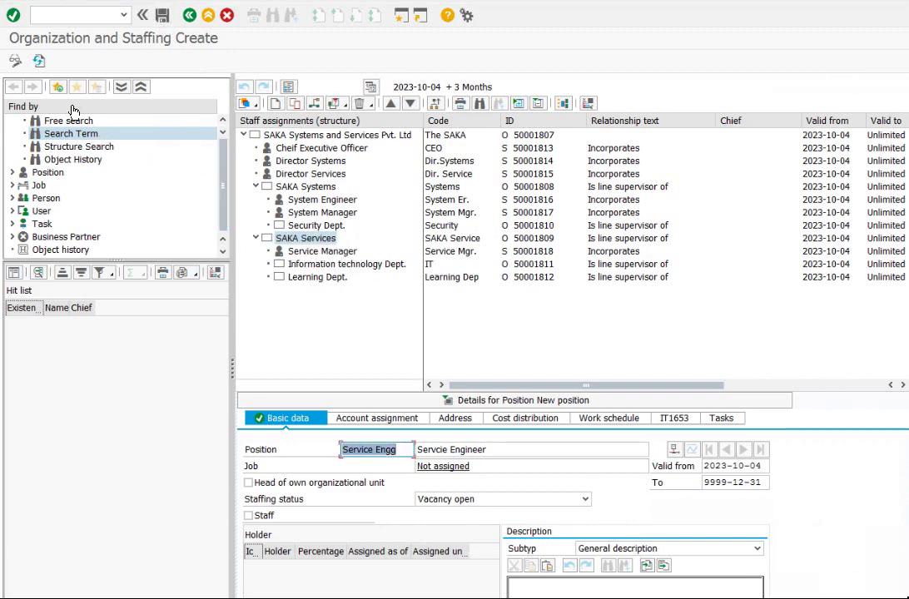
pyautogui.click(38, 62)
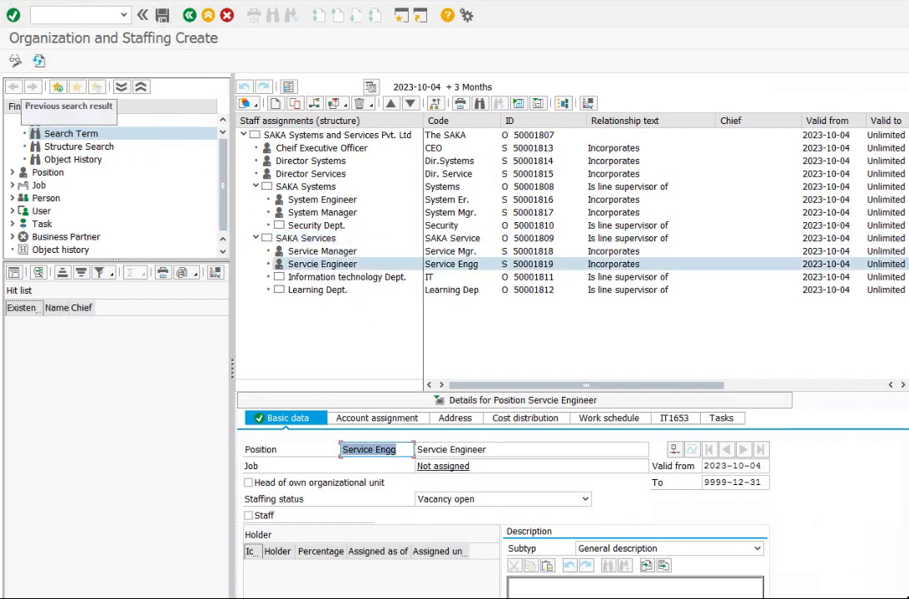
pyautogui.click(325, 253)
# Step: Mark System Manager and Service Manager as heads of their own units
pyautogui.click(325, 213)
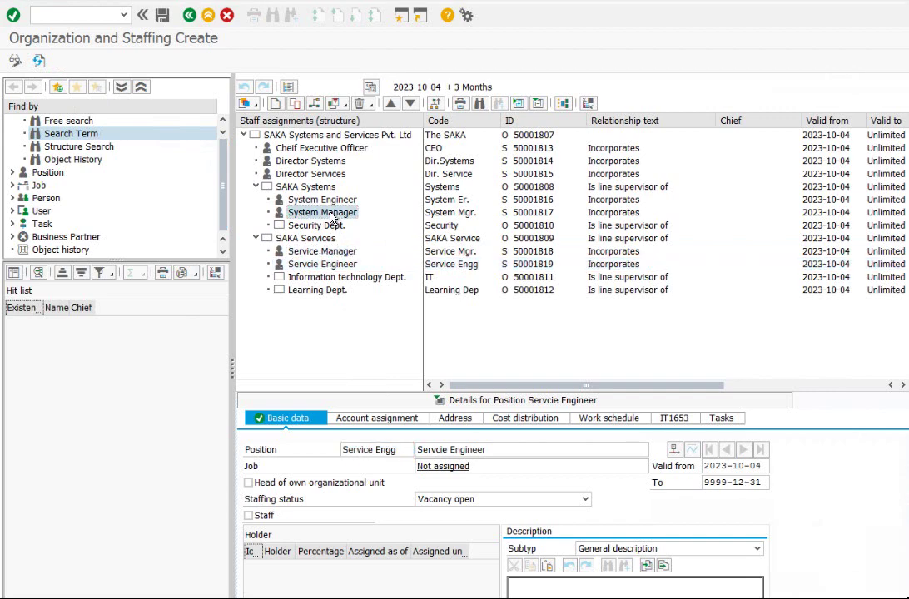
pyautogui.click(248, 483)
pyautogui.click(249, 484)
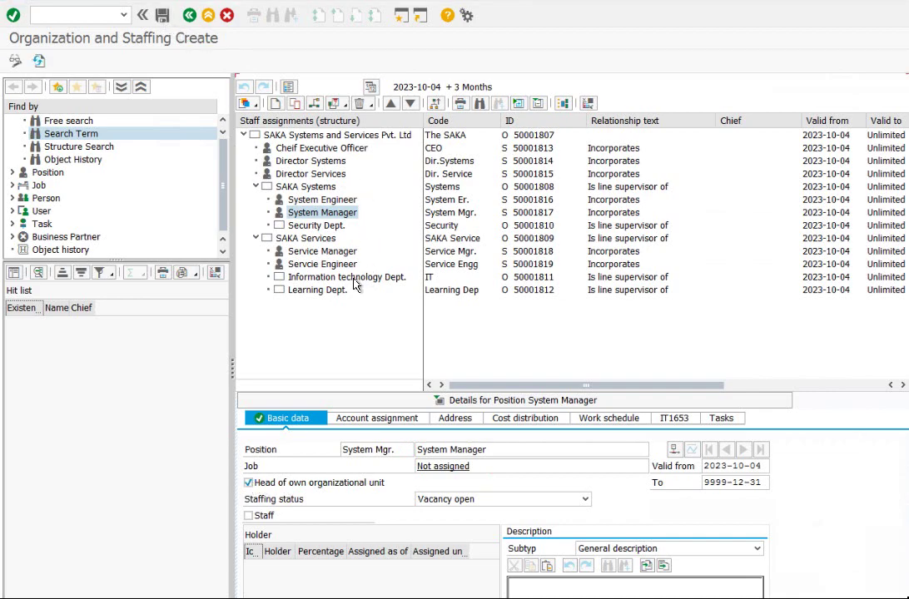
pyautogui.click(324, 252)
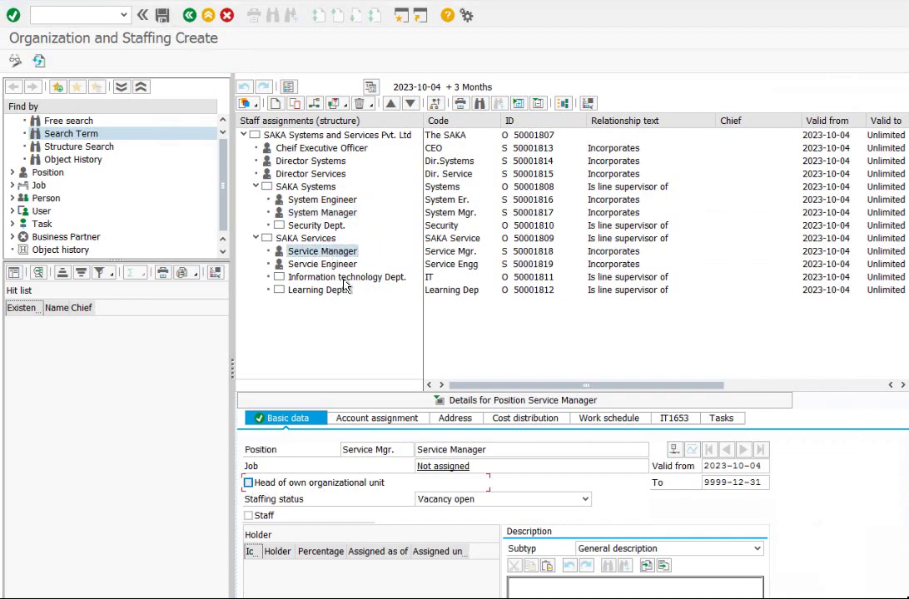
pyautogui.click(248, 484)
# Step: Refresh the structure from the top unit so the Chief column shows
pyautogui.click(301, 137)
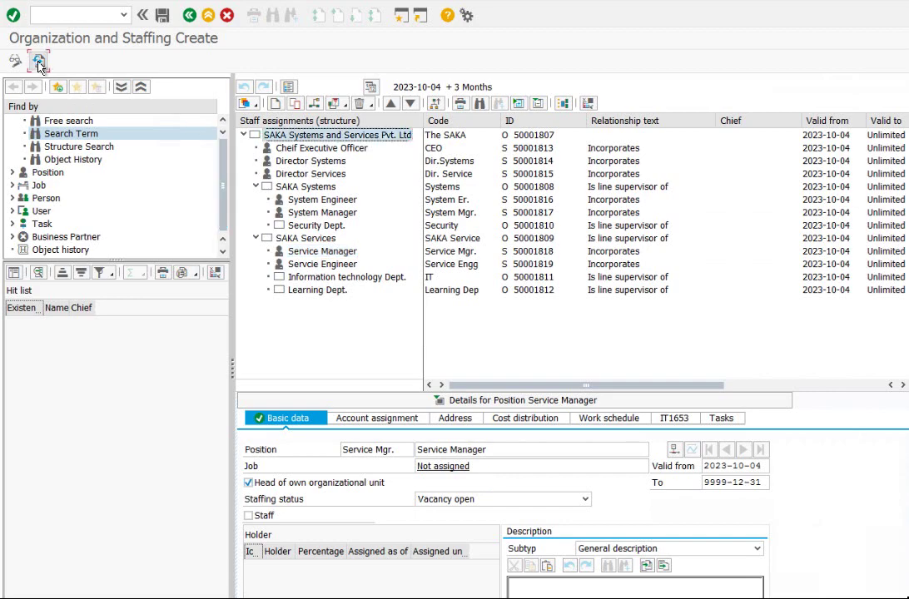
pyautogui.click(39, 61)
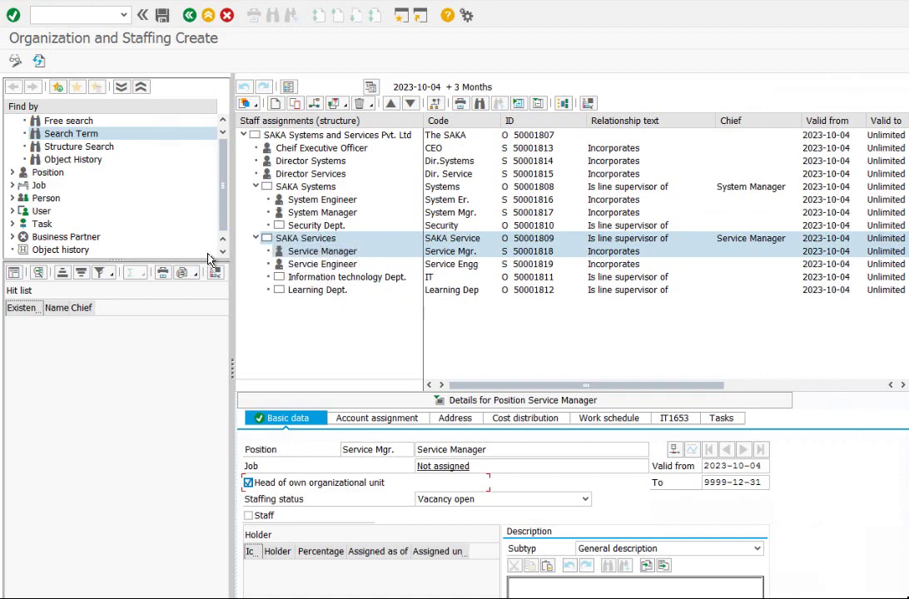
pyautogui.click(333, 238)
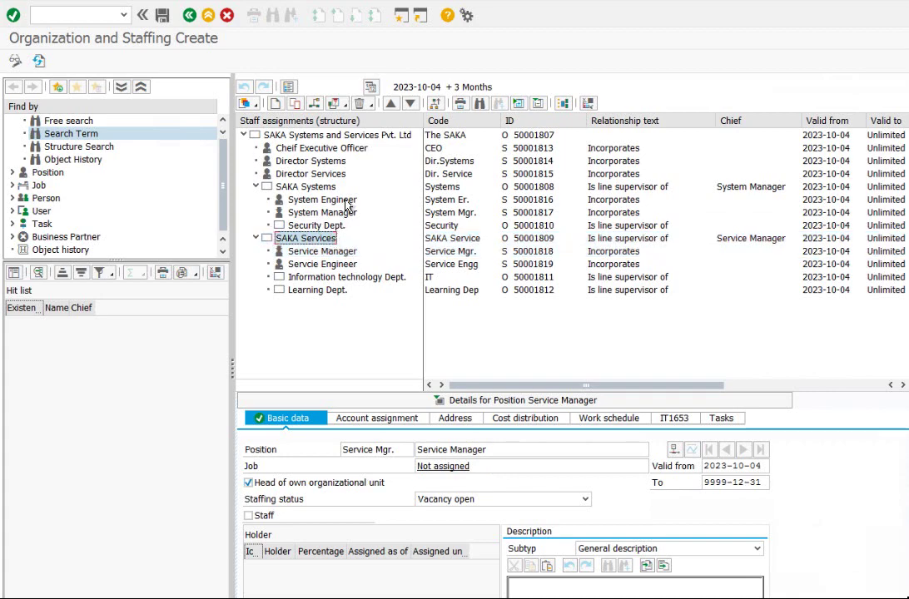
# Step: Choose a person from the search as the P Holder of System Engineer
pyautogui.click(346, 202)
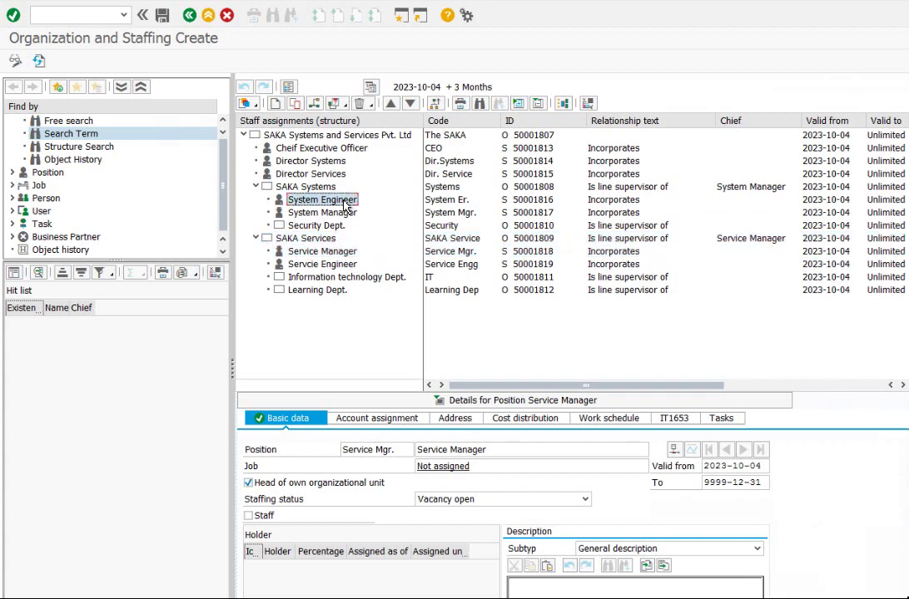
pyautogui.click(314, 104)
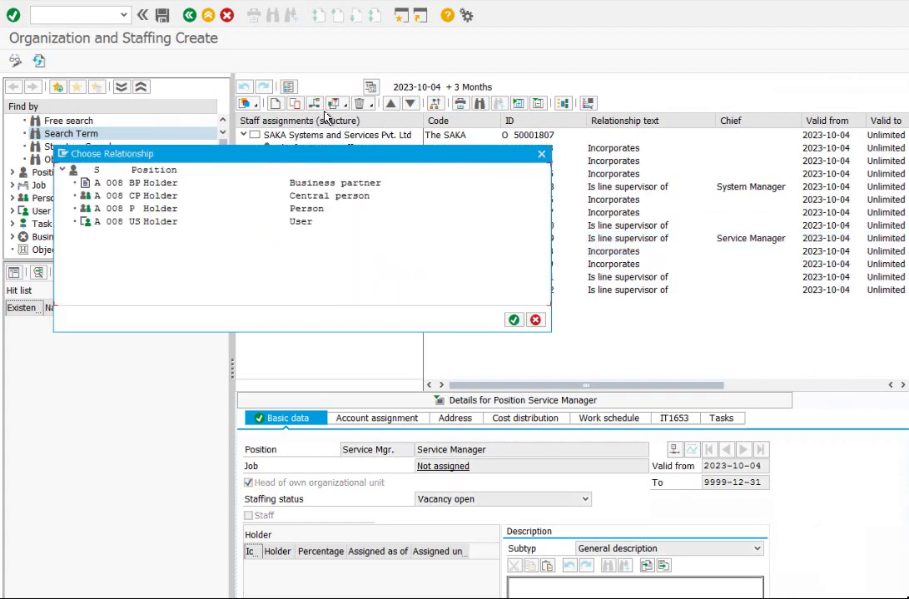
pyautogui.moveTo(229, 158); pyautogui.dragTo(654, 118)
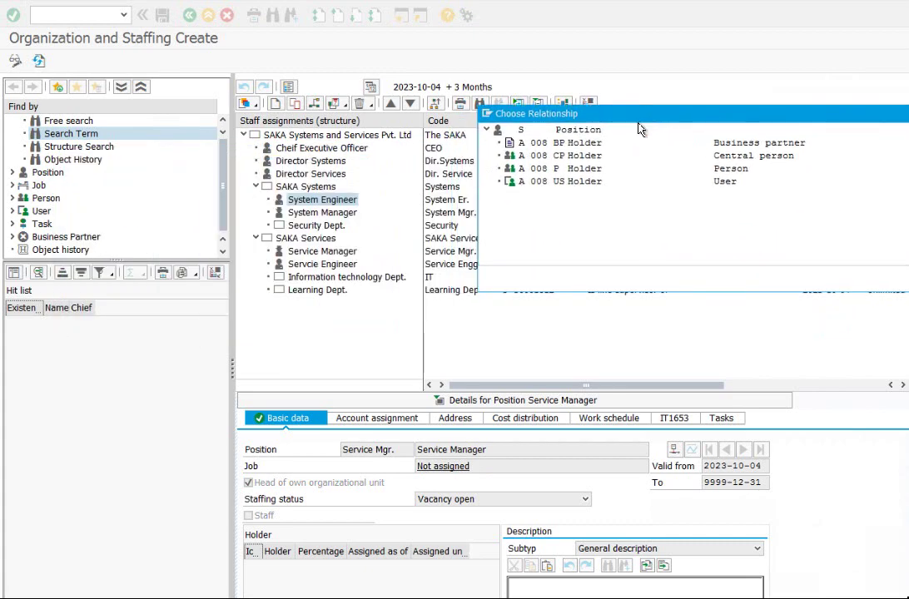
pyautogui.doubleClick(574, 170)
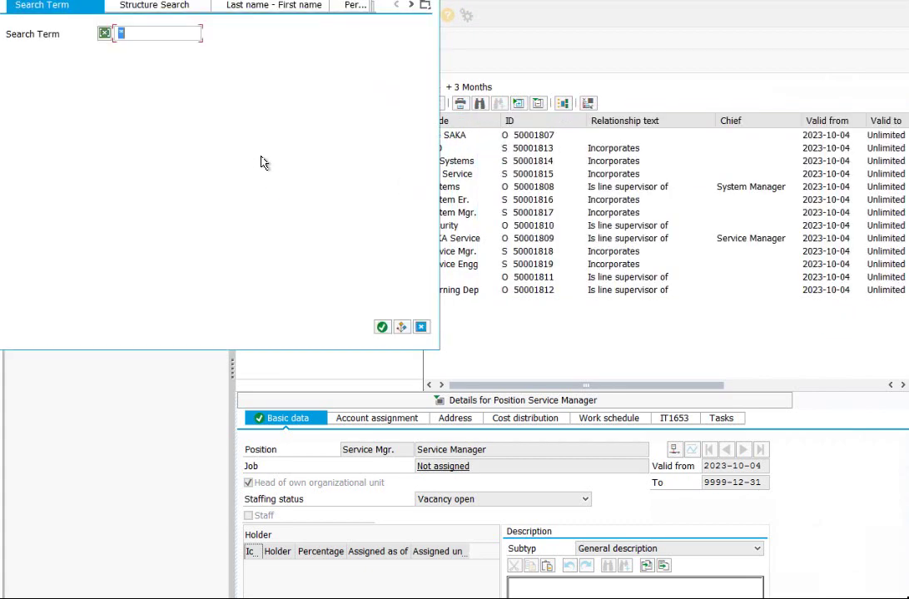
pyautogui.click(382, 327)
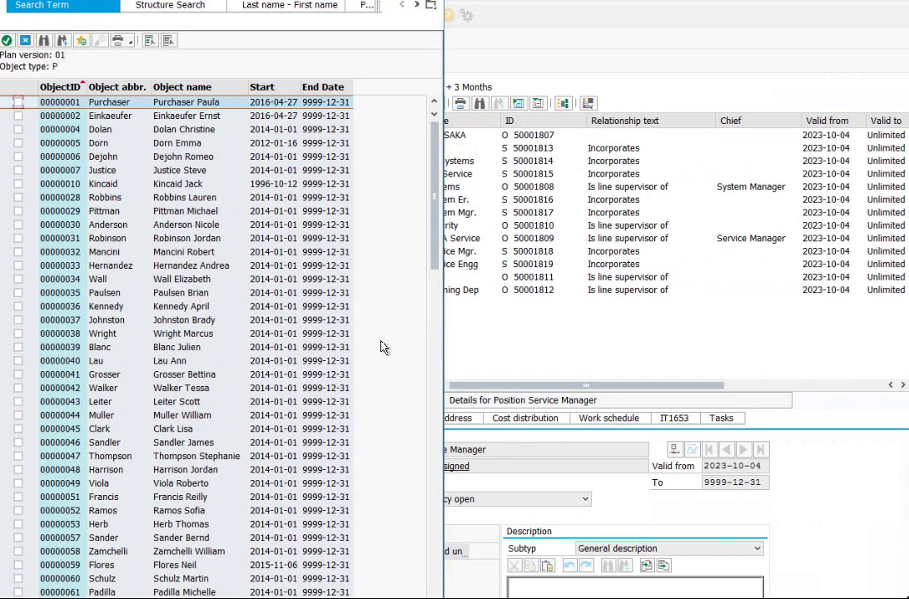
pyautogui.scroll(-10, 317, 525)
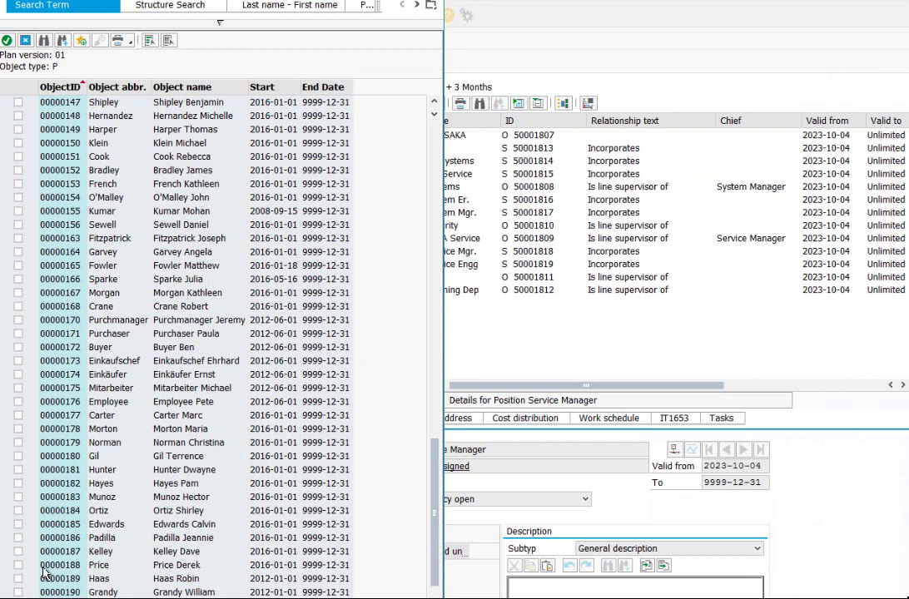
pyautogui.click(18, 565)
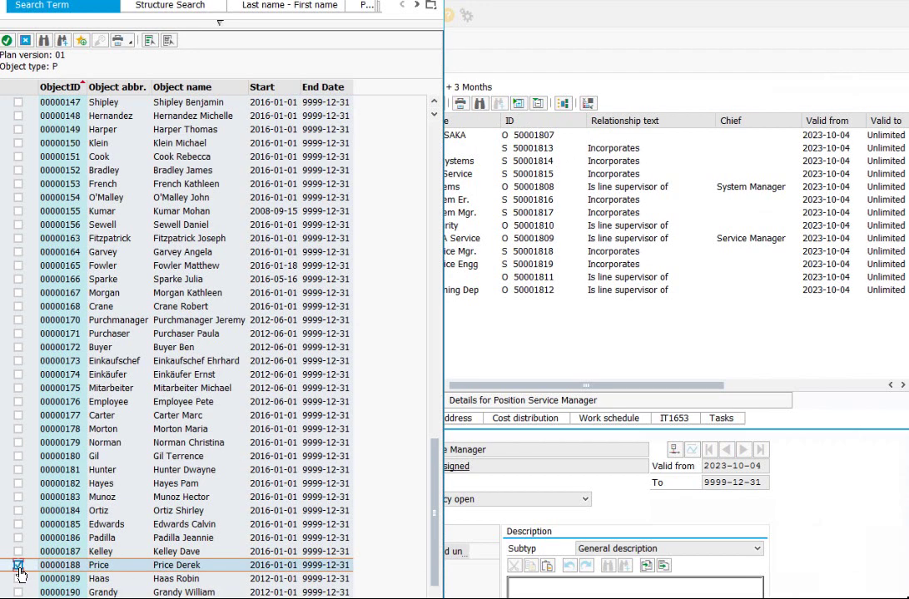
pyautogui.click(5, 36)
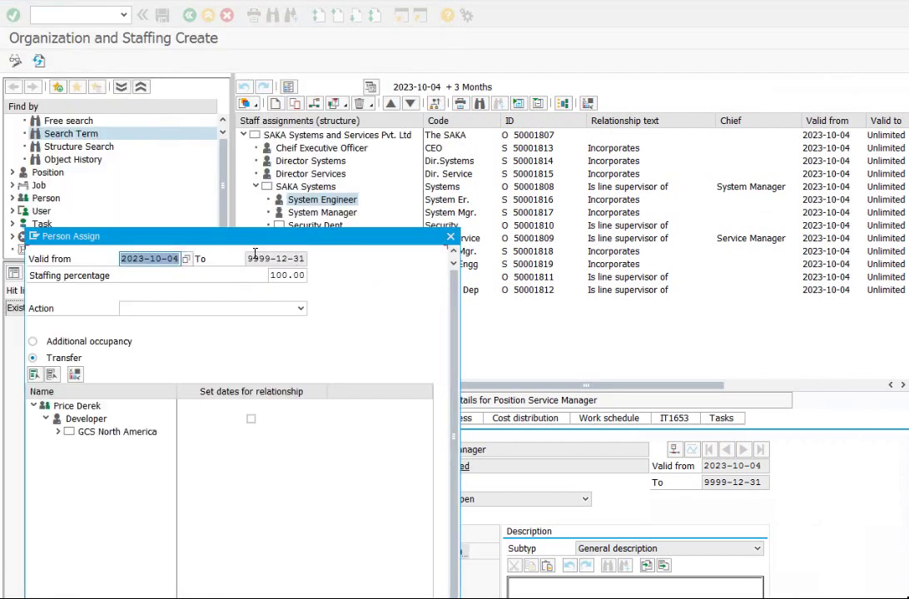
# Step: Confirm the person assignment and delimit the System Engineer vacancy
pyautogui.moveTo(282, 239); pyautogui.dragTo(657, 58)
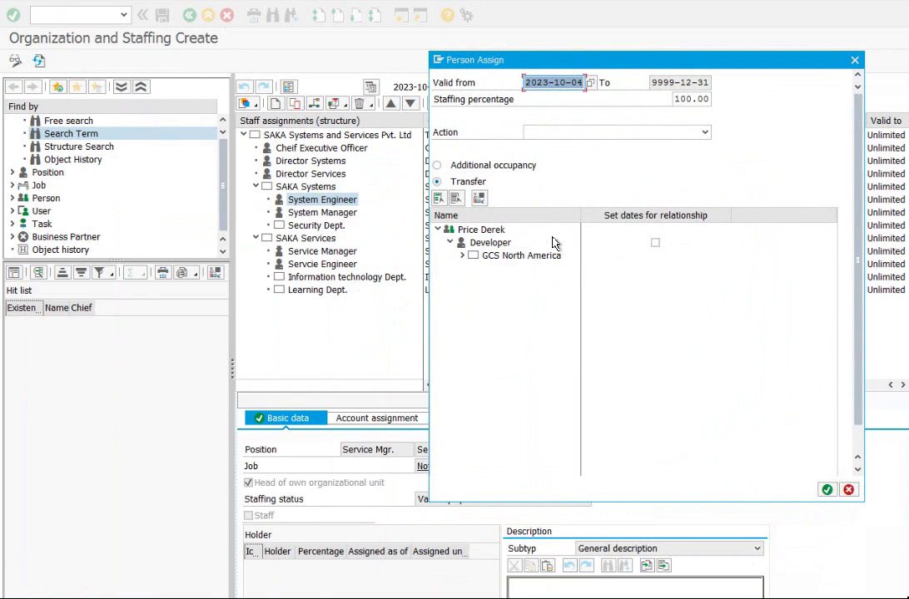
pyautogui.click(827, 490)
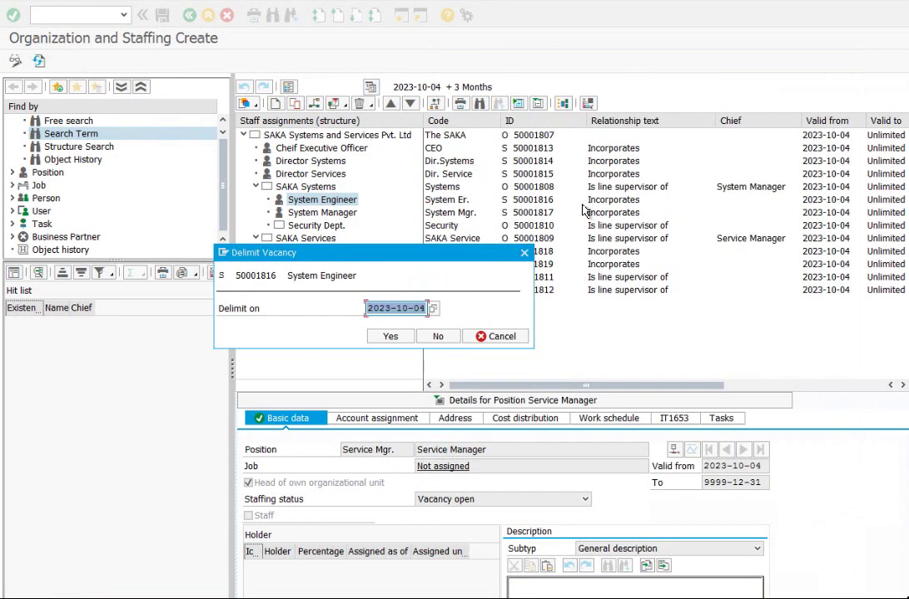
pyautogui.click(406, 336)
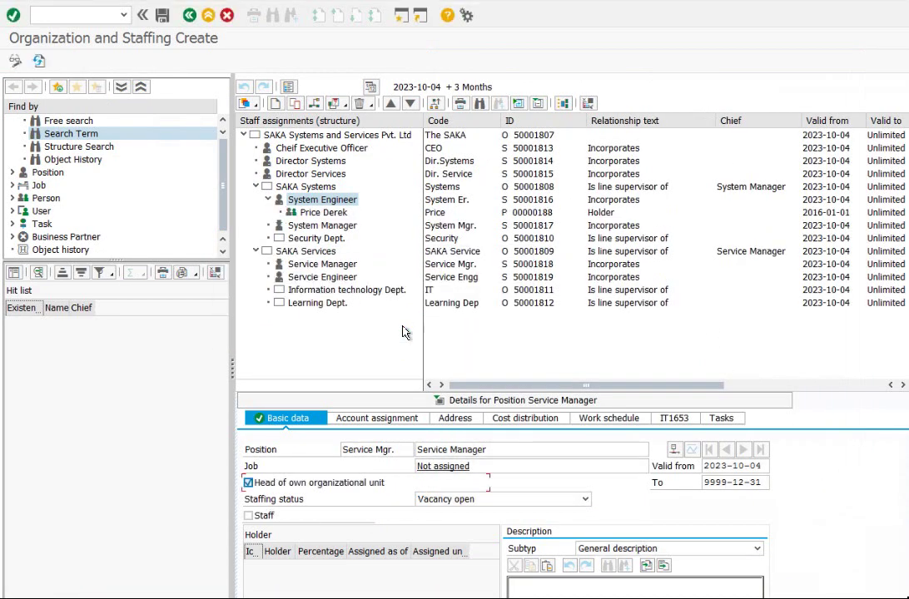
pyautogui.click(320, 225)
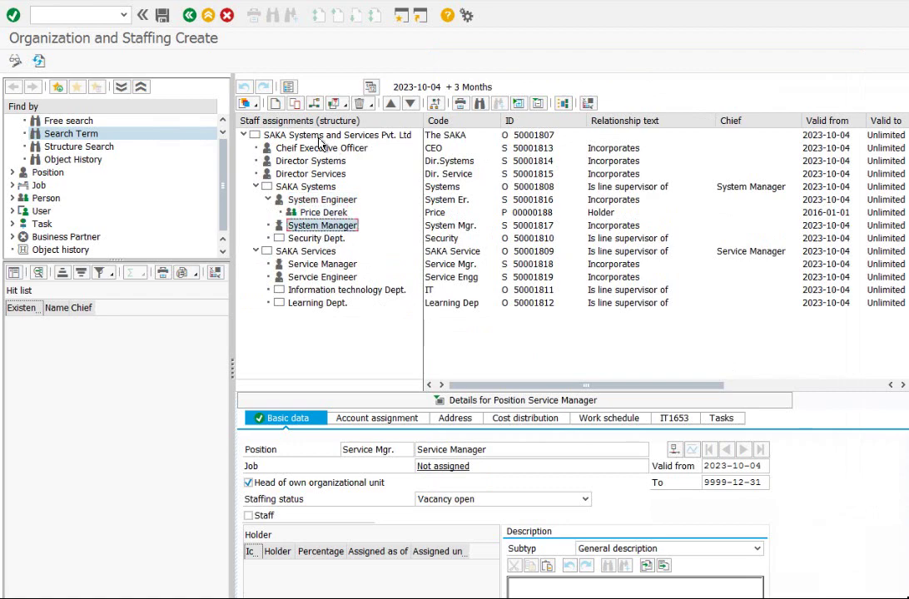
# Step: Assign an employee as System Manager holder, delimiting the vacancy and acknowledging the notice
pyautogui.click(273, 103)
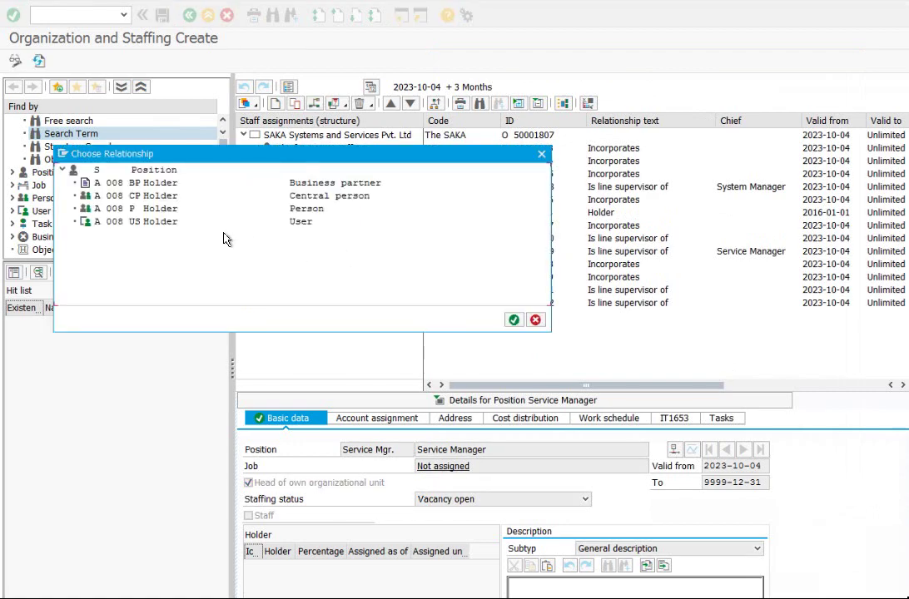
pyautogui.doubleClick(138, 208)
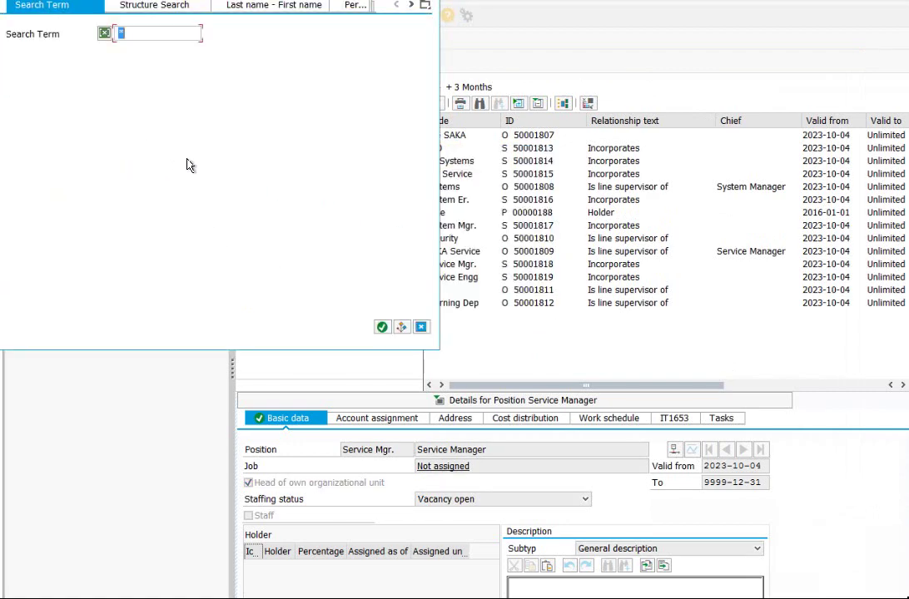
pyautogui.click(382, 327)
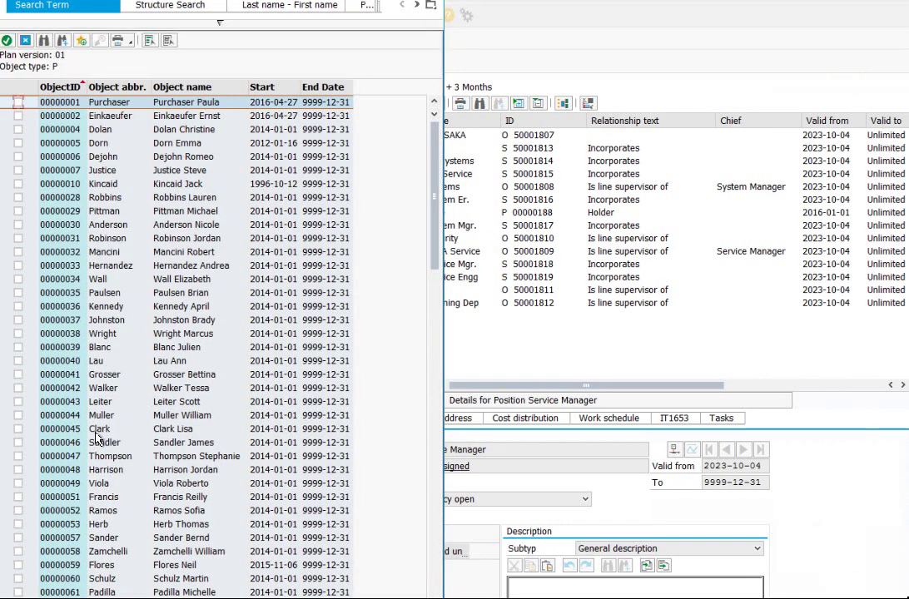
pyautogui.click(35, 429)
pyautogui.click(18, 429)
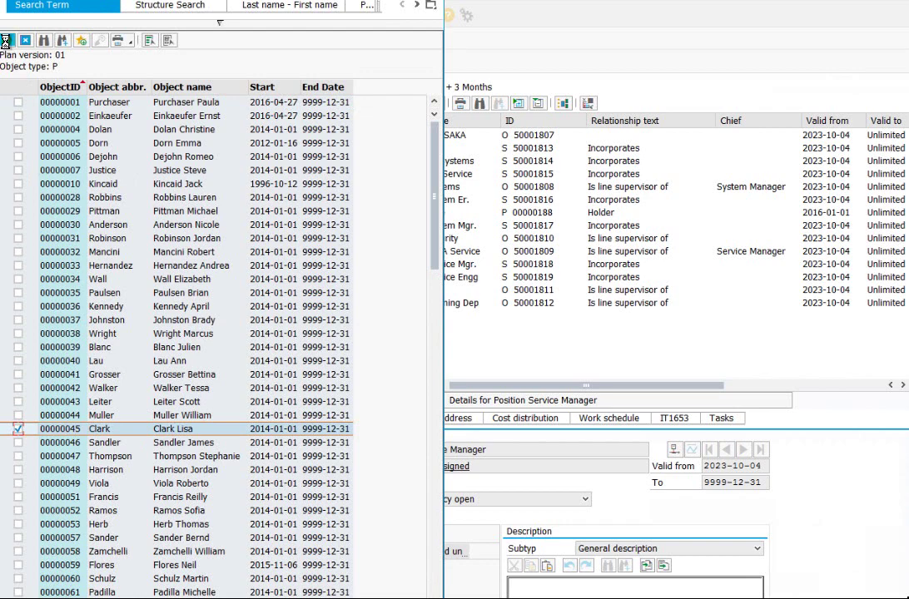
pyautogui.click(7, 40)
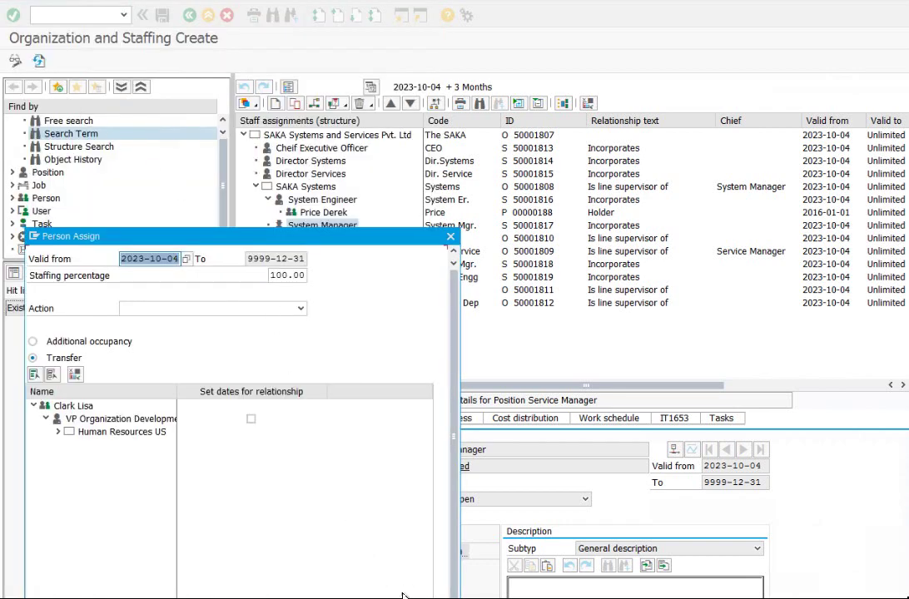
pyautogui.press('Return')
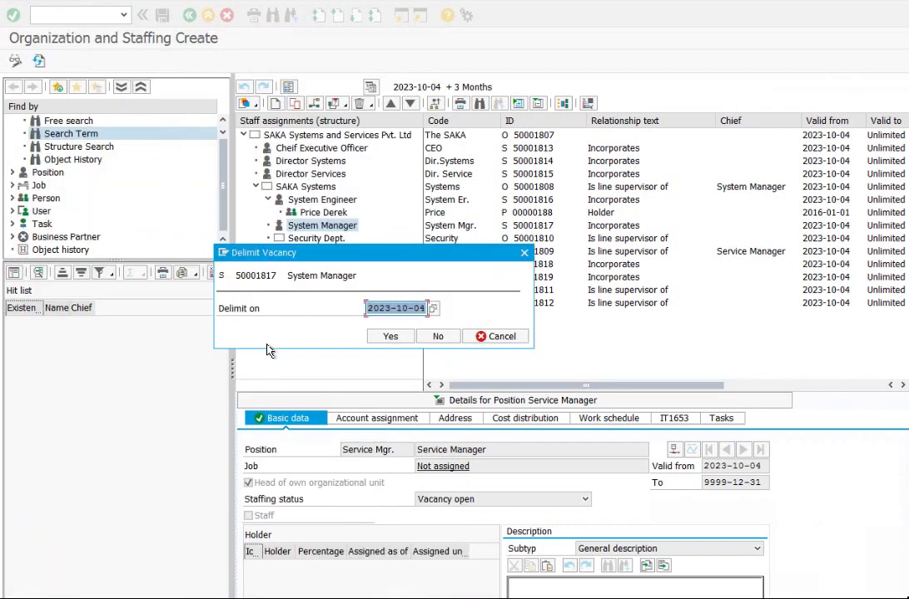
pyautogui.press('Return')
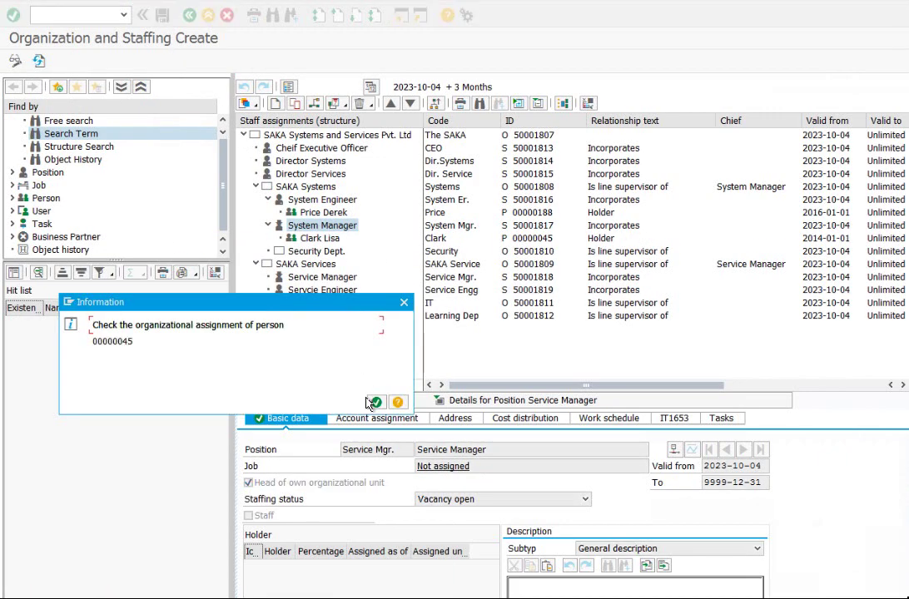
pyautogui.click(376, 403)
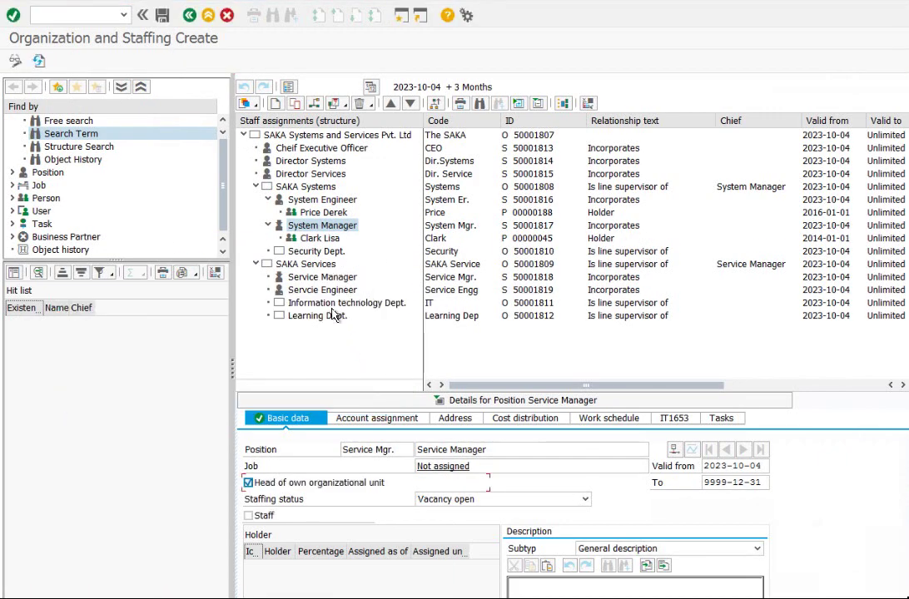
pyautogui.click(299, 279)
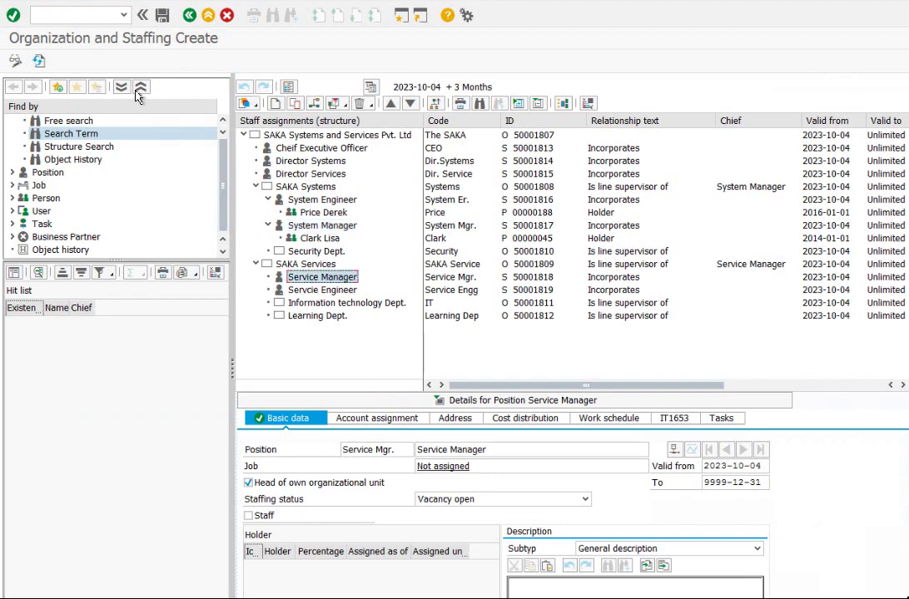
# Step: Assign an employee as Service Manager holder and delimit the position's vacancy
pyautogui.click(275, 102)
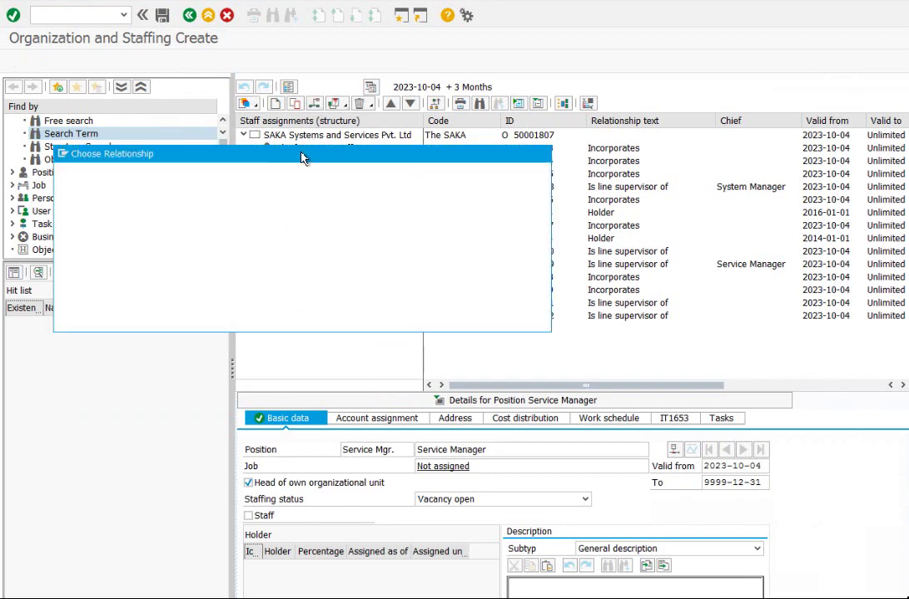
pyautogui.click(164, 217)
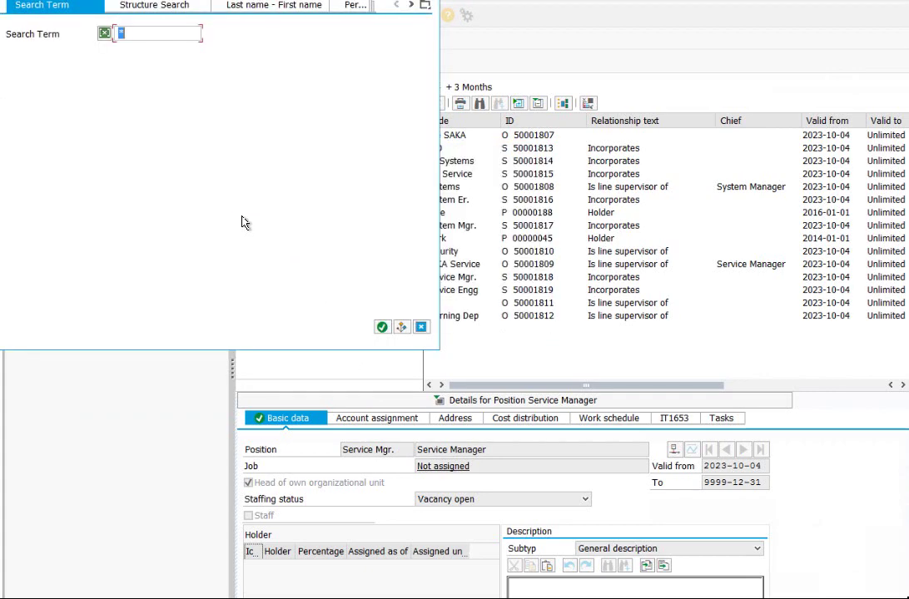
pyautogui.click(382, 328)
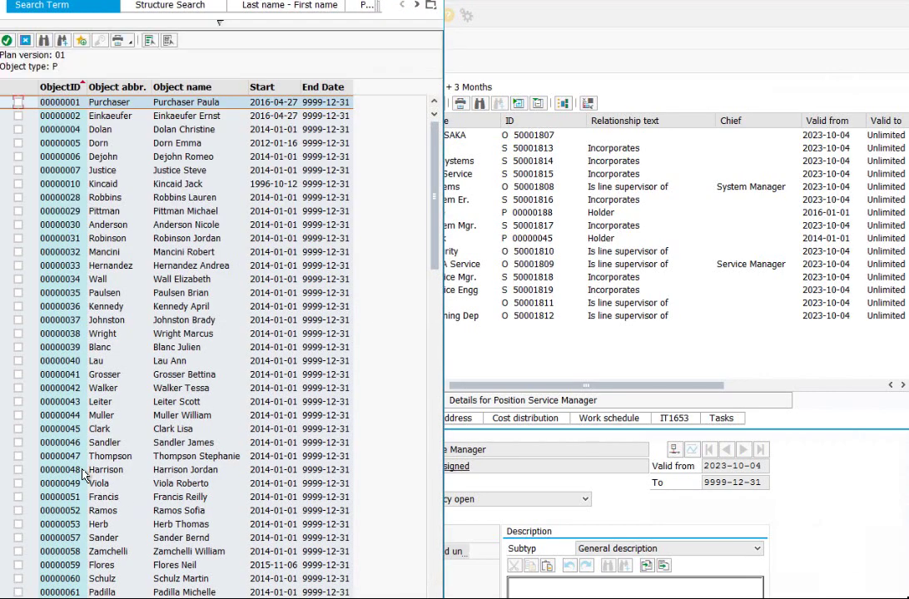
pyautogui.click(18, 456)
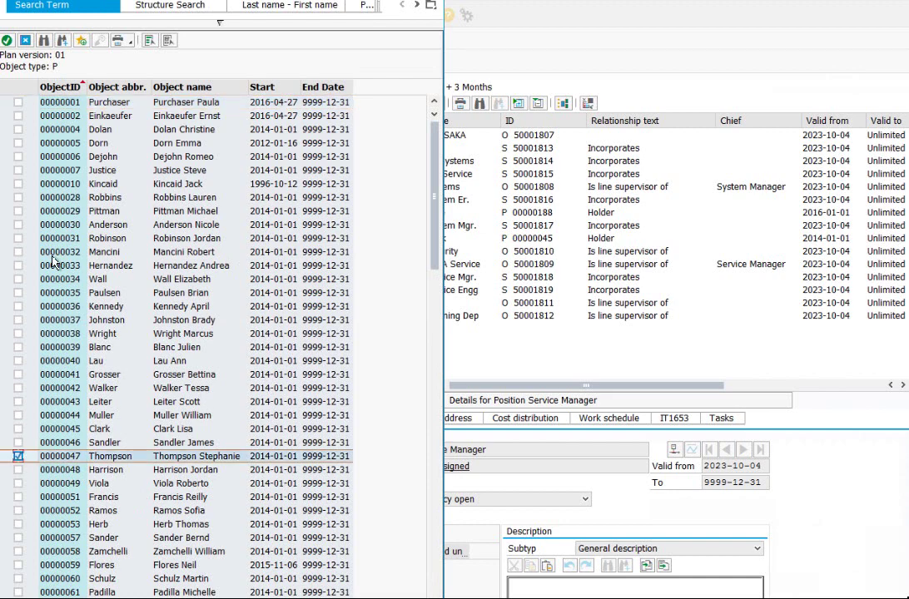
pyautogui.click(8, 40)
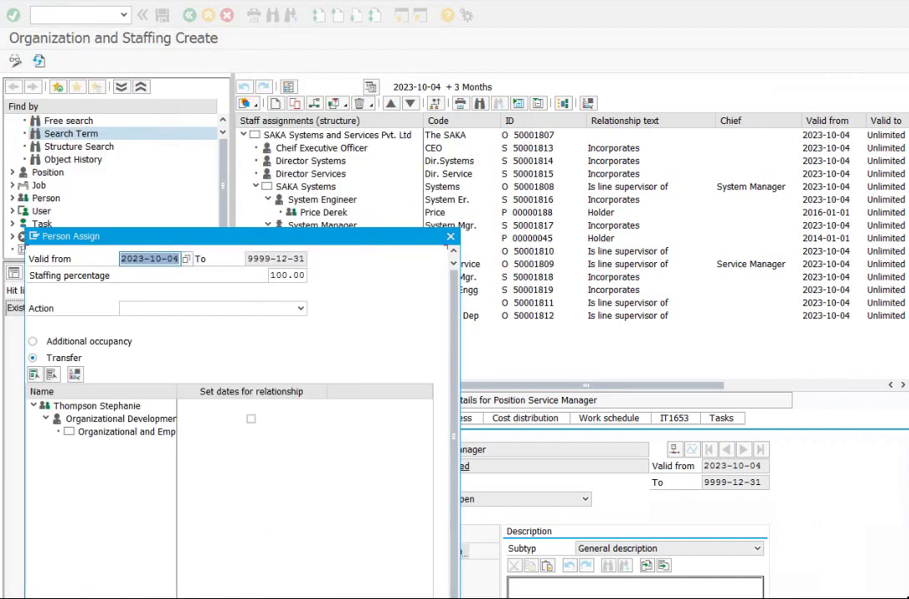
pyautogui.click(367, 585)
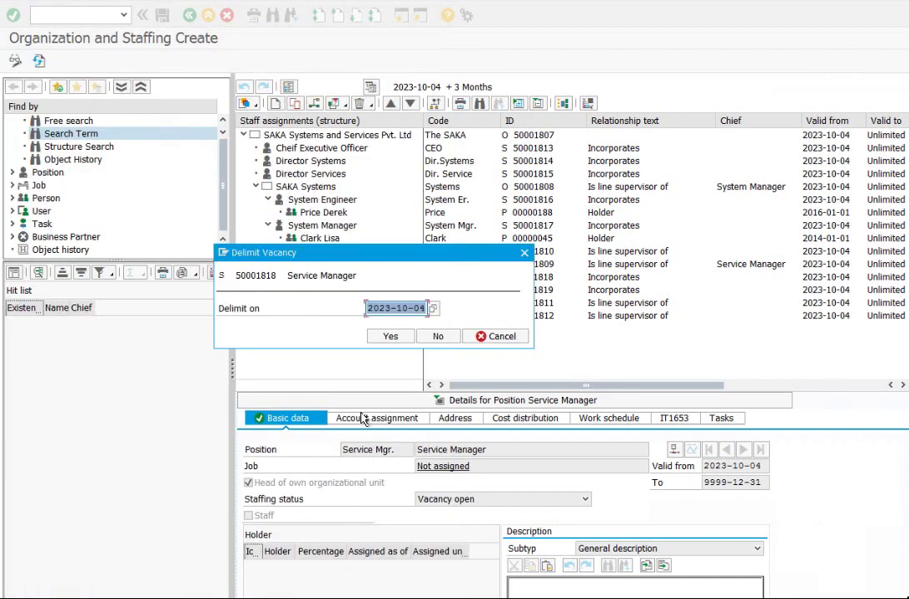
pyautogui.click(389, 337)
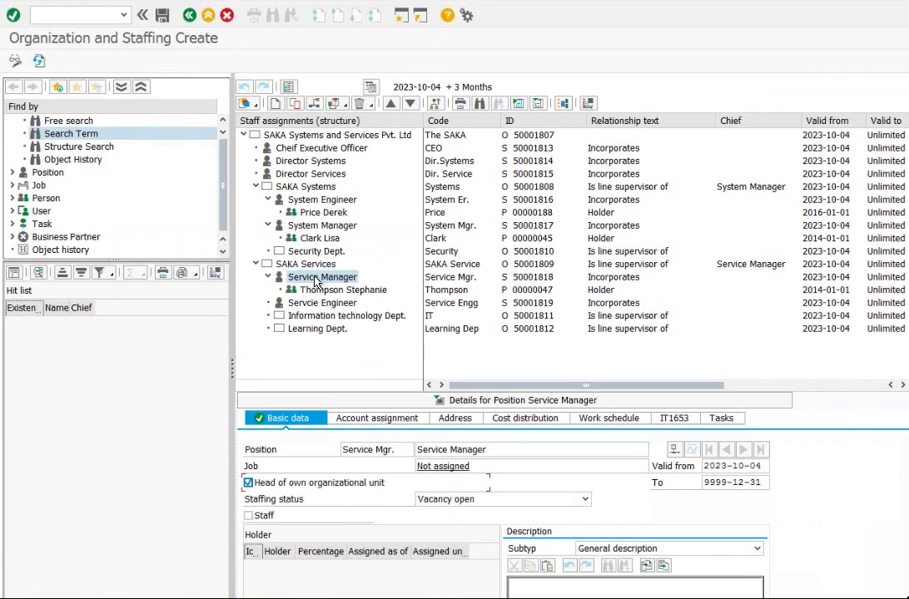
# Step: Assign a second person to Service Manager at 80 percent staffing
pyautogui.click(293, 104)
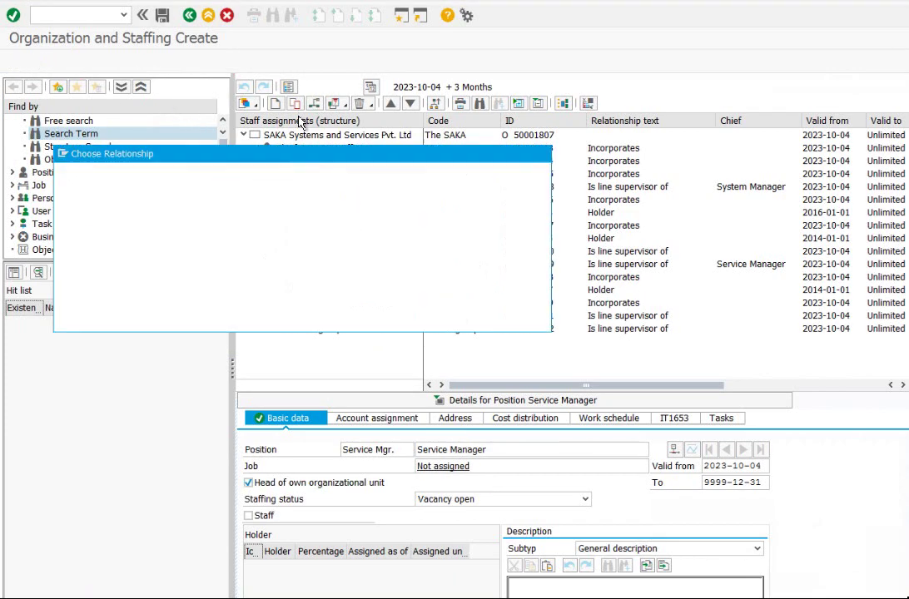
pyautogui.doubleClick(151, 209)
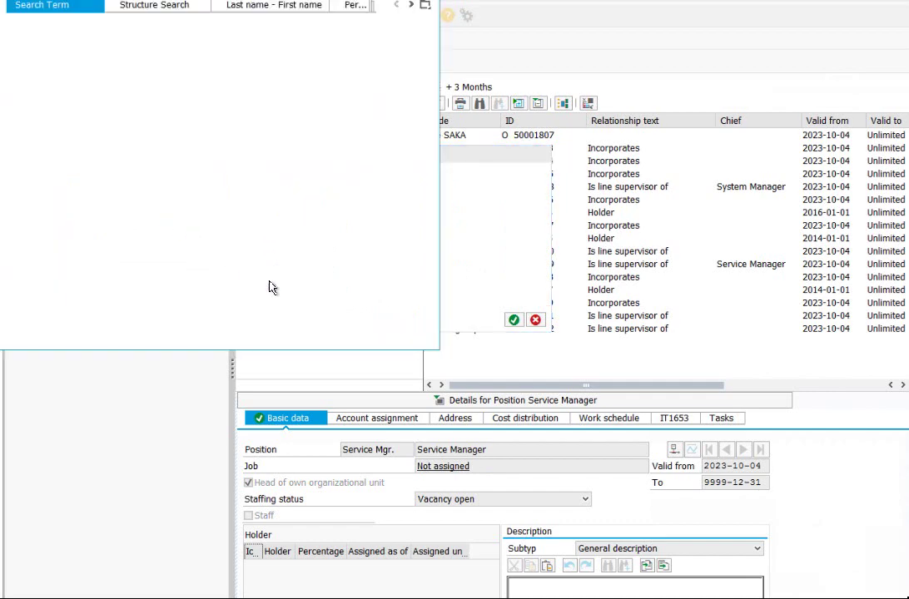
pyautogui.click(382, 328)
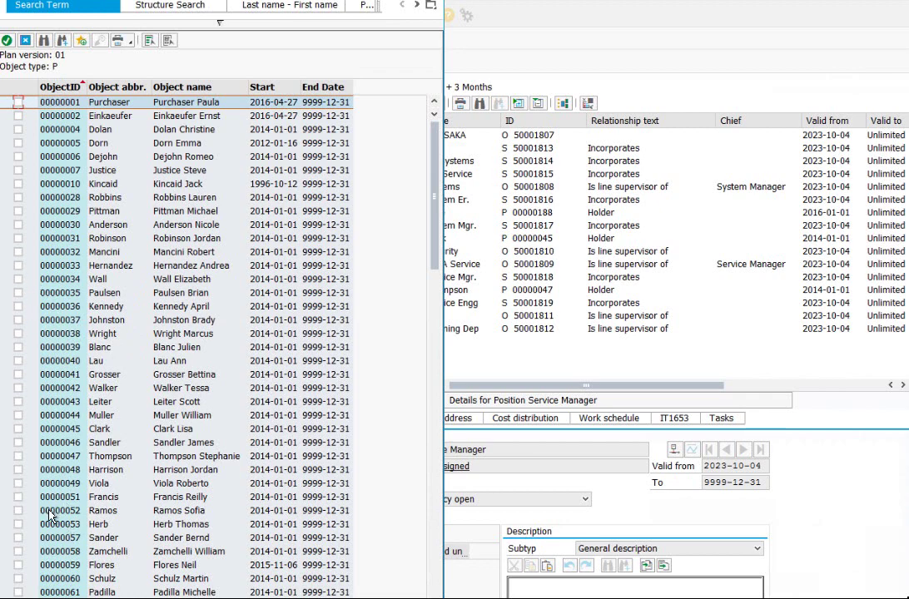
pyautogui.click(17, 511)
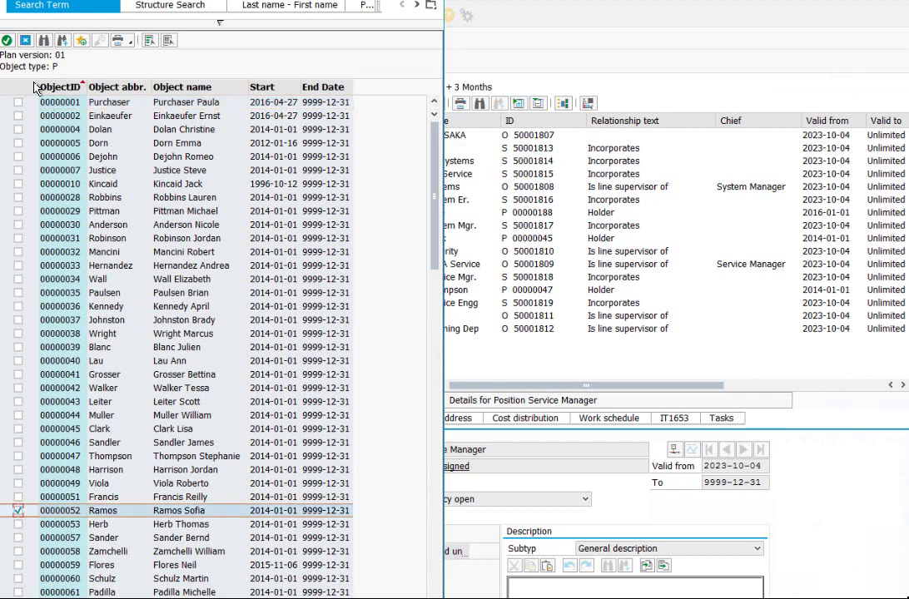
pyautogui.click(6, 41)
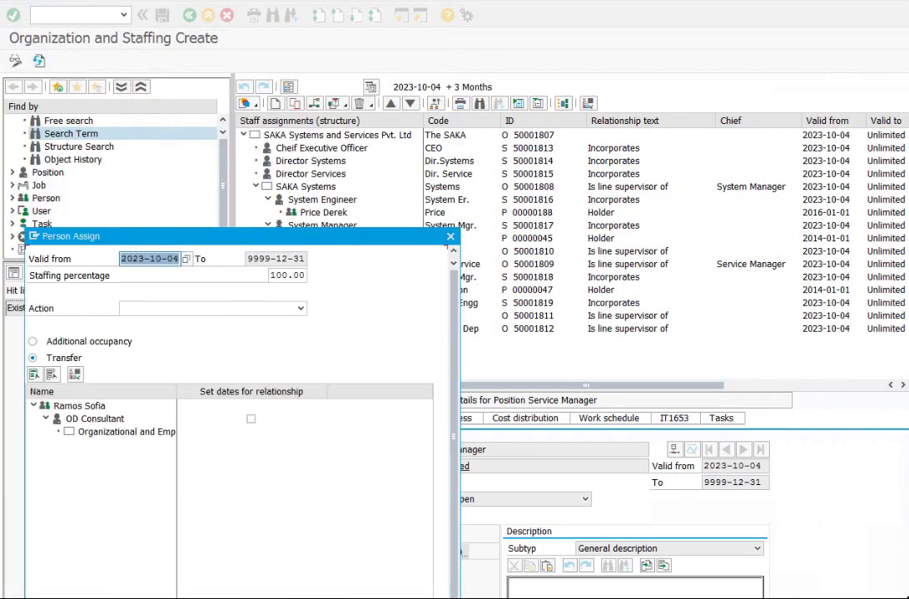
pyautogui.moveTo(270, 276); pyautogui.dragTo(304, 276)
pyautogui.click(289, 275)
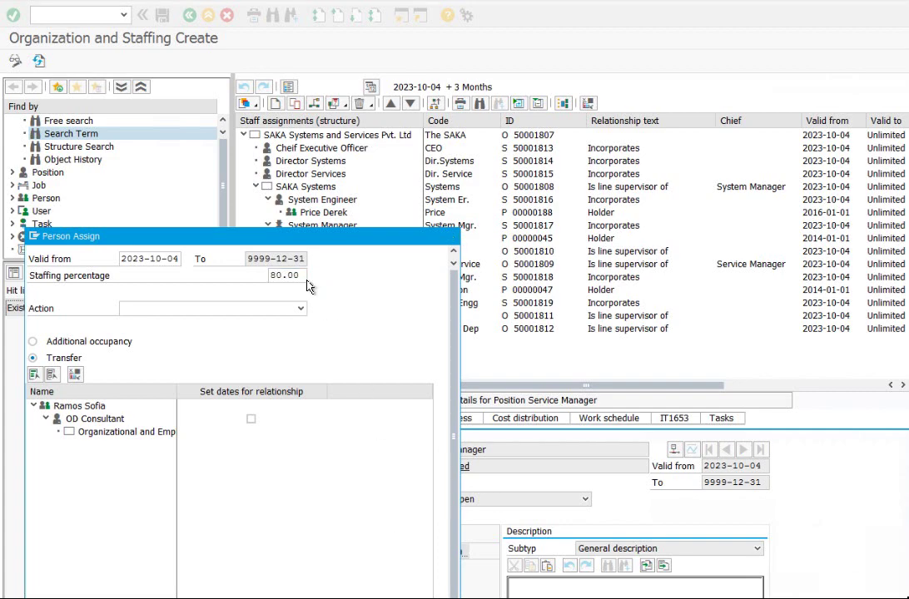
pyautogui.press('Return')
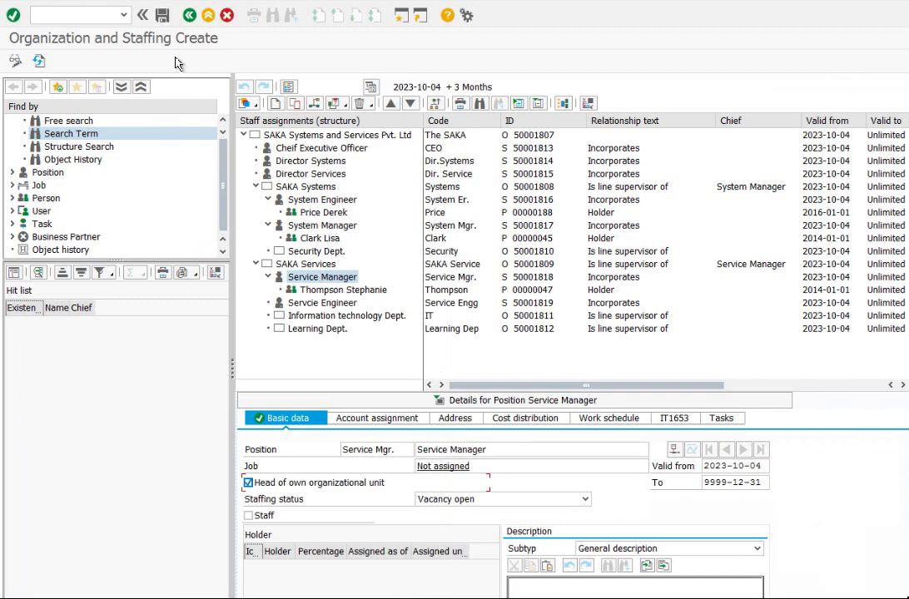
# Step: Save the assignment, acknowledge both check messages, and refresh the structure
pyautogui.click(142, 15)
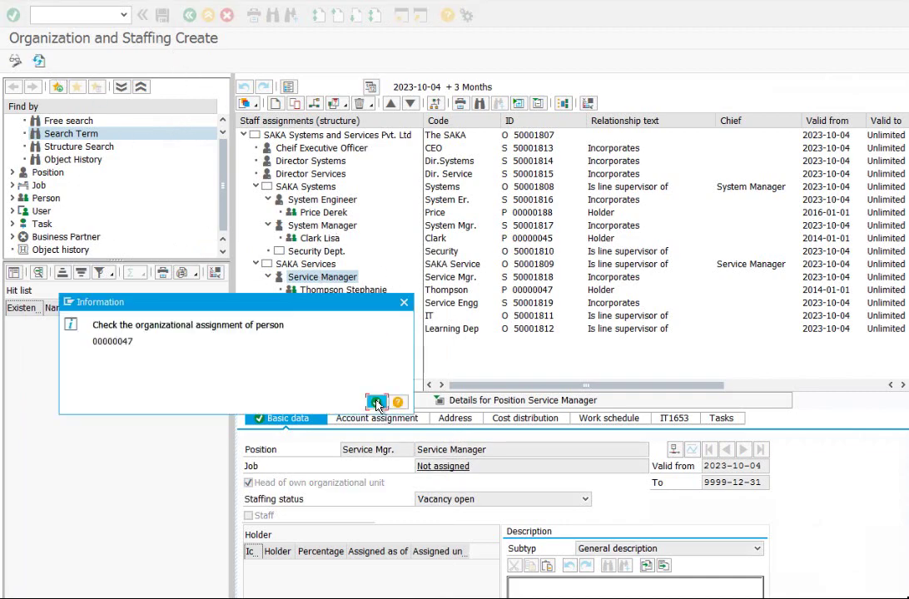
pyautogui.click(376, 402)
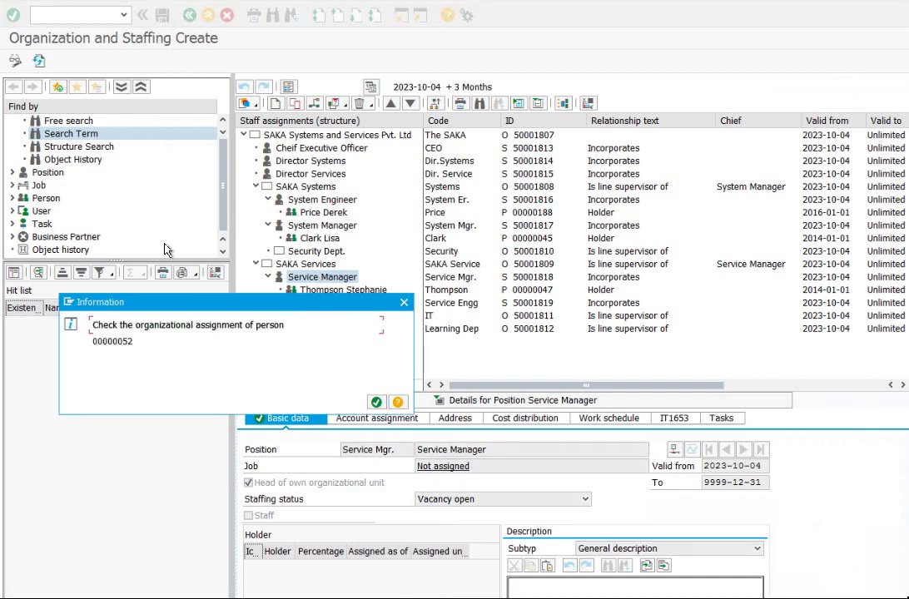
pyautogui.click(375, 404)
pyautogui.click(38, 62)
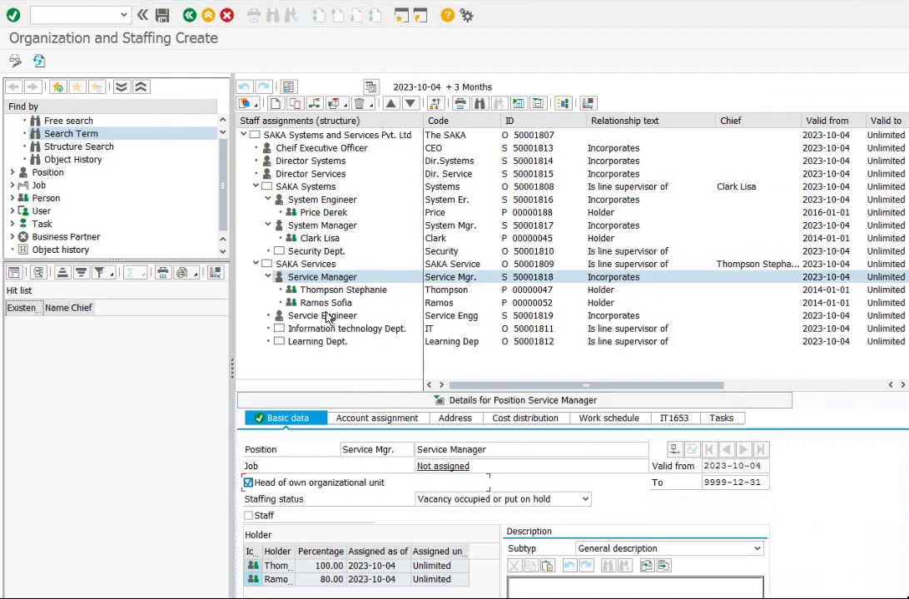
# Step: Assign an employee as Servcie Engineer holder and delimit the position's vacancy
pyautogui.click(336, 317)
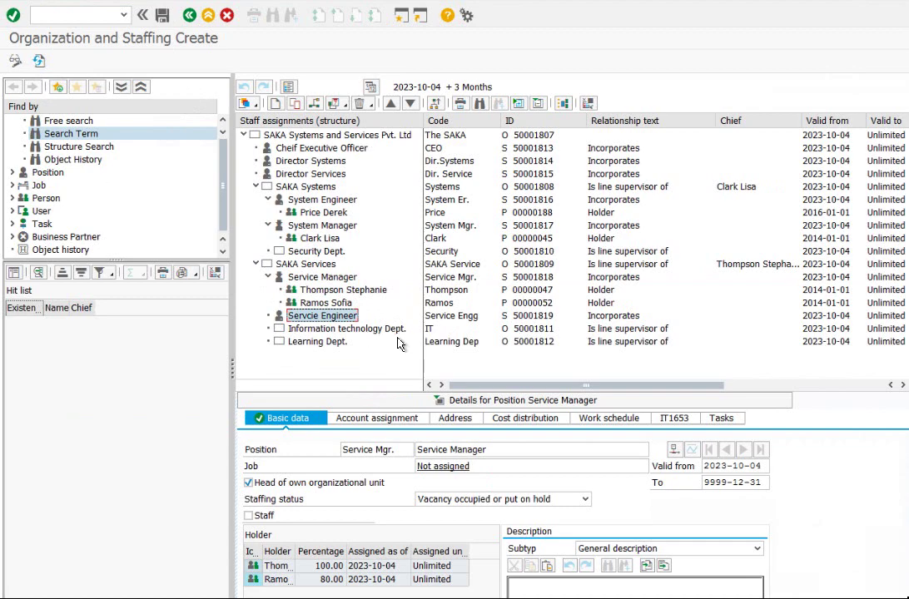
pyautogui.click(314, 107)
pyautogui.doubleClick(182, 213)
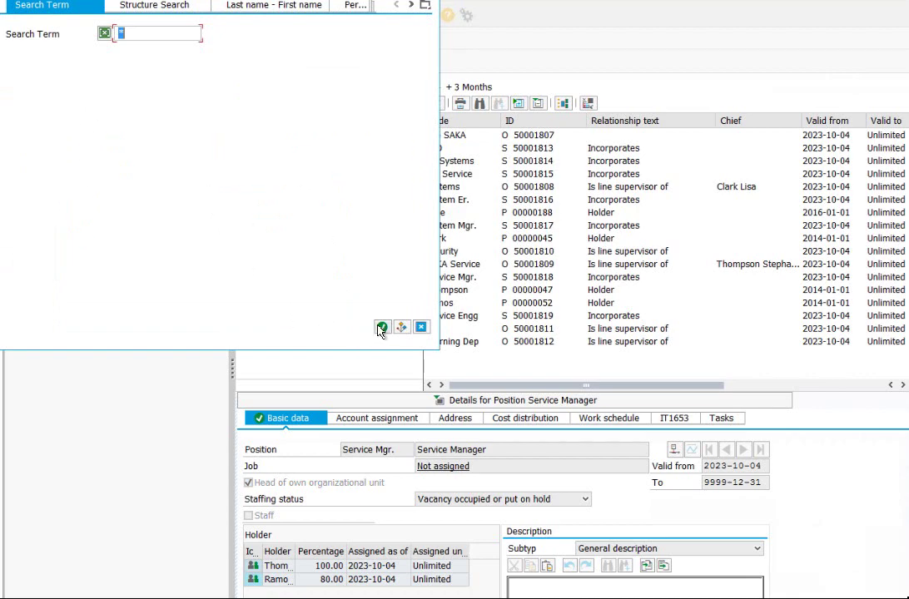
pyautogui.click(380, 328)
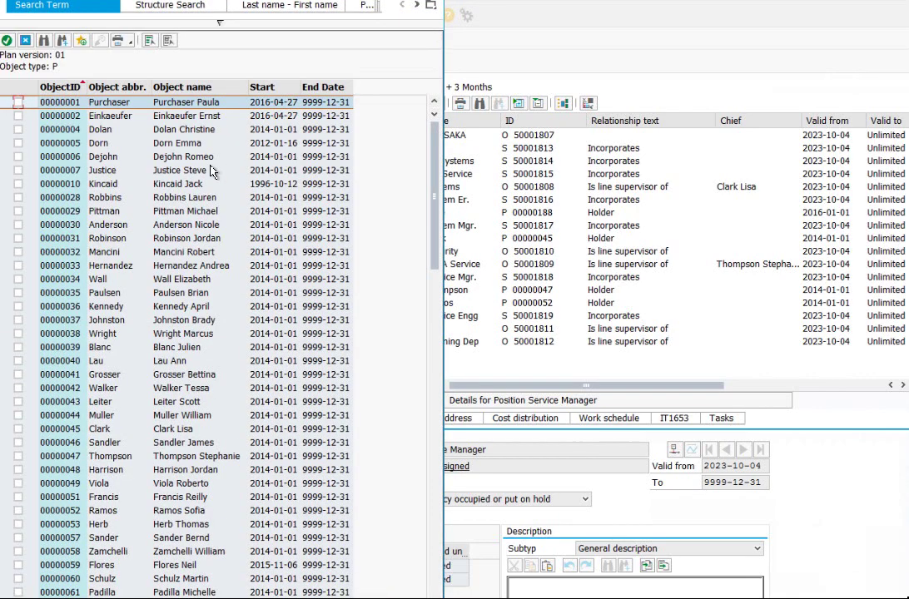
pyautogui.click(17, 416)
pyautogui.click(7, 41)
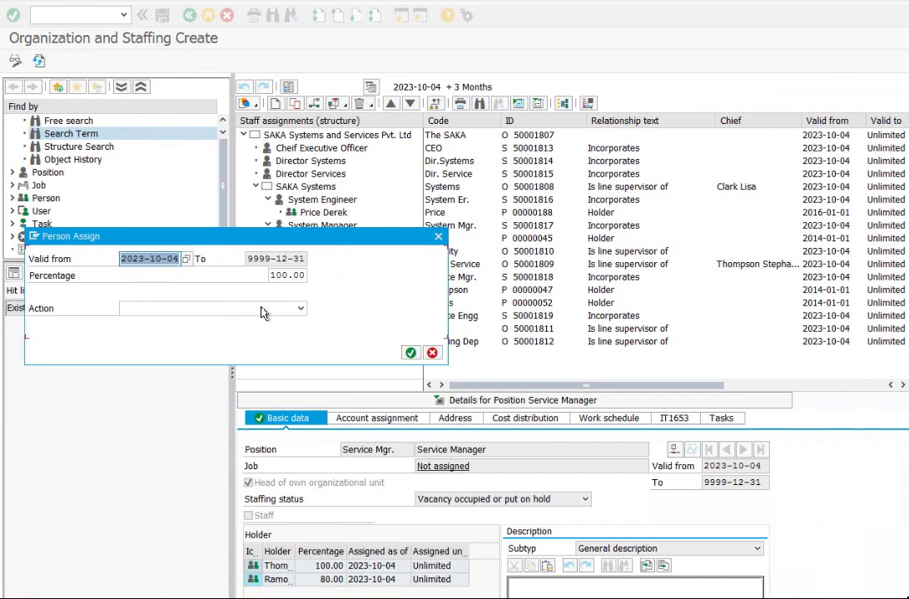
pyautogui.click(411, 355)
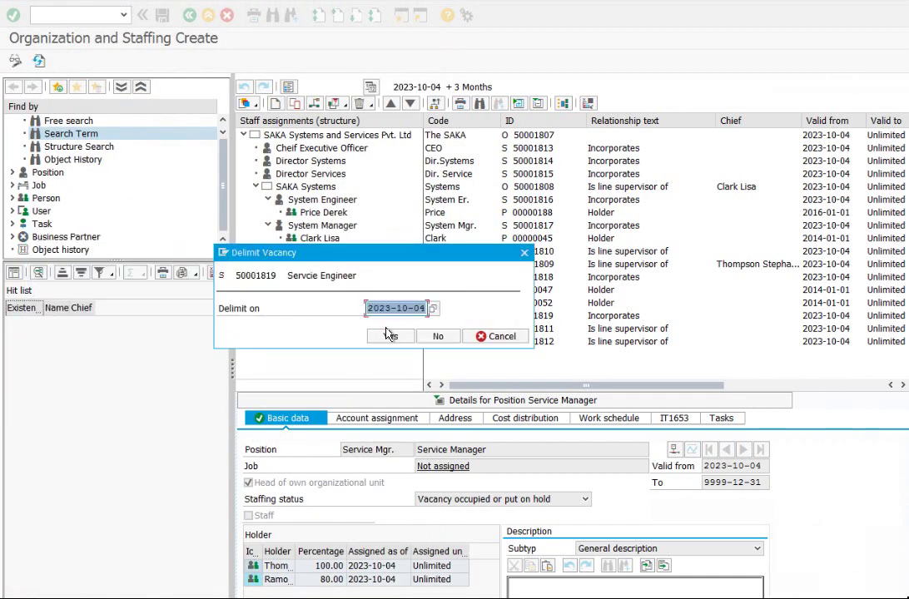
pyautogui.click(396, 338)
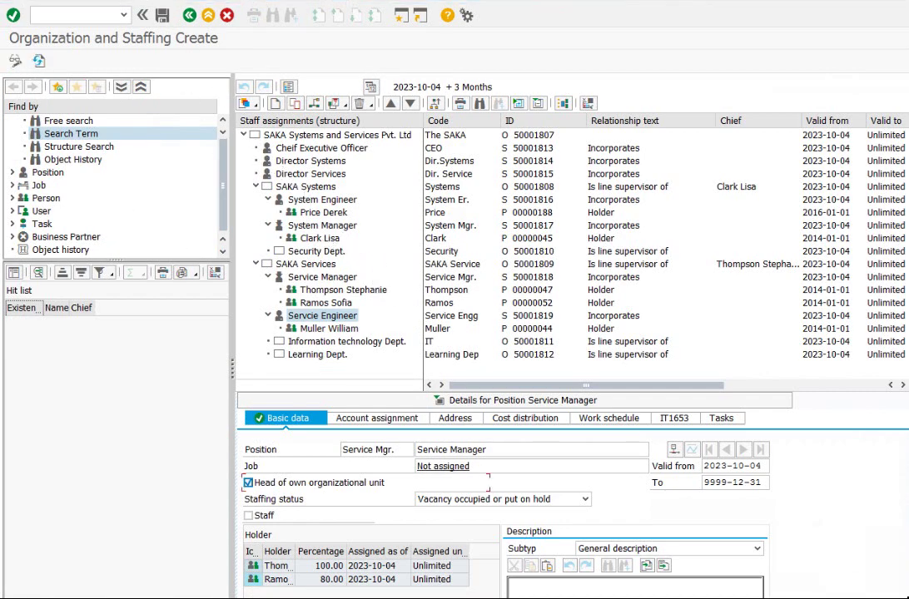
pyautogui.click(321, 227)
# Step: Assign a system user, found via a Search Term search, as a US Holder of System Manager
pyautogui.click(272, 102)
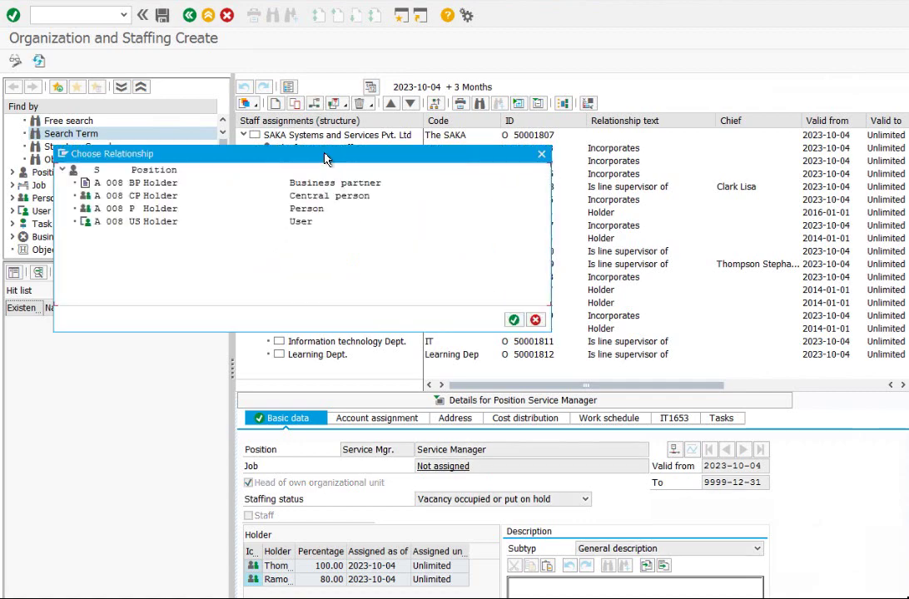
pyautogui.moveTo(324, 159); pyautogui.dragTo(673, 178)
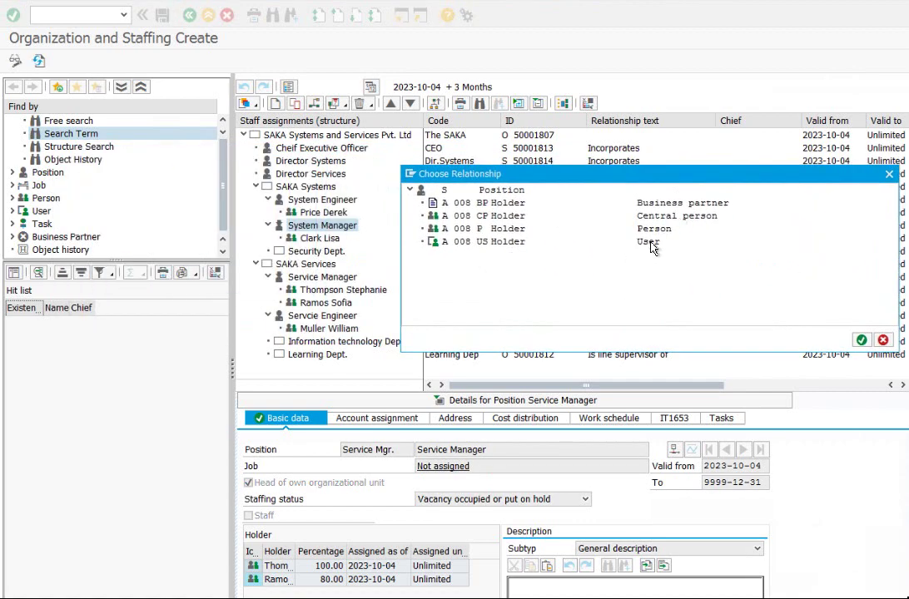
pyautogui.doubleClick(493, 242)
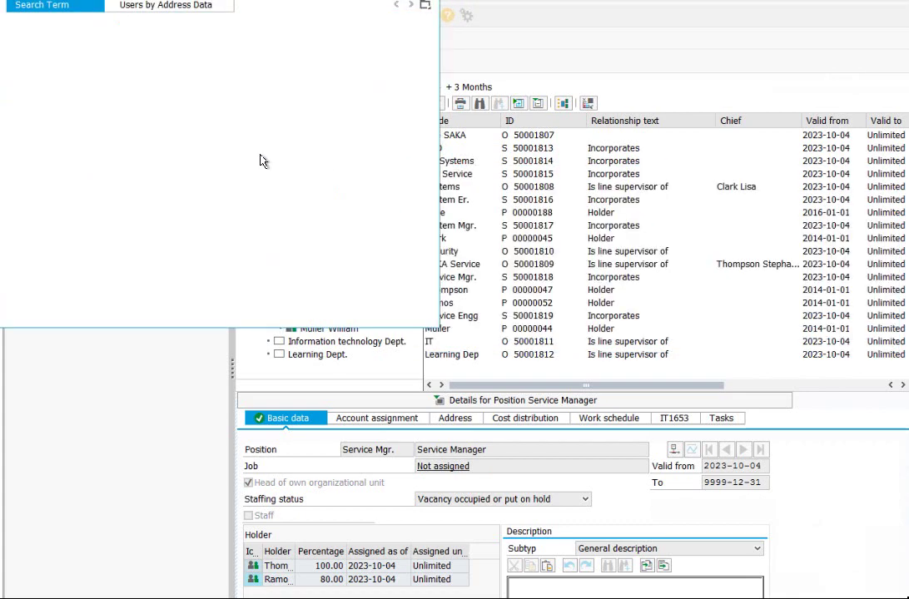
pyautogui.click(383, 306)
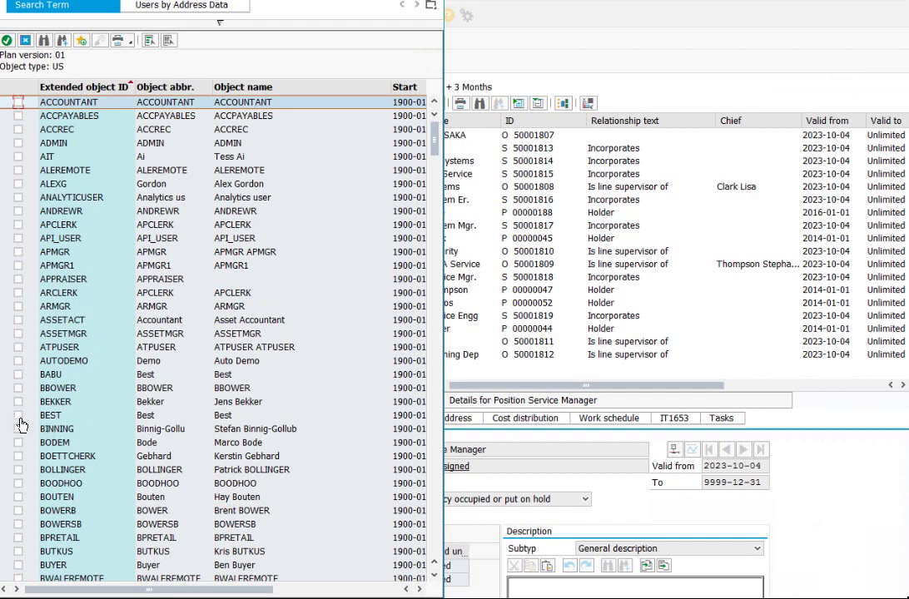
pyautogui.click(19, 416)
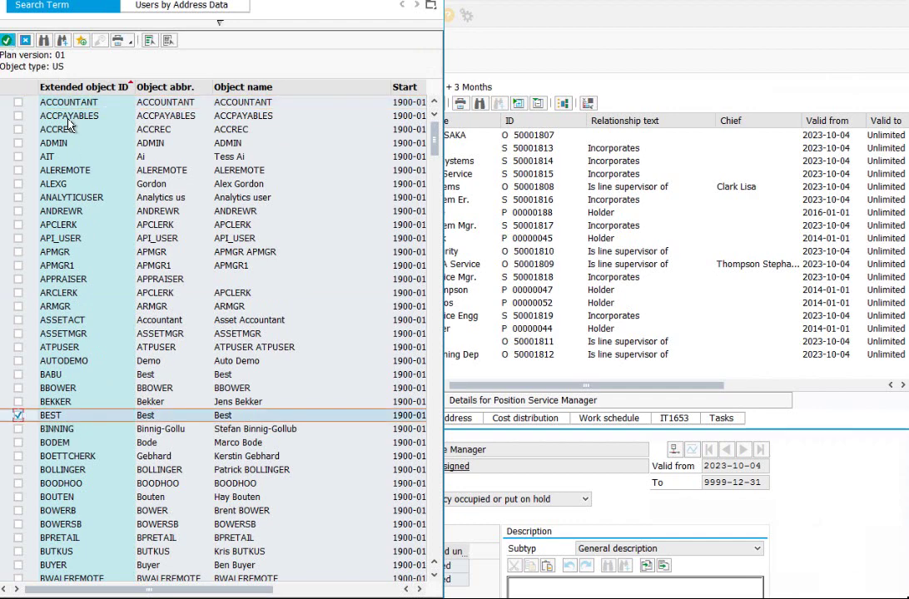
pyautogui.click(7, 40)
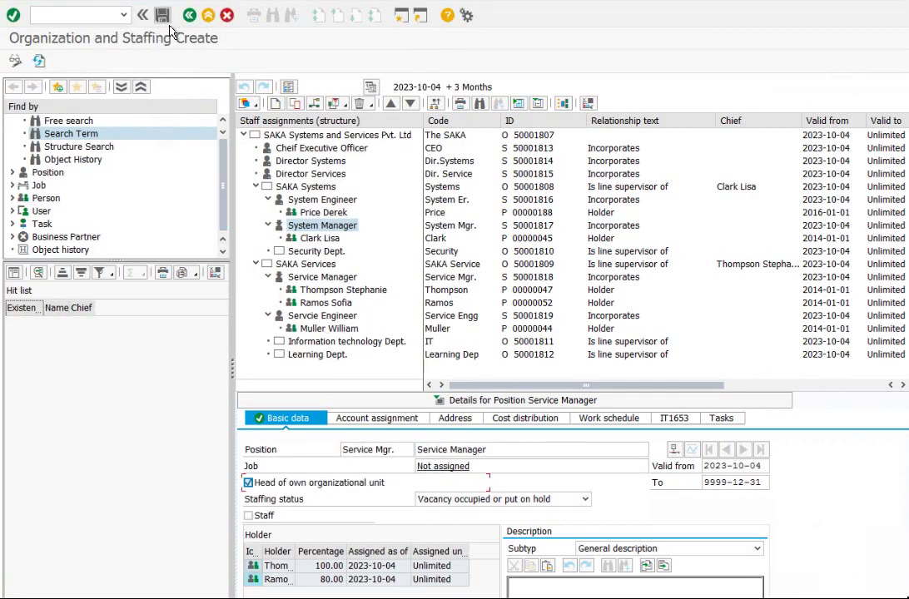
pyautogui.click(306, 137)
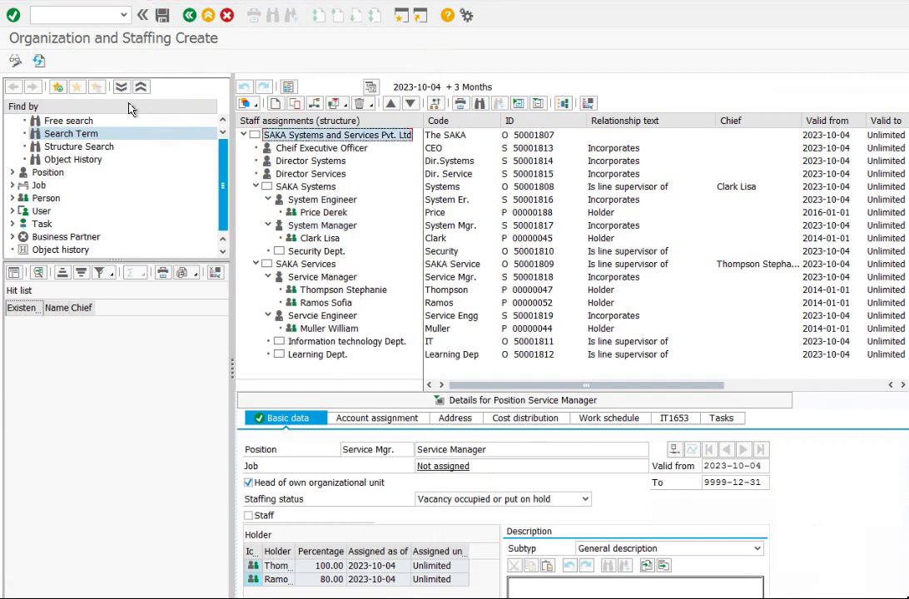
# Step: Refresh the structure and confirm System Manager now shows the system user beside its existing holder
pyautogui.click(38, 60)
pyautogui.click(421, 289)
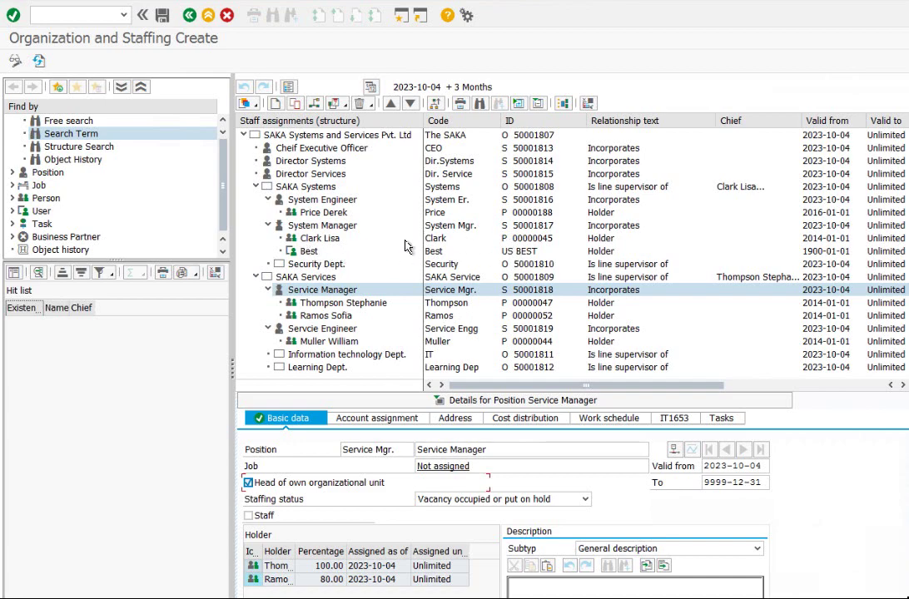
pyautogui.click(320, 238)
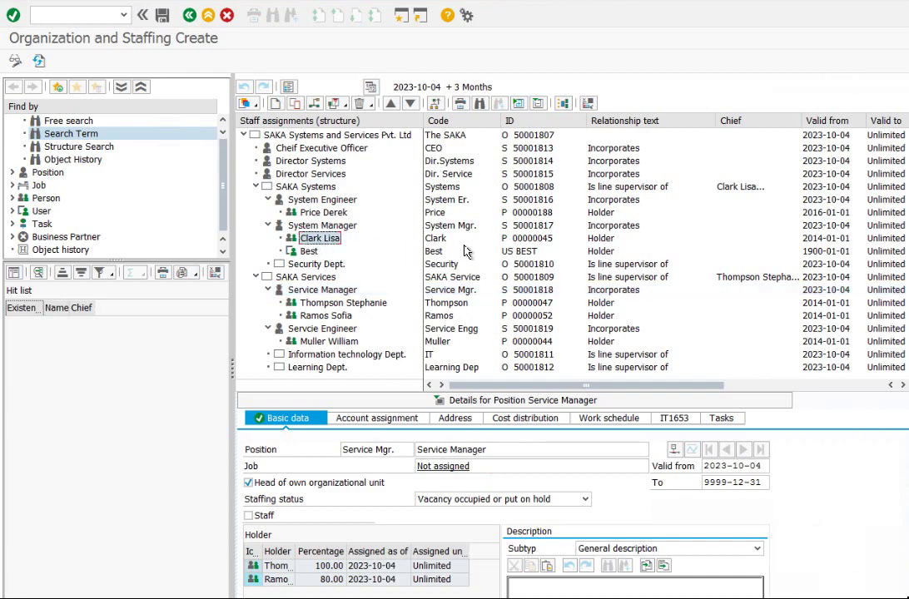
pyautogui.moveTo(314, 252); pyautogui.dragTo(341, 231)
pyautogui.keyDown('shift'); pyautogui.click(323, 249); pyautogui.keyUp('shift')
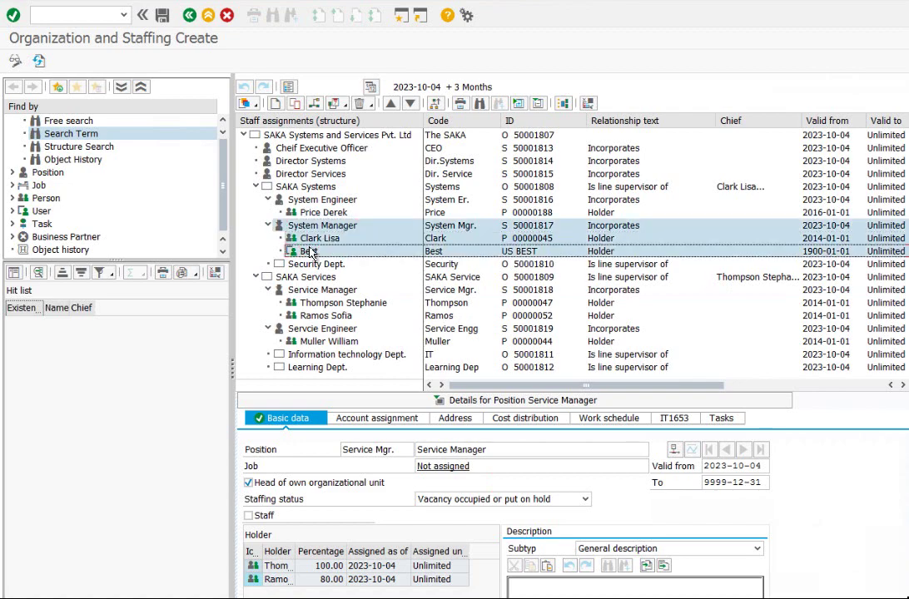